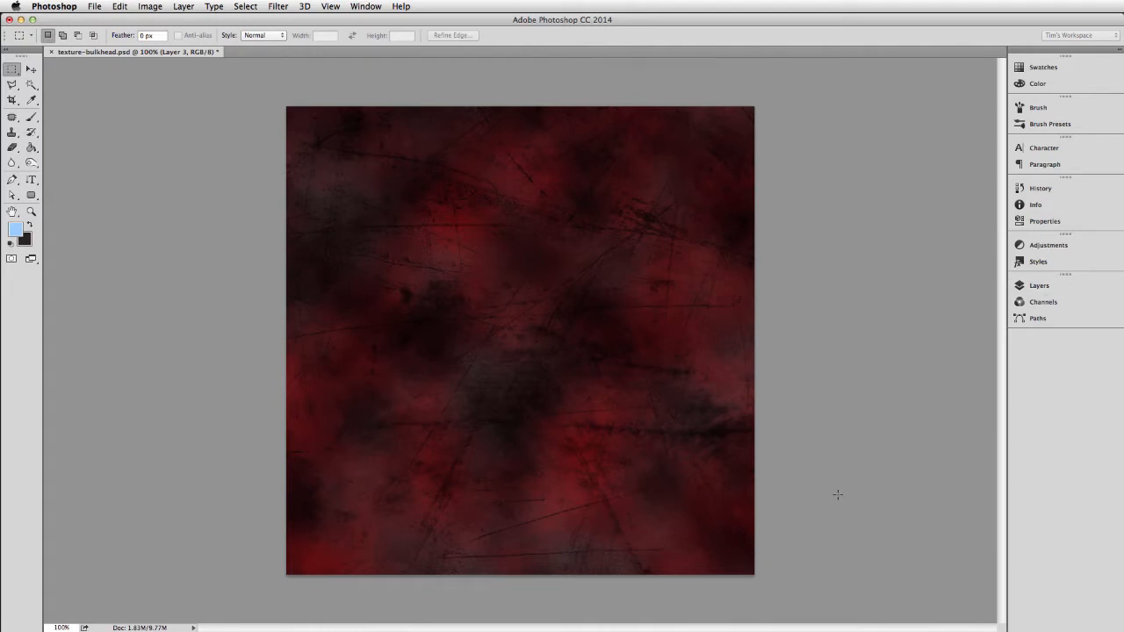
# Duplicate the Layer 3 copy scratch layer and move the duplicate to the top of the layer stack.
pyautogui.click(1061, 288)
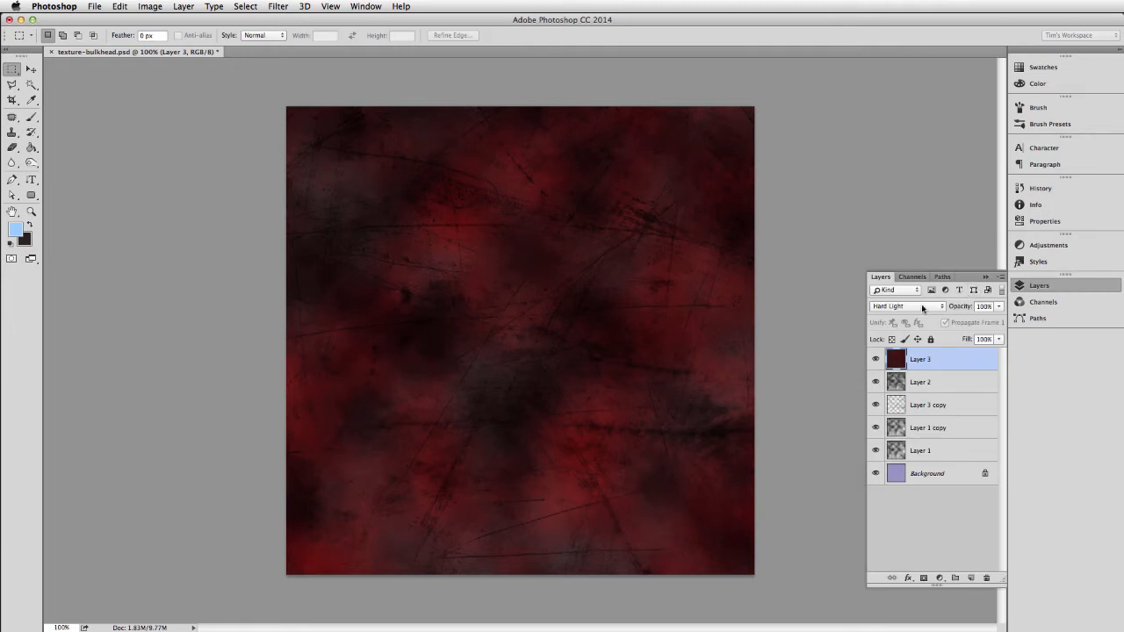
pyautogui.click(938, 405)
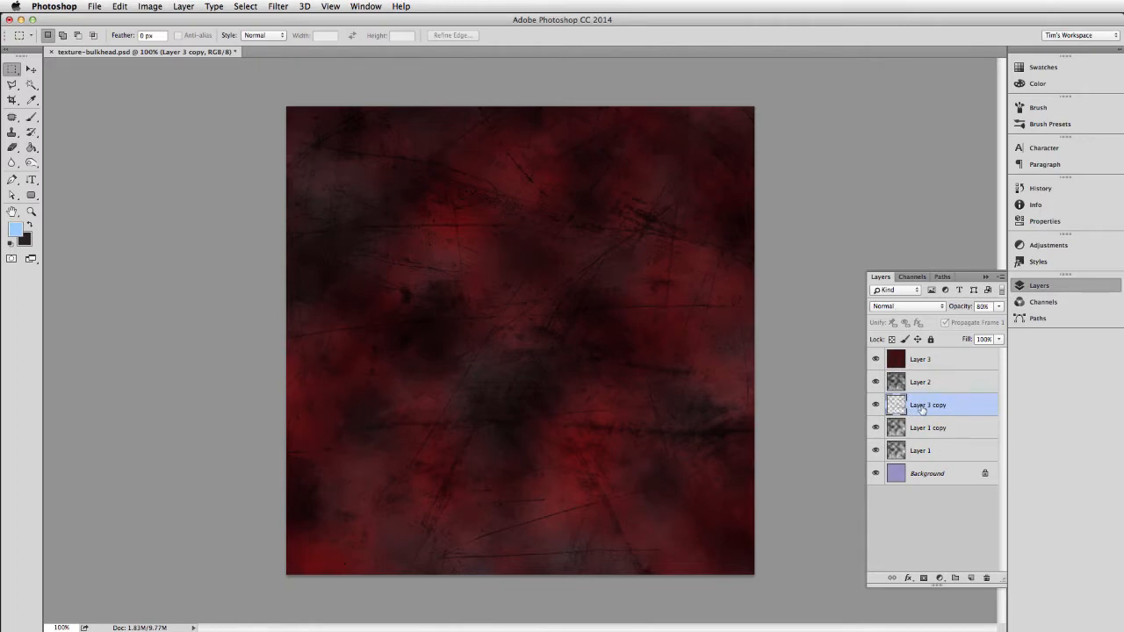
pyautogui.press('super+j')
pyautogui.moveTo(922, 410); pyautogui.dragTo(925, 359)
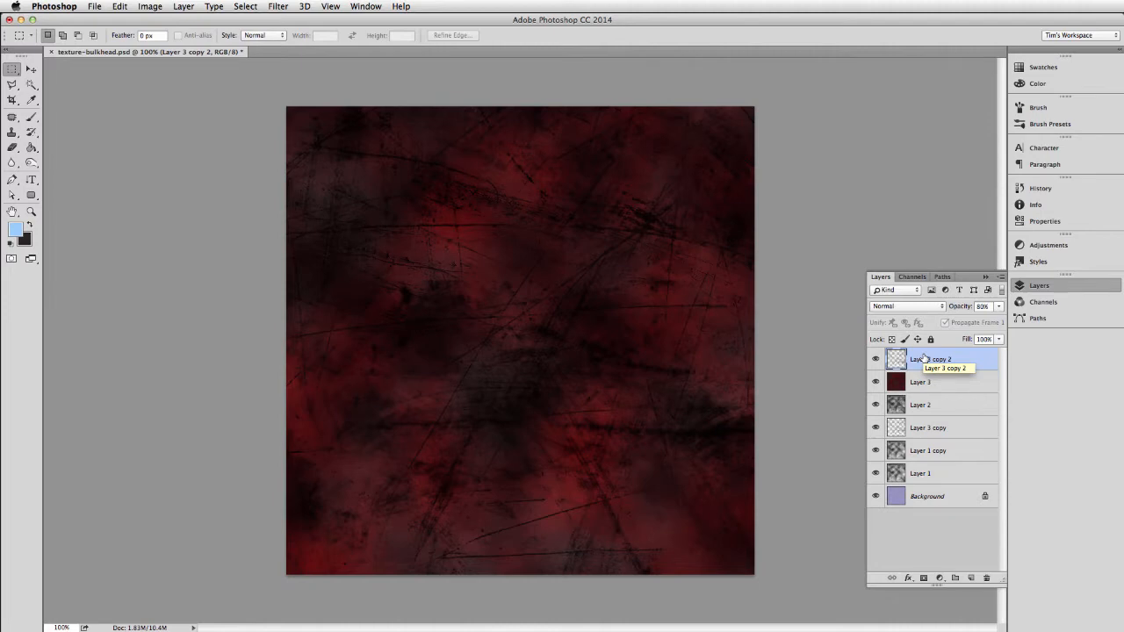
# Reset the foreground and background colours to default and invert the top scratch layer with only Layer 3 visible beneath it.
pyautogui.click(11, 247)
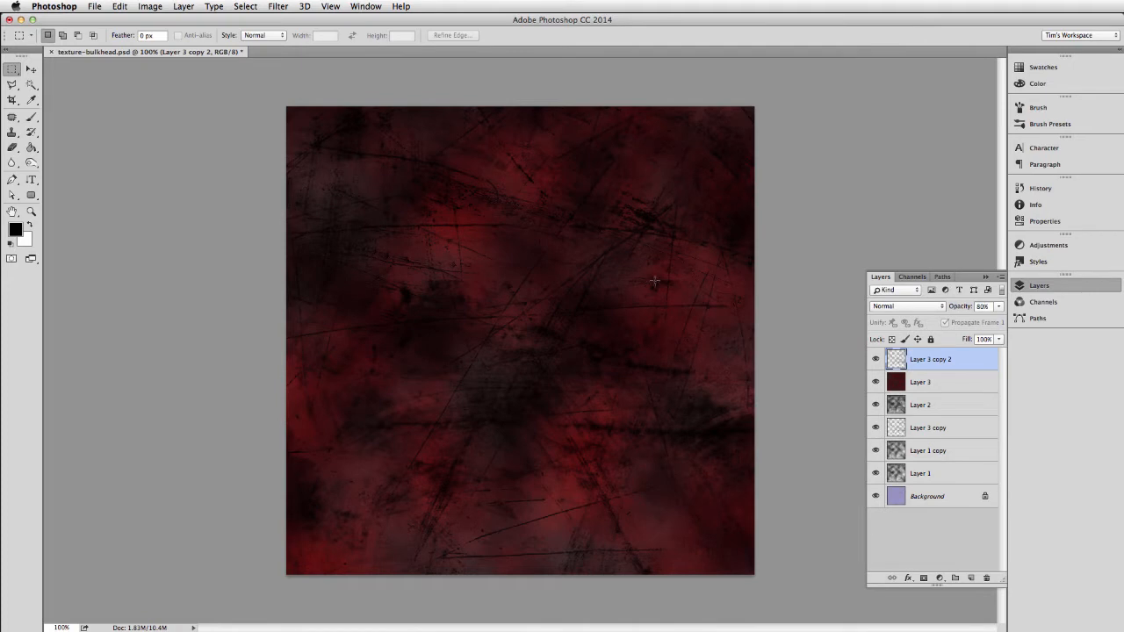
pyautogui.moveTo(876, 383); pyautogui.dragTo(876, 502)
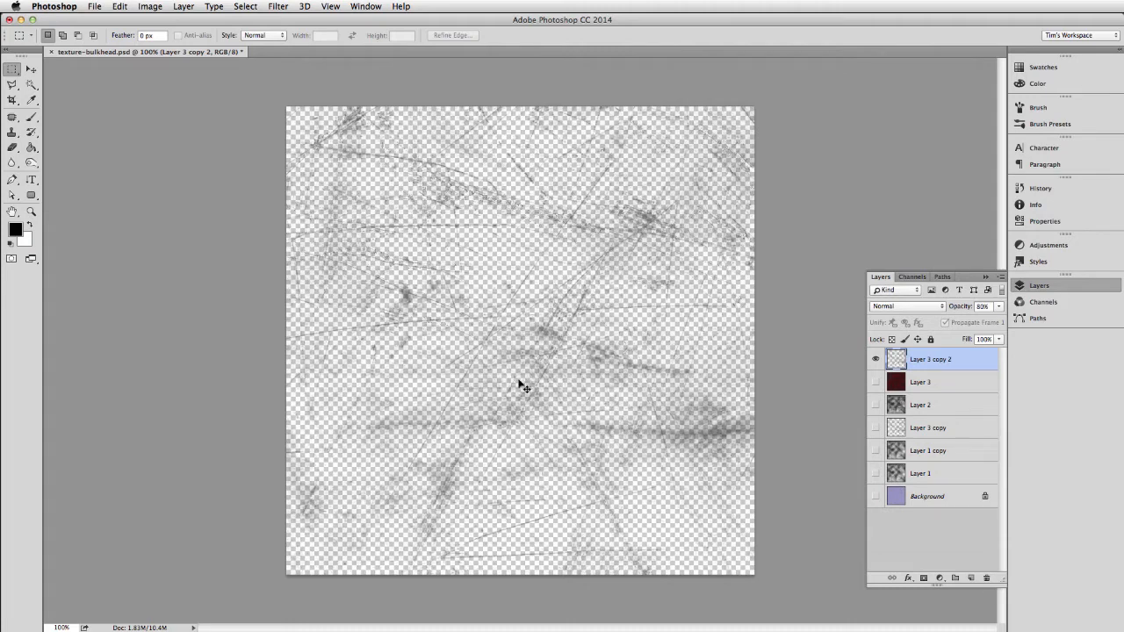
pyautogui.press('super+i')
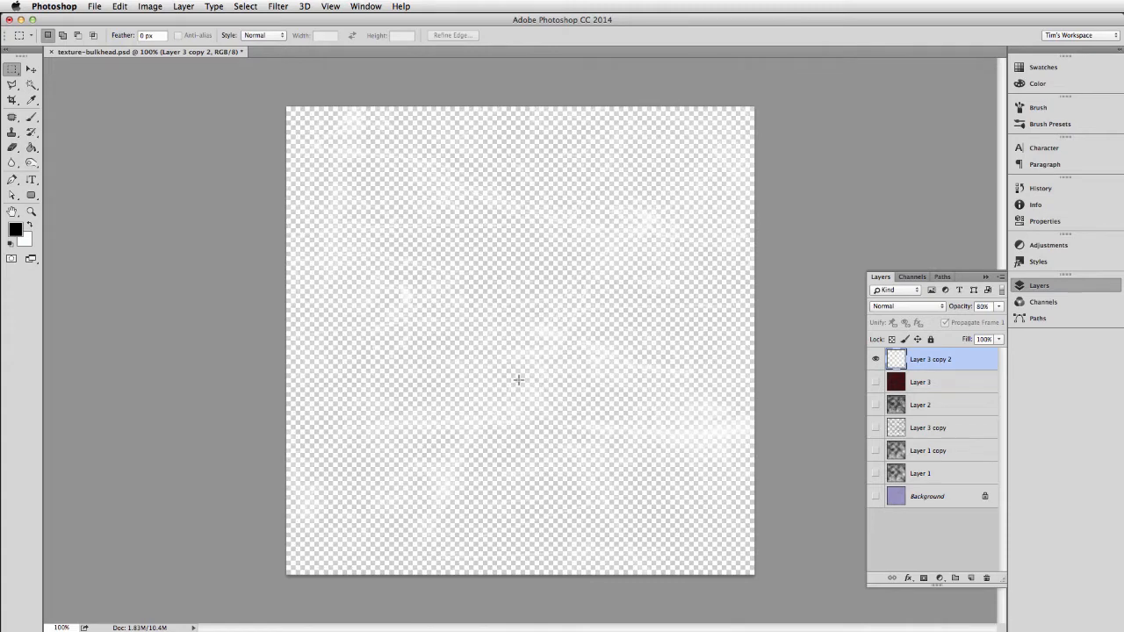
pyautogui.click(875, 382)
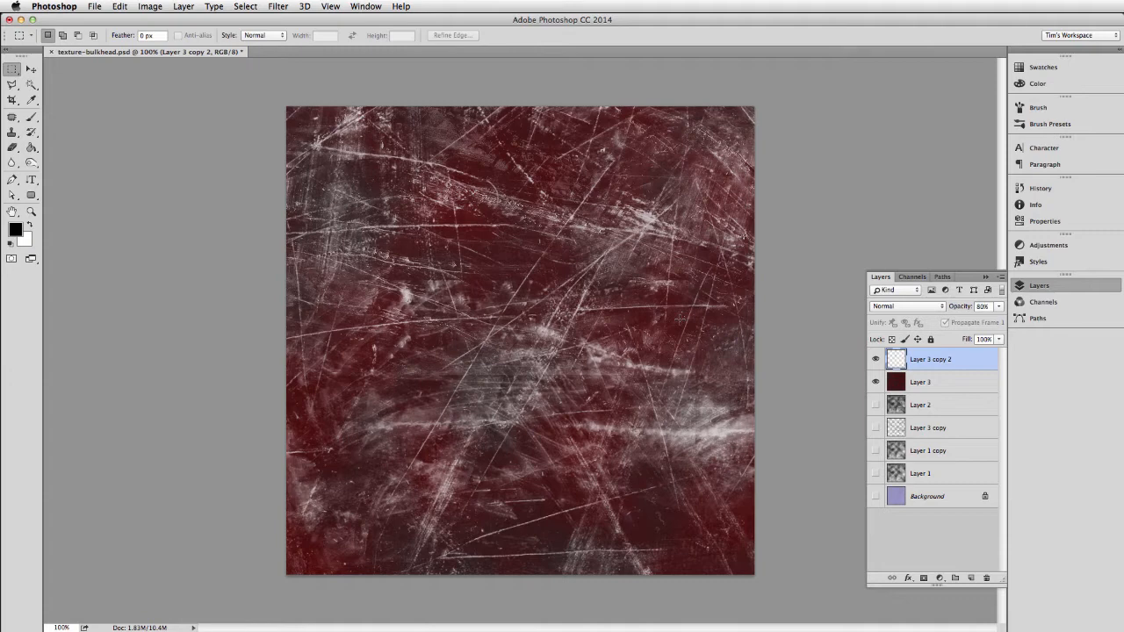
# Set the inverted scratch layer's opacity to 20%, keeping its blend mode at Normal.
pyautogui.press('v')
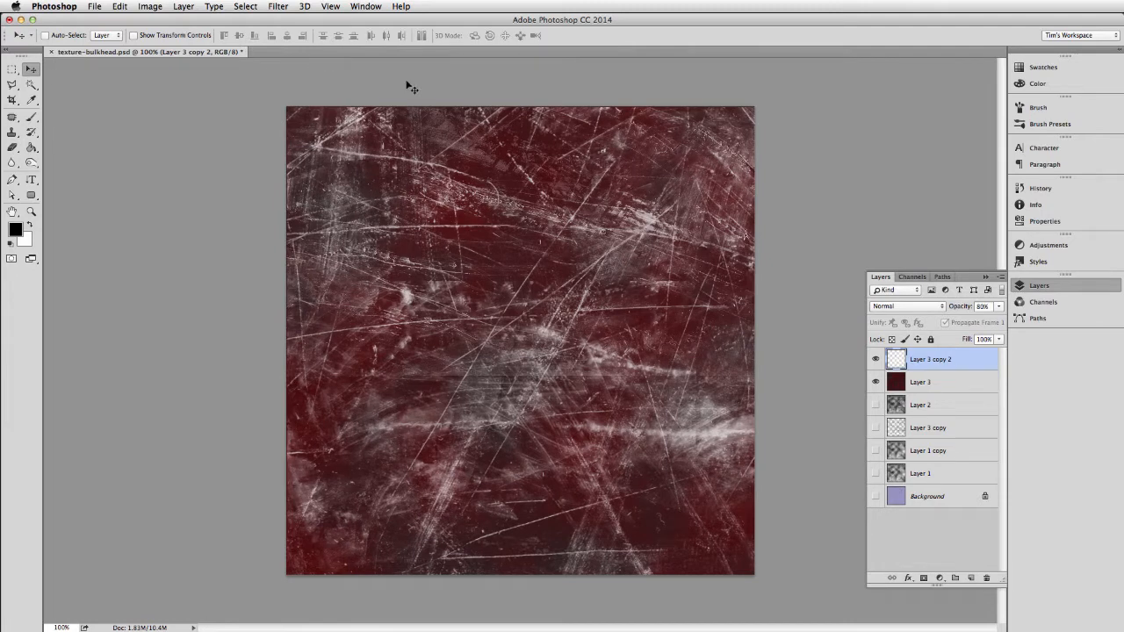
pyautogui.click(911, 308)
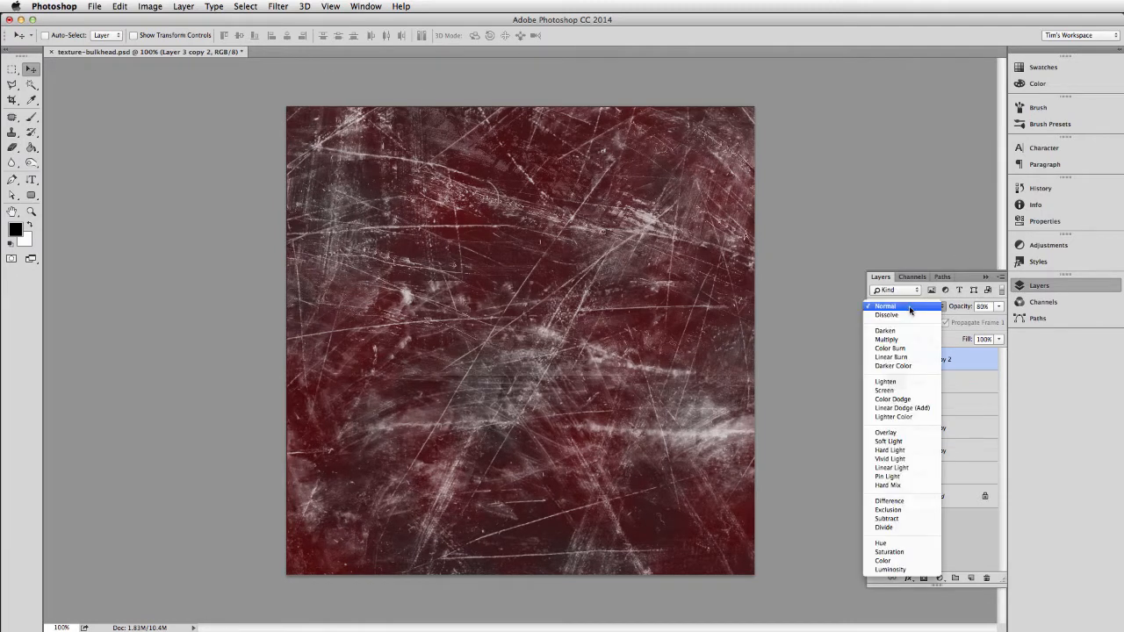
pyautogui.click(911, 307)
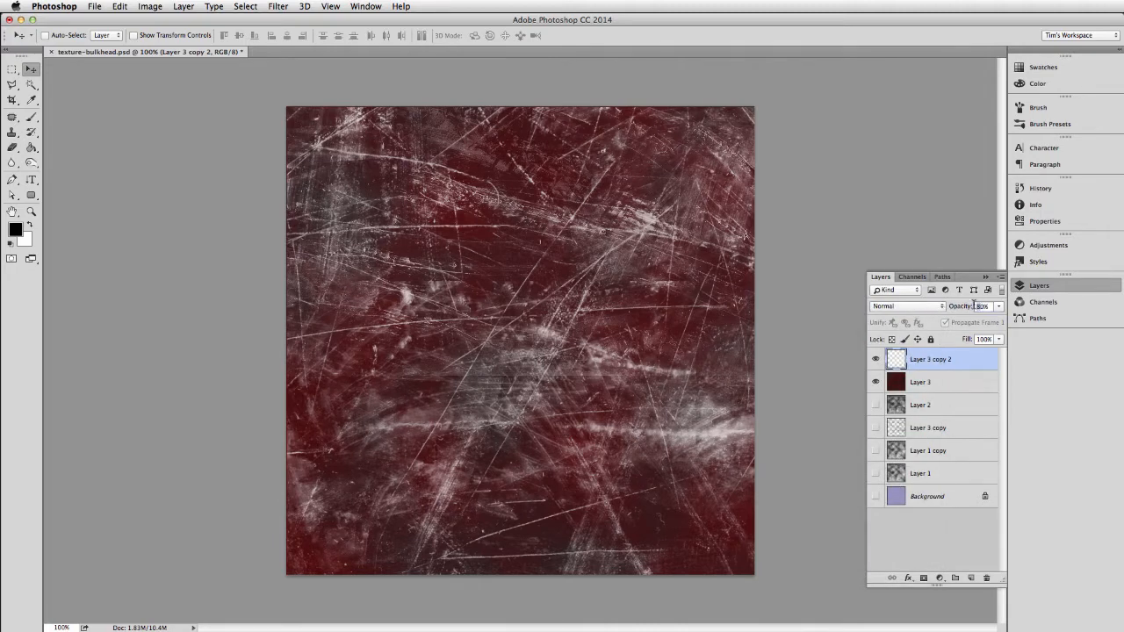
pyautogui.write('1')
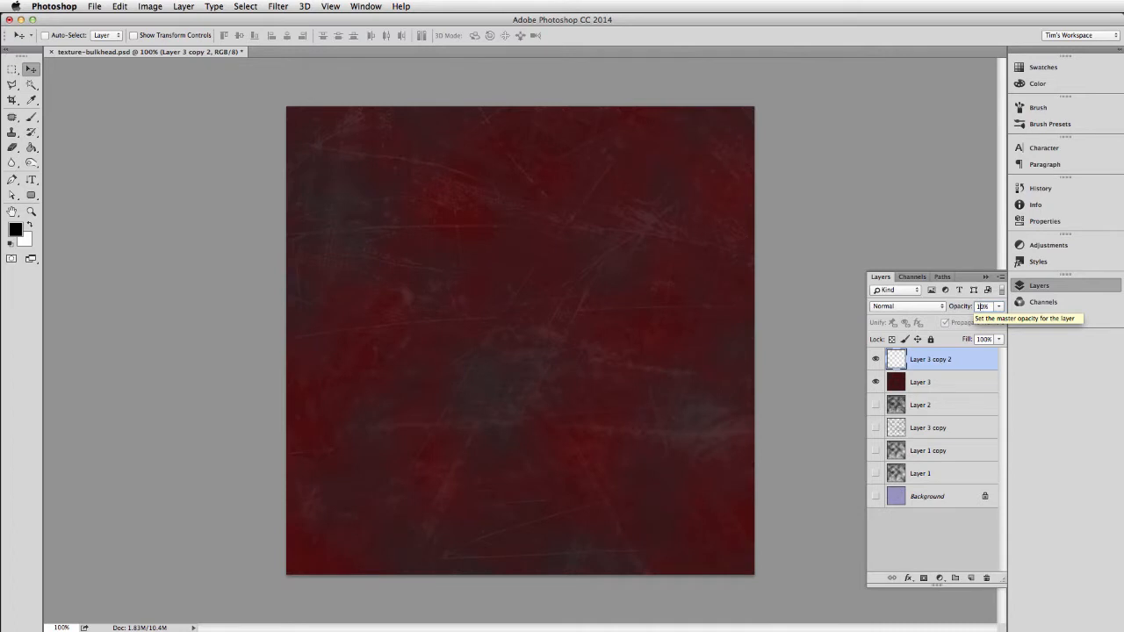
pyautogui.press('BackSpace')
pyautogui.write('2')
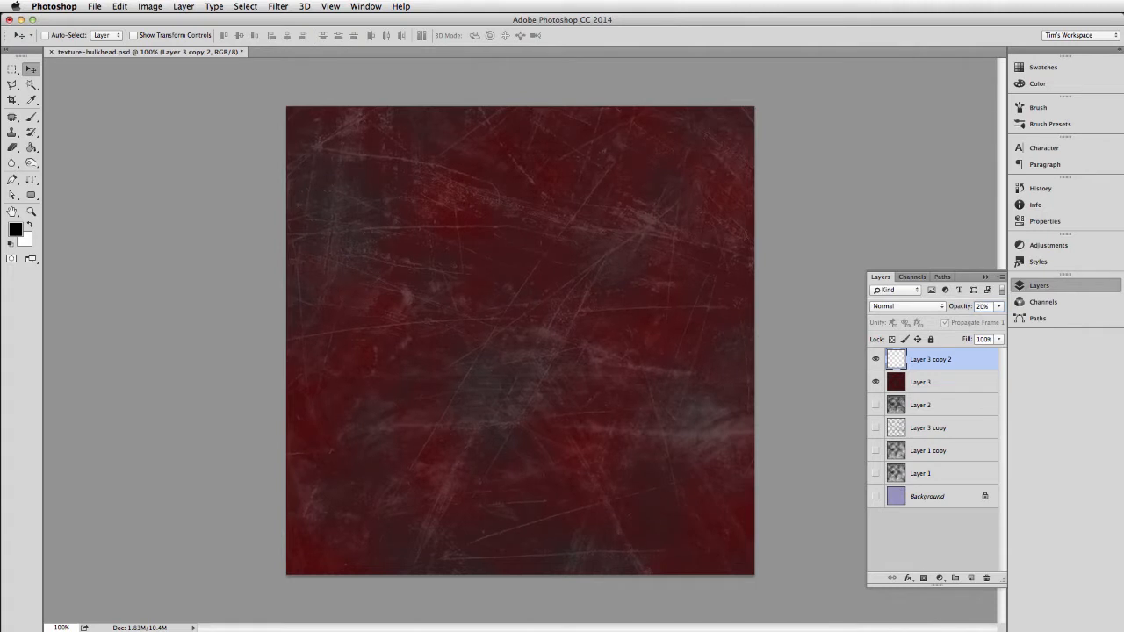
# Try shifting the inverted scratch layer to the right and down, and delete that layer.
pyautogui.hotkey('shift', 'Right')
pyautogui.hotkey('shift', 'Right')
pyautogui.hotkey('shift', 'Right')
pyautogui.hotkey('shift', 'Down')
pyautogui.hotkey('shift', 'Down')
pyautogui.hotkey('shift', 'Down')
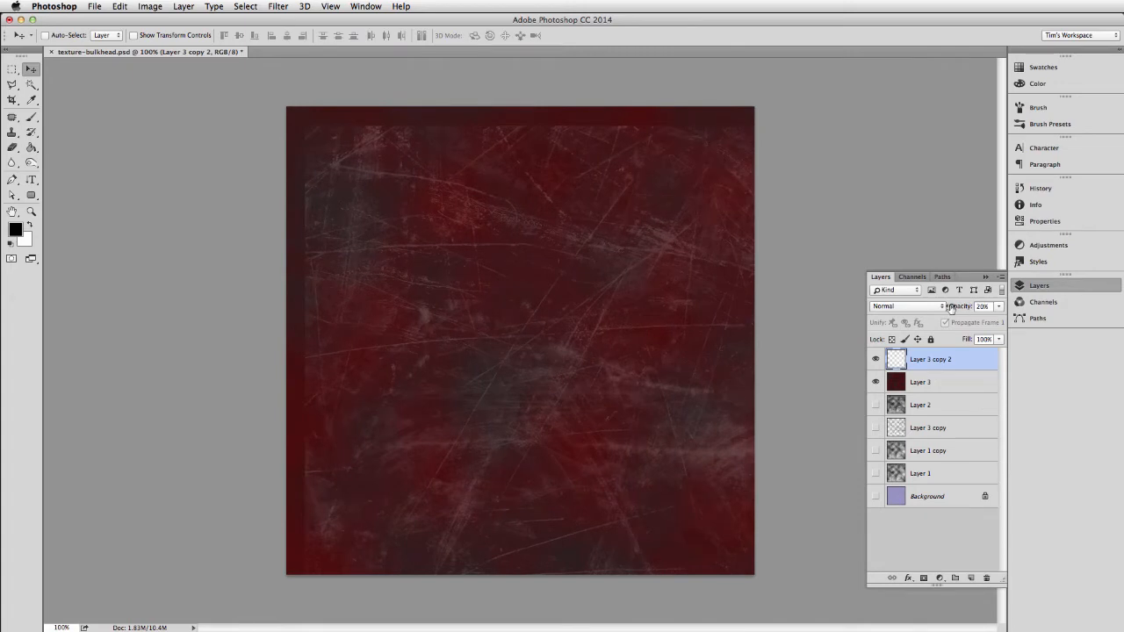
pyautogui.click(986, 578)
# Make Layer 3 copy the only visible layer, duplicate it and move the duplicate to the top of the stack.
pyautogui.click(876, 361)
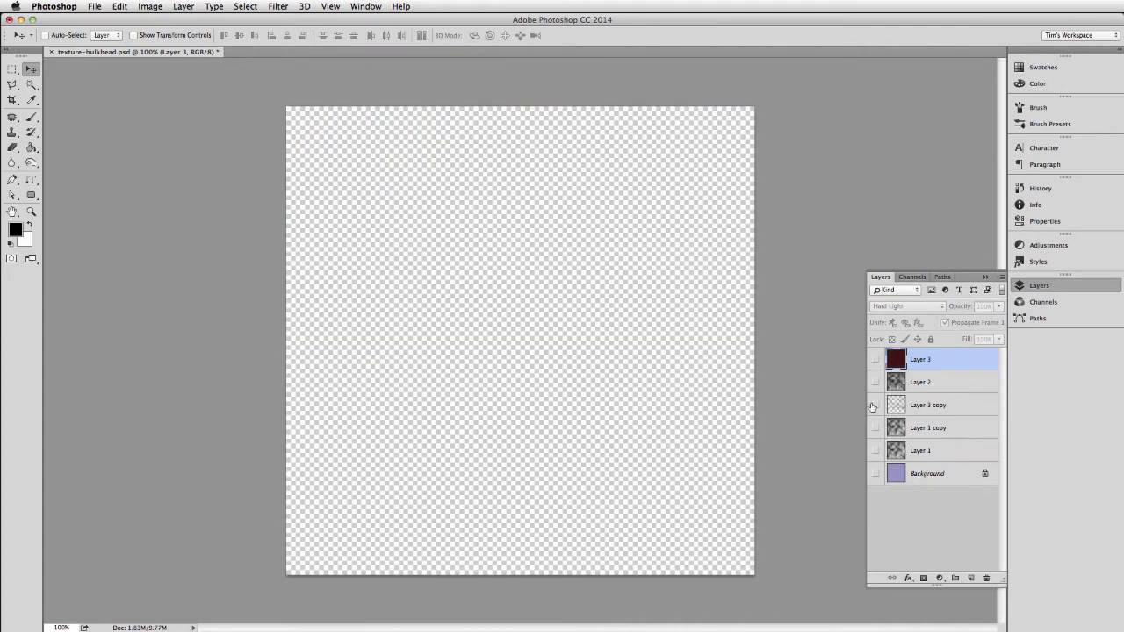
pyautogui.click(875, 406)
pyautogui.click(925, 409)
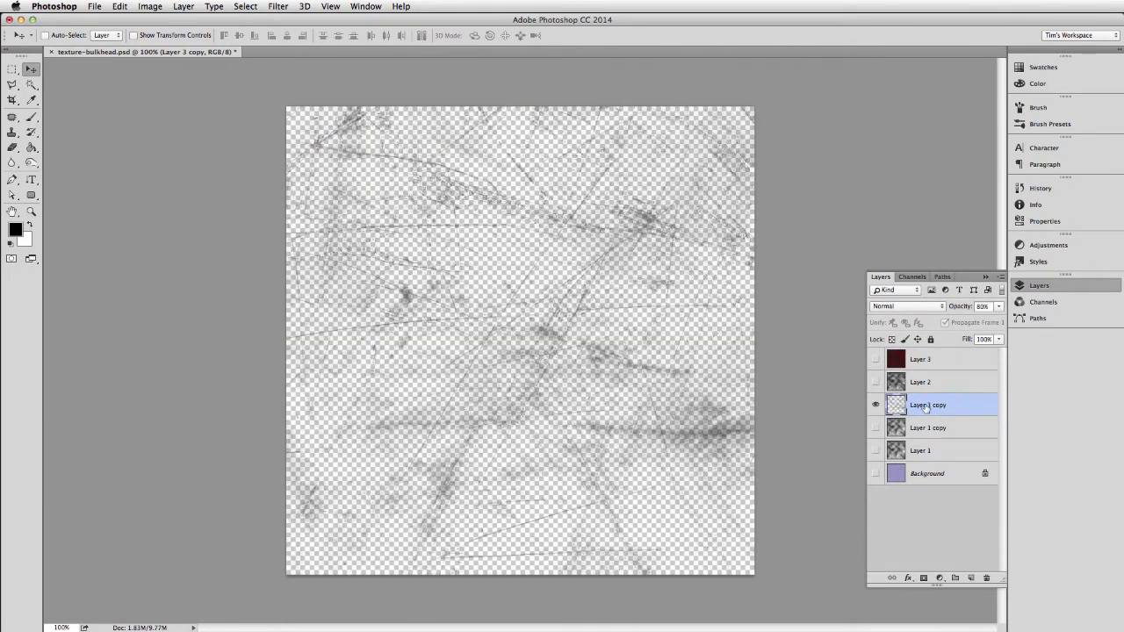
pyautogui.press('super+j')
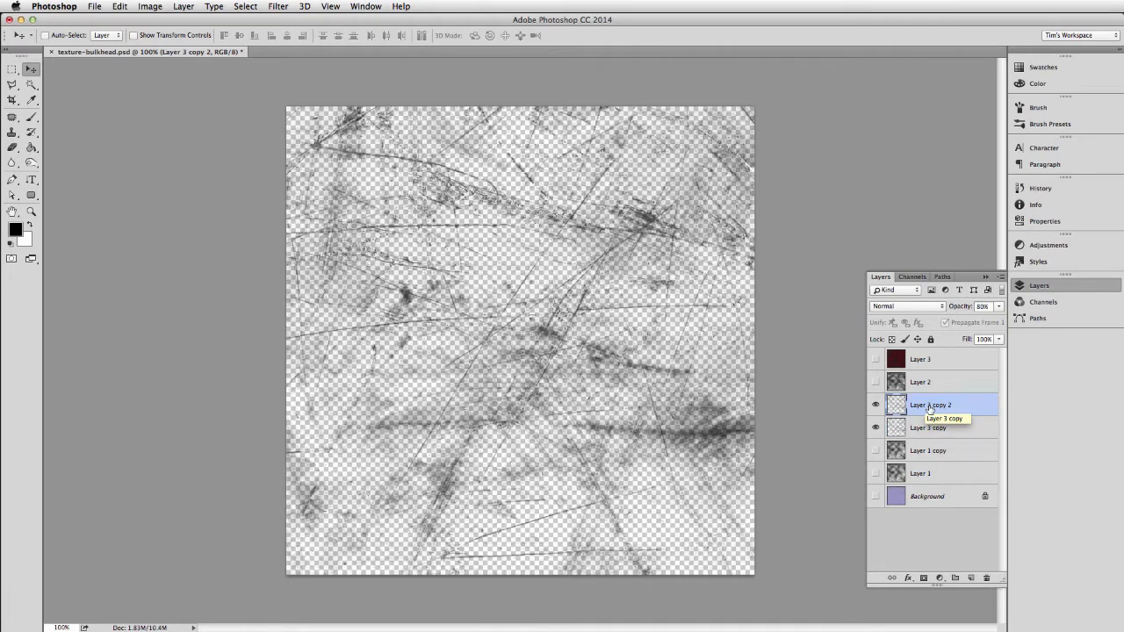
pyautogui.moveTo(928, 409); pyautogui.dragTo(929, 354)
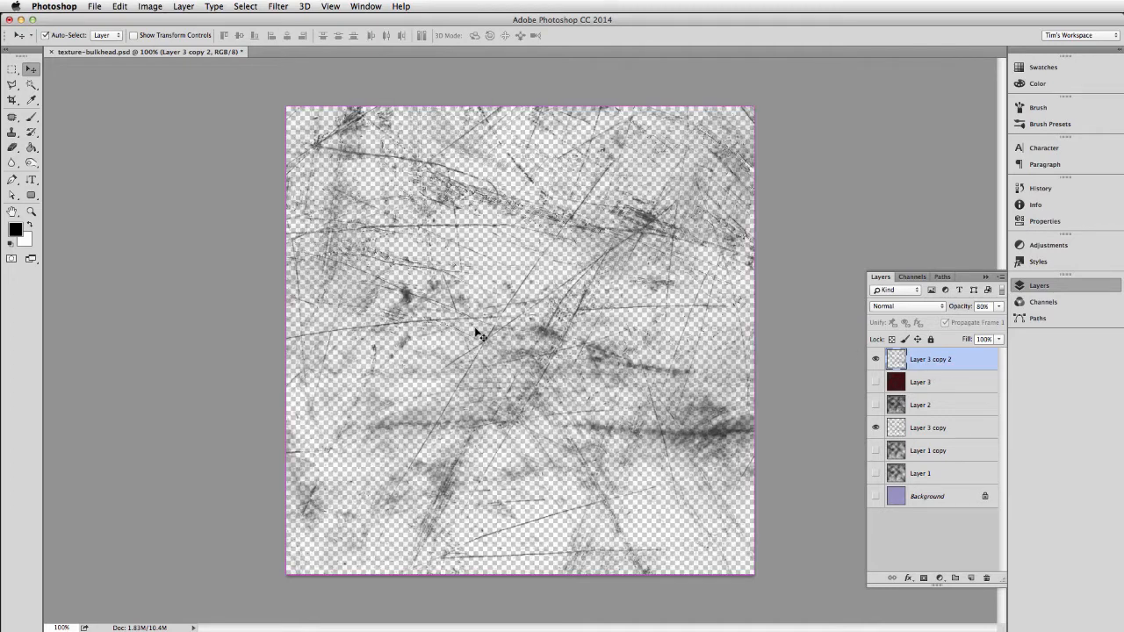
# Duplicate the top scratch layer and merge the two copies into one layer.
pyautogui.press('super+j')
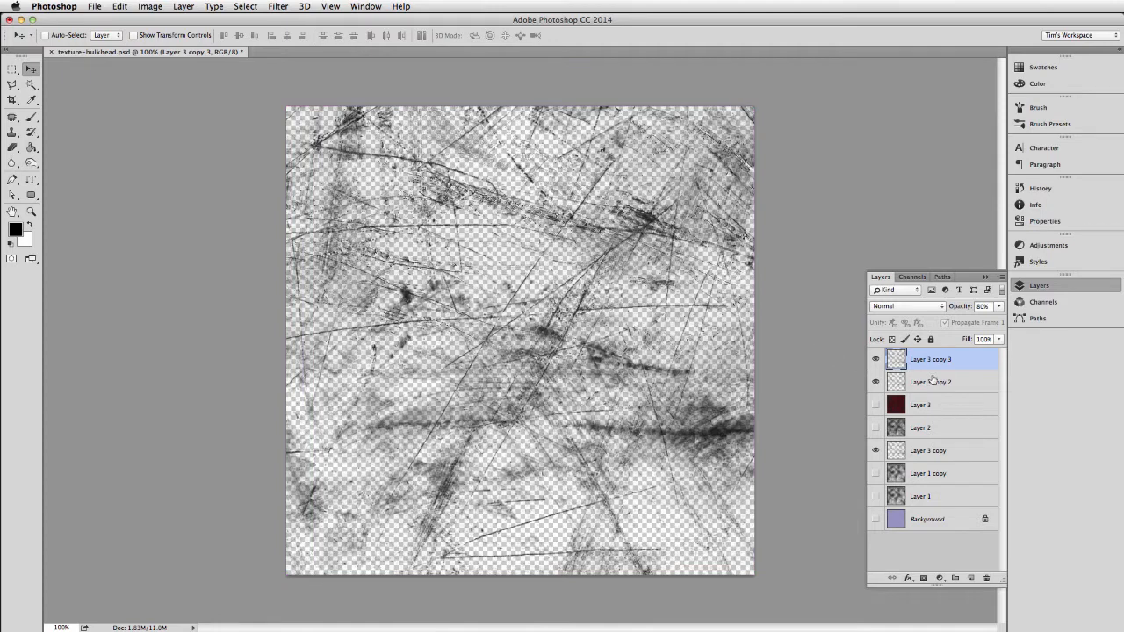
pyautogui.keyDown('shift'); pyautogui.click(932, 383); pyautogui.keyUp('shift')
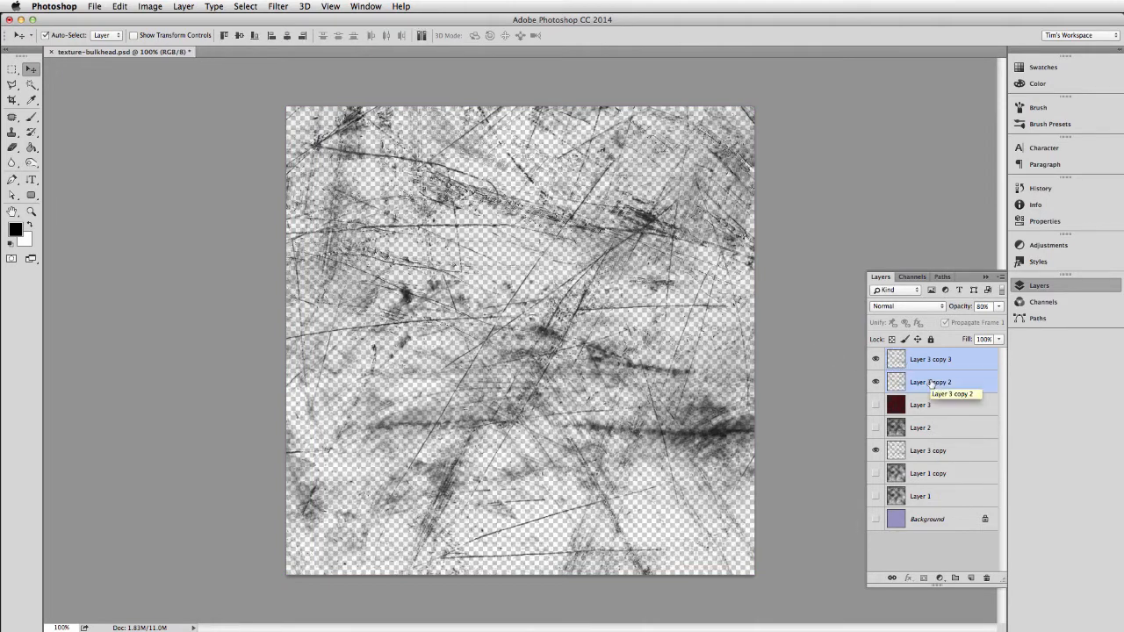
pyautogui.press('super+e')
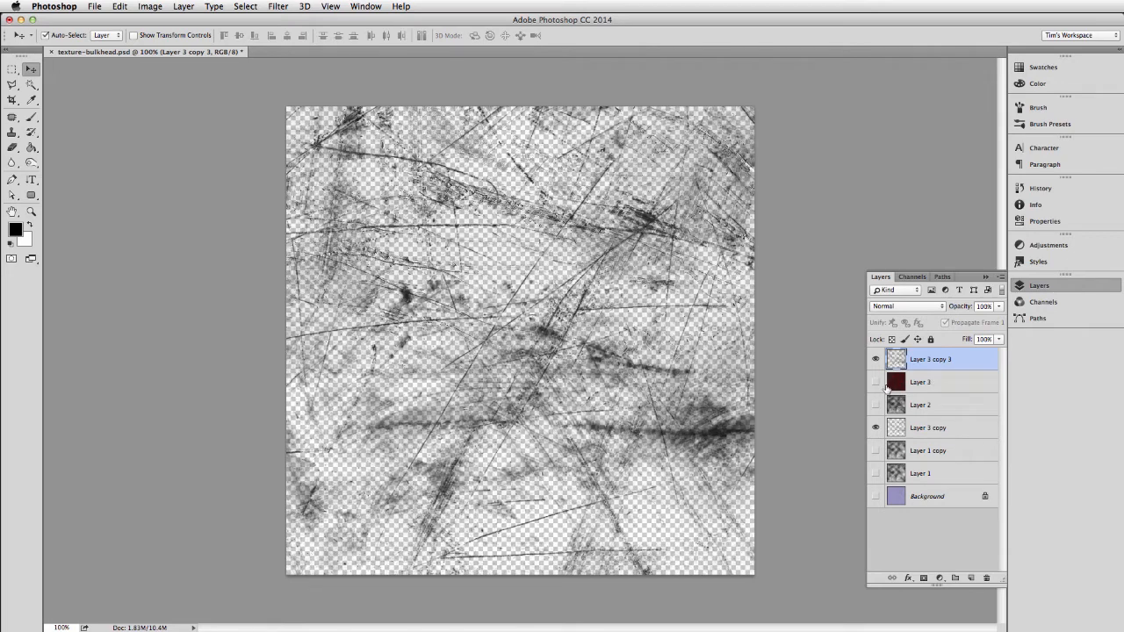
# Invert the merged scratch layer to white and show Layer 3 beneath it.
pyautogui.press('super+i')
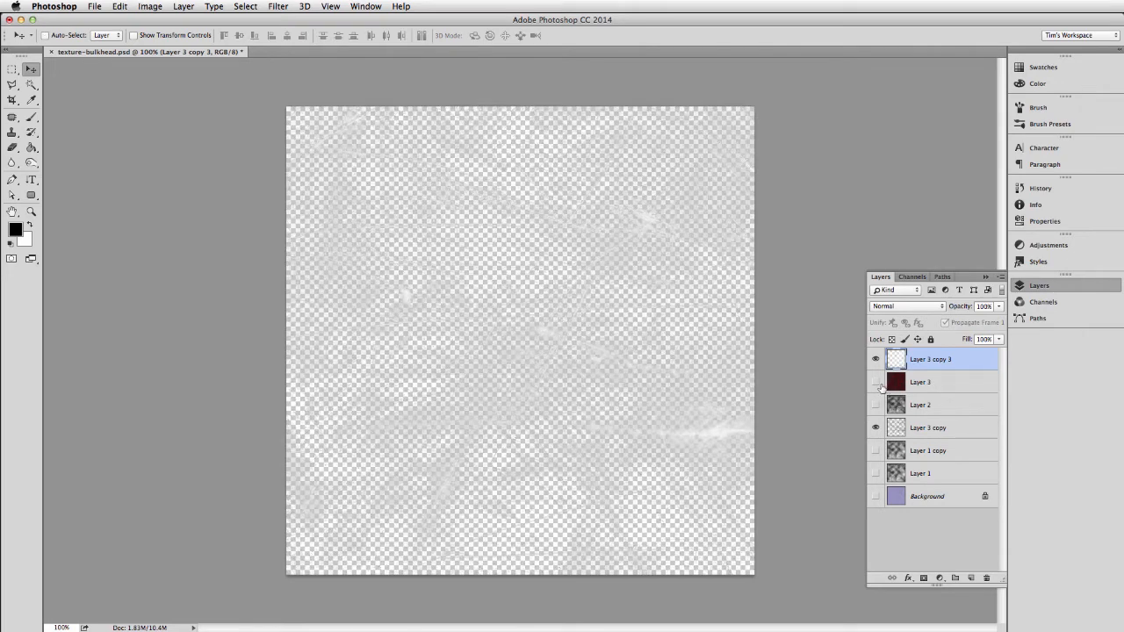
pyautogui.click(876, 383)
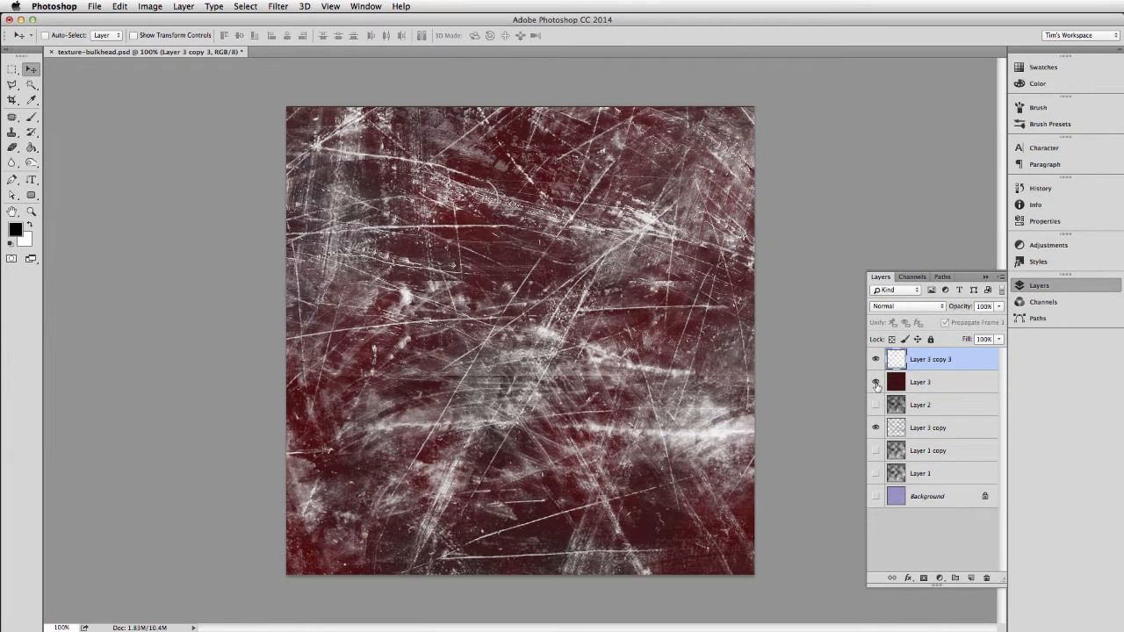
# Try shifting the white scratch layer in large increments to the right and down, and undo the shift.
pyautogui.hotkey('shift', 'Down')
pyautogui.hotkey('shift', 'Right')
pyautogui.hotkey('shift', 'Right')
pyautogui.hotkey('shift', 'Right')
pyautogui.hotkey('shift', 'Down')
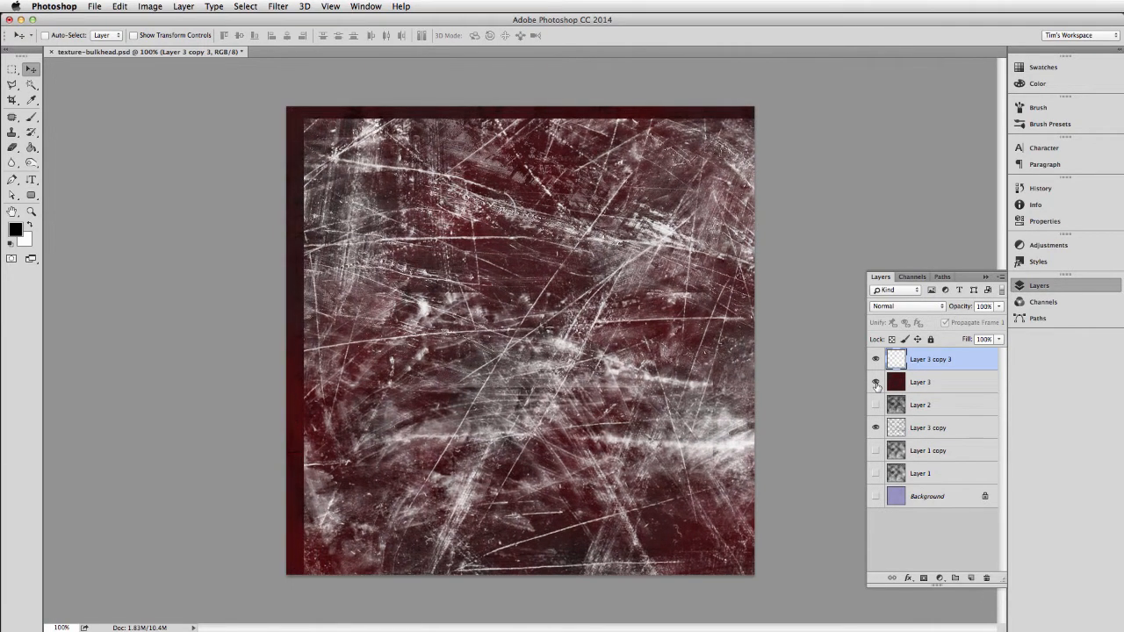
pyautogui.hotkey('shift', 'Right')
pyautogui.hotkey('shift', 'Down')
pyautogui.hotkey('shift', 'Right')
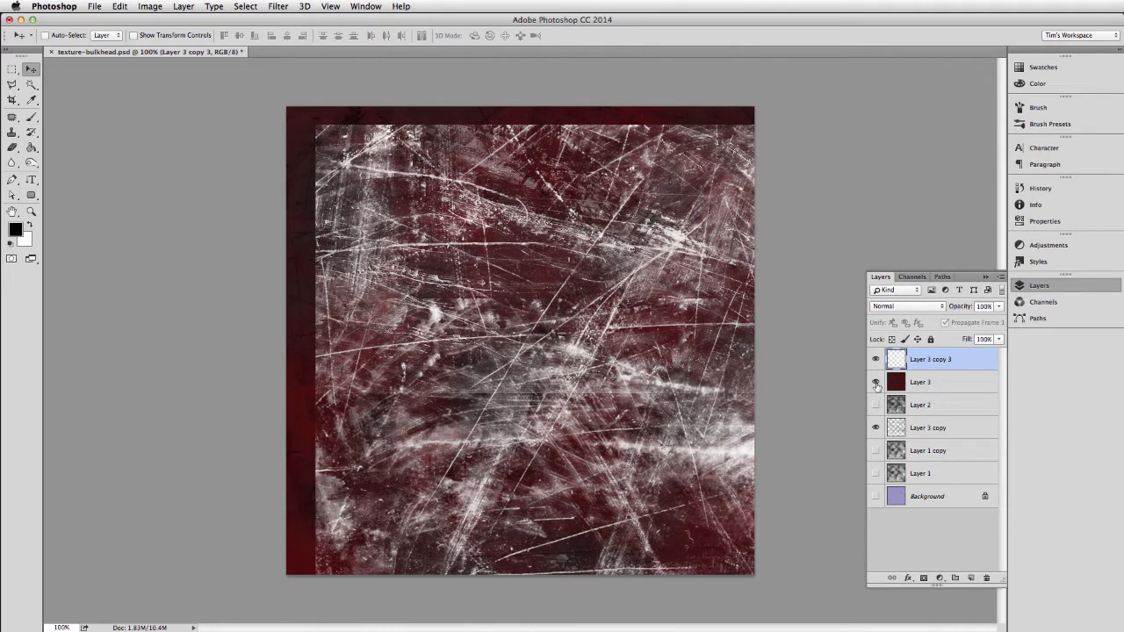
pyautogui.hotkey('shift', 'Down')
pyautogui.hotkey('shift', 'Down')
pyautogui.hotkey('shift', 'Down')
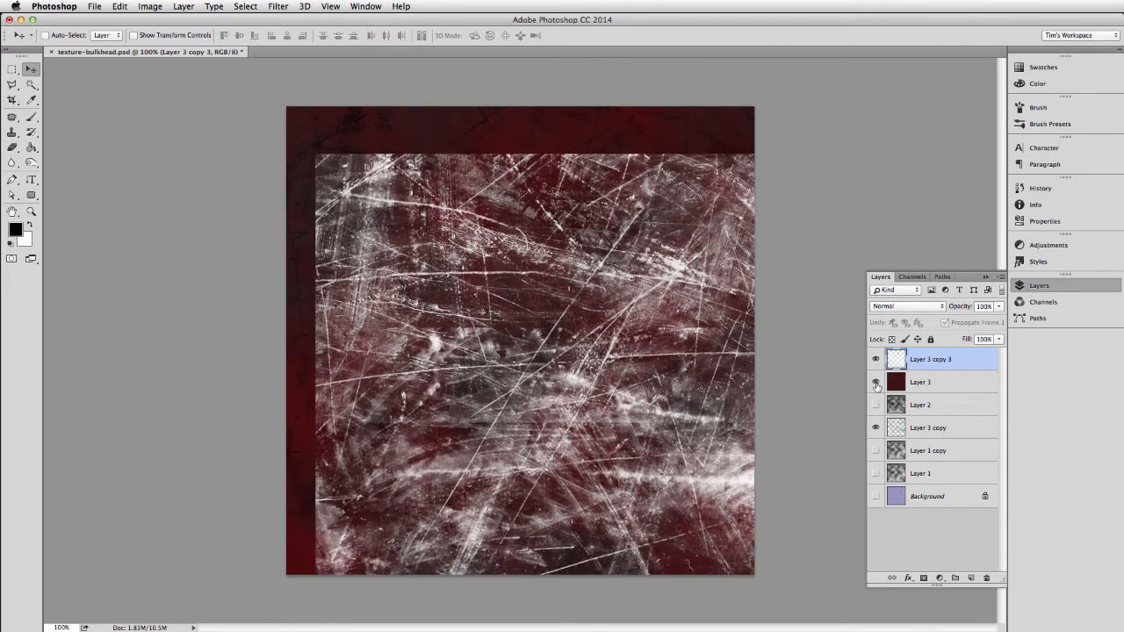
pyautogui.press('super+z')
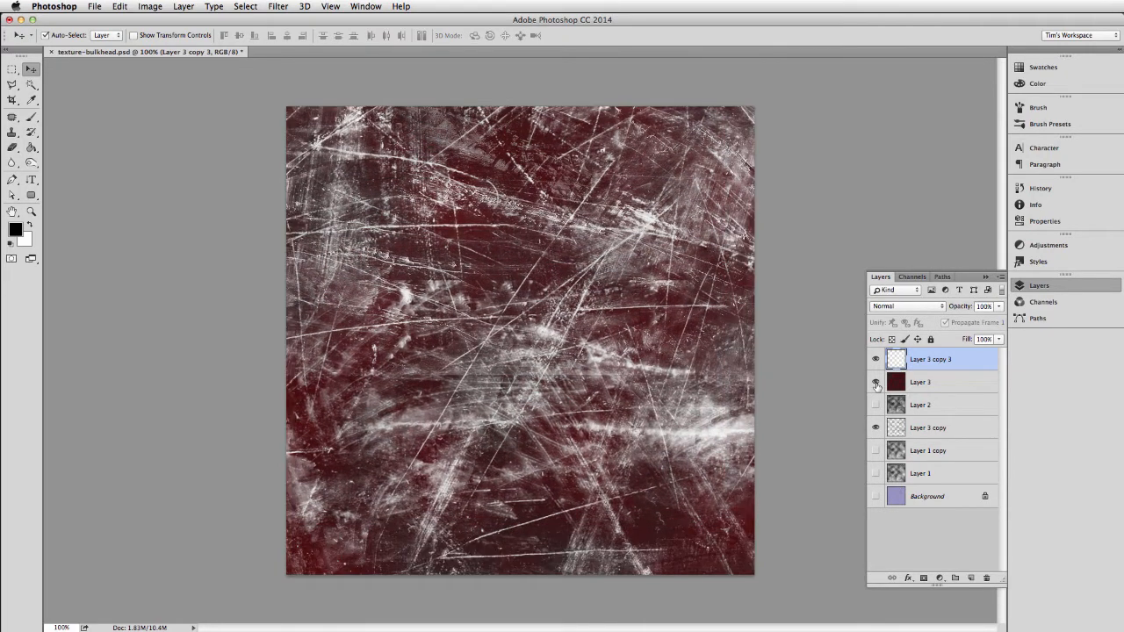
# Nudge the white scratch layer one pixel right and one pixel down, and set its opacity to 20%.
pyautogui.press('Right')
pyautogui.press('Down')
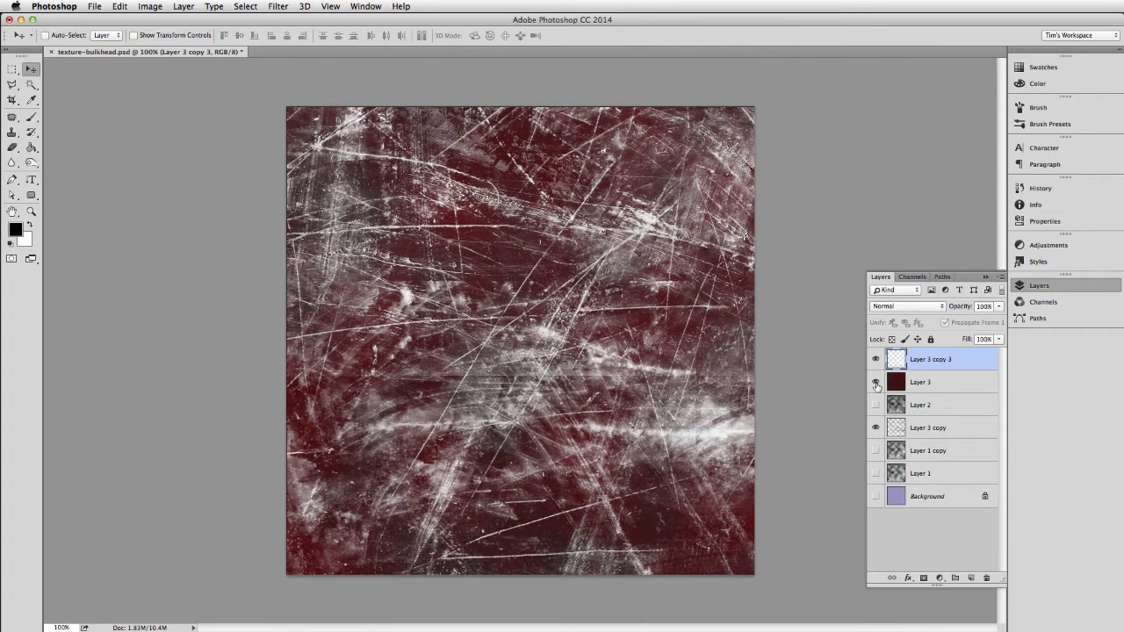
pyautogui.click(982, 305)
pyautogui.press('BackSpace')
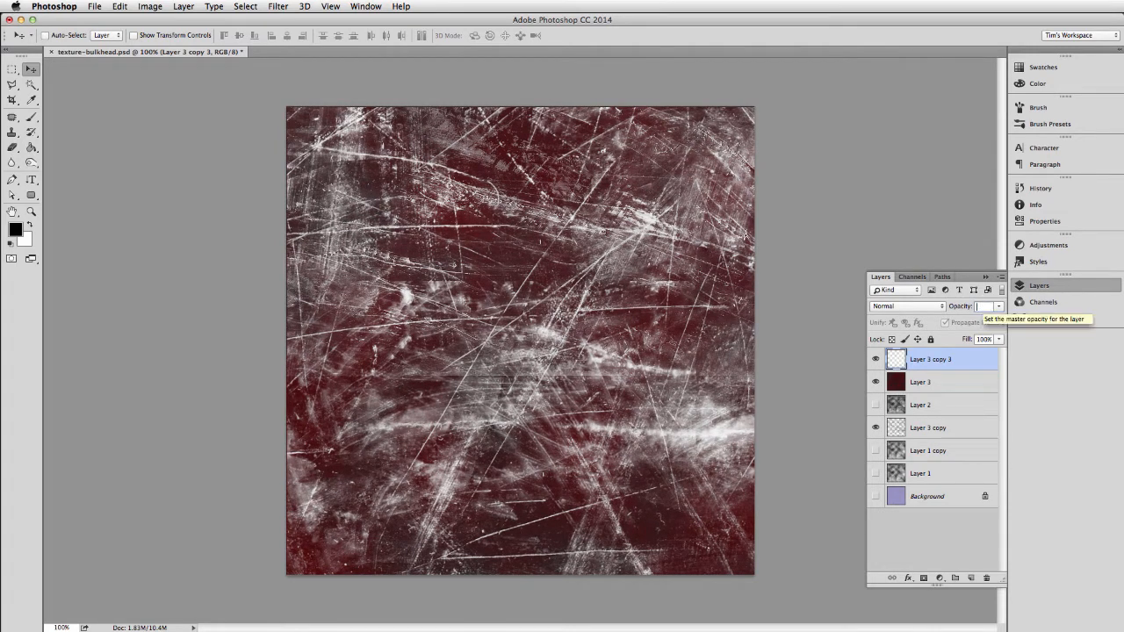
pyautogui.press('Return')
pyautogui.press('Return')
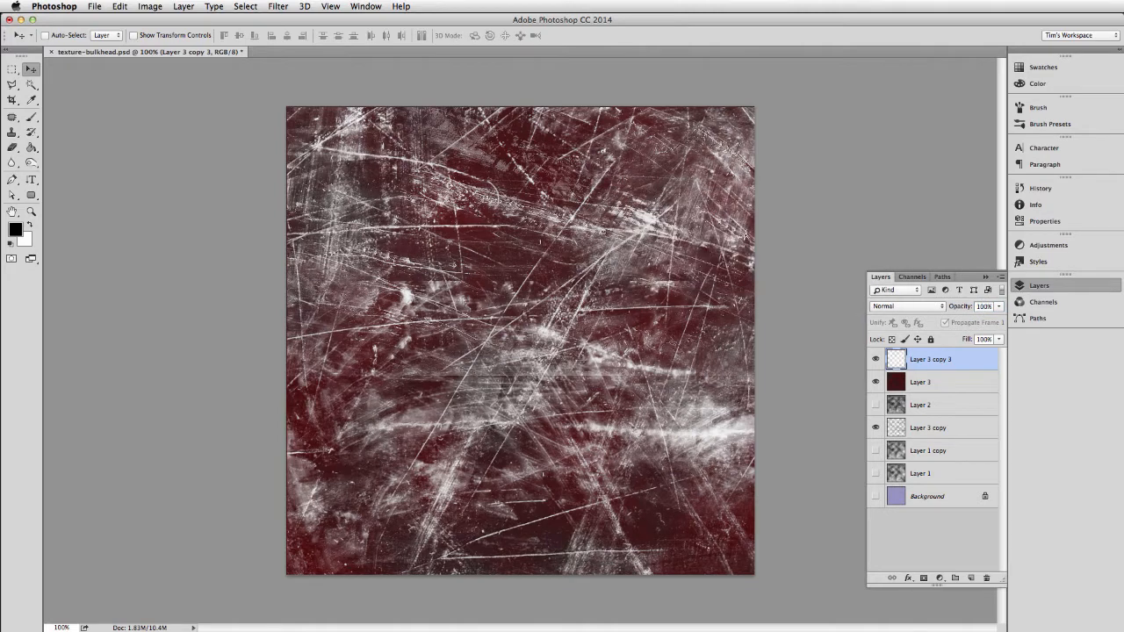
pyautogui.click(985, 306)
pyautogui.write('10')
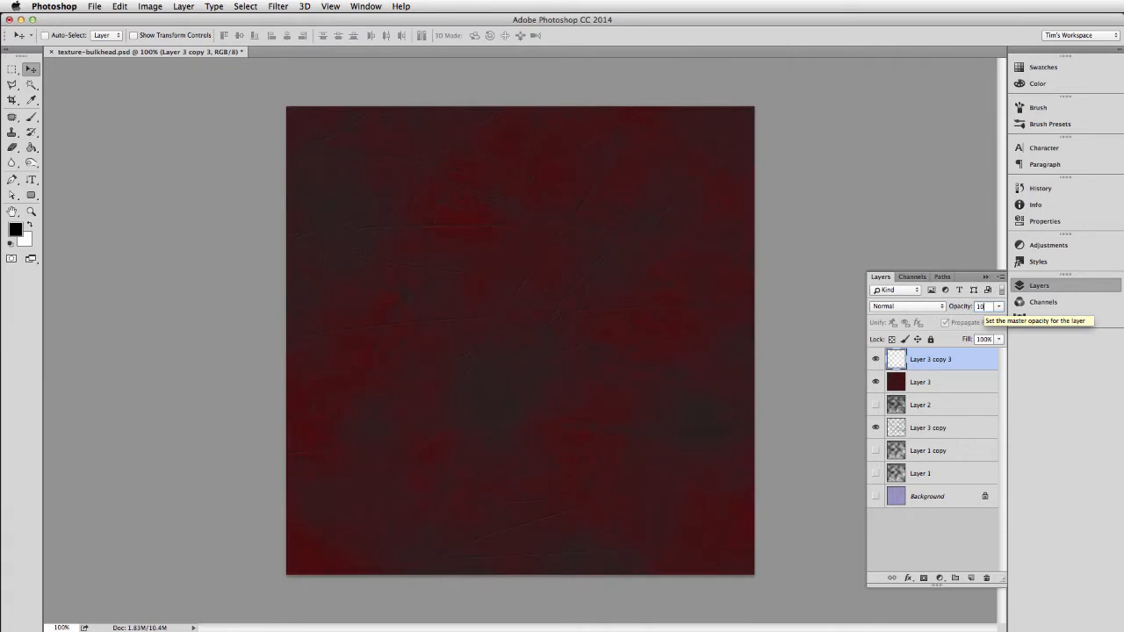
pyautogui.press('Return')
pyautogui.write('20')
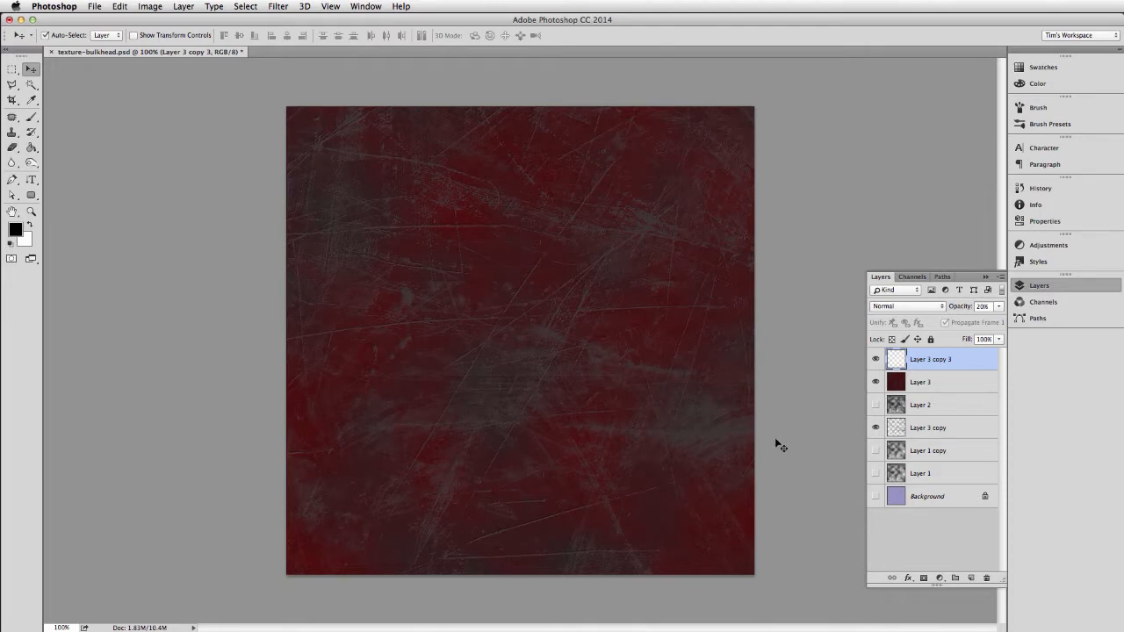
# Check the scratch detail up close and merge the white scratch layer with the red Layer 3.
pyautogui.press('super+equal')
pyautogui.press('super+equal')
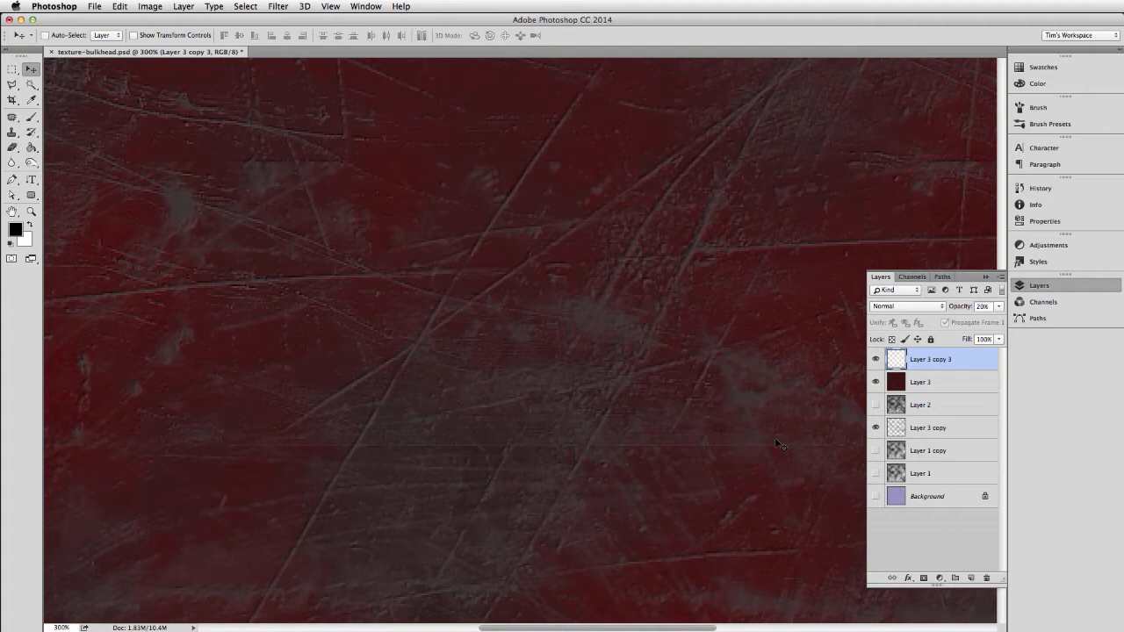
pyautogui.press('super+minus')
pyautogui.press('super+minus')
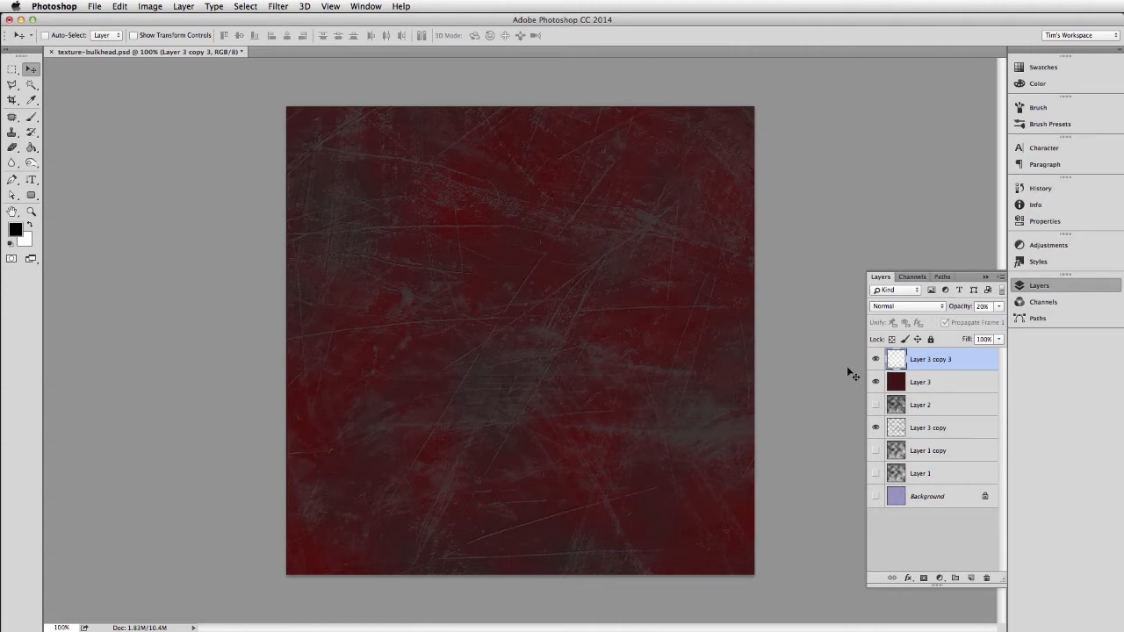
pyautogui.keyDown('shift'); pyautogui.click(943, 382); pyautogui.keyUp('shift')
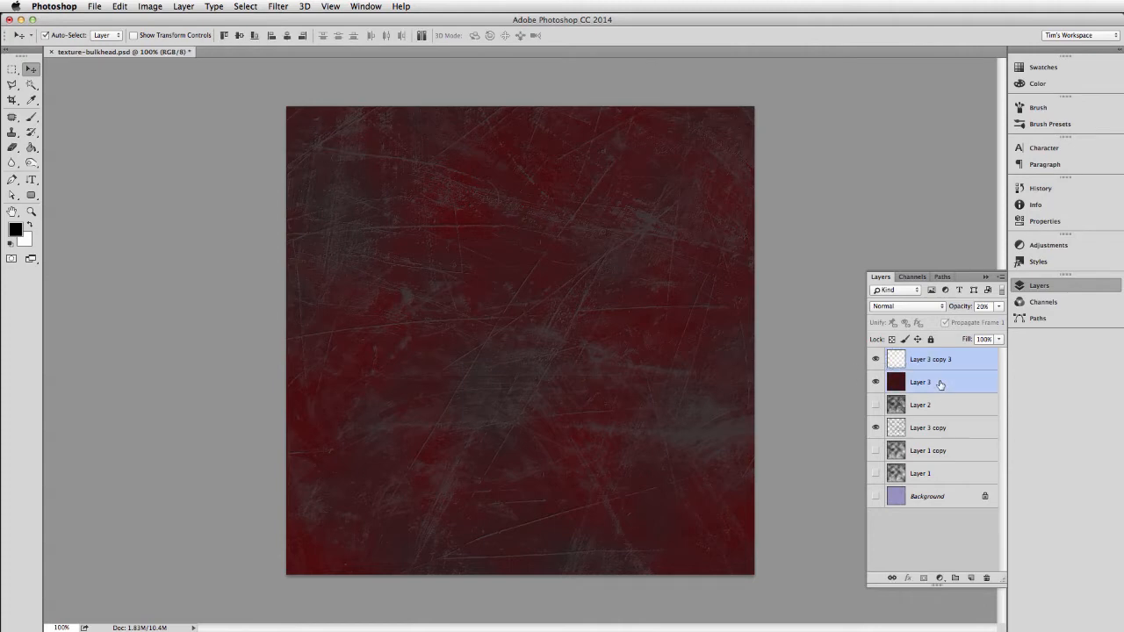
pyautogui.press('super+e')
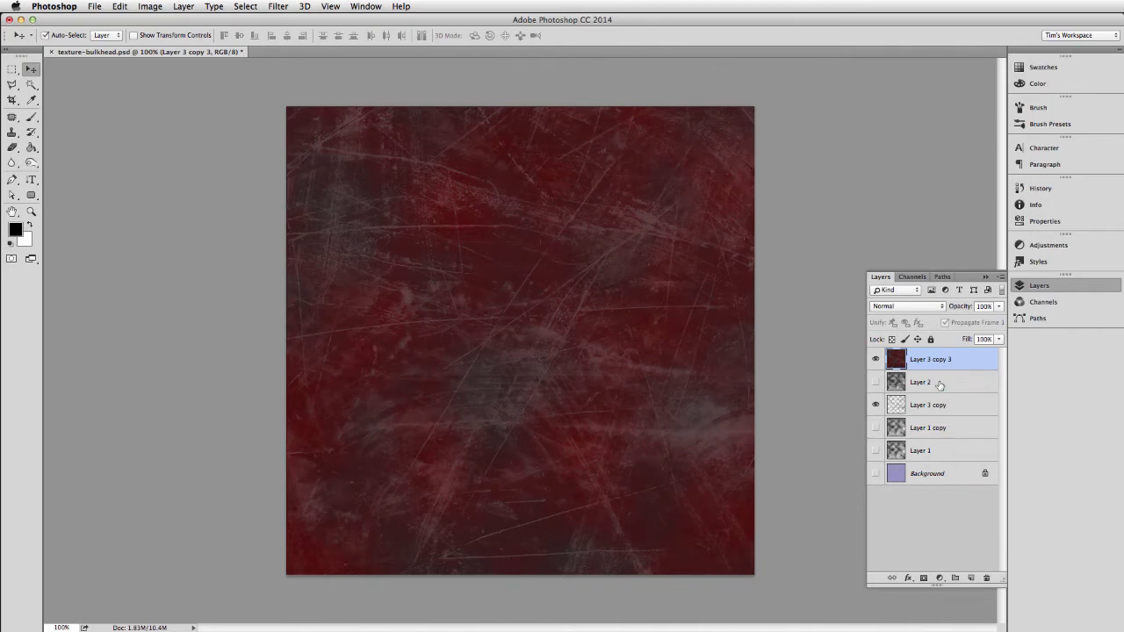
# Undo the layer merge and create a merged copy of Layer 3 copy 3 and Layer 3 on a separate layer.
pyautogui.press('super+z')
pyautogui.keyDown('shift'); pyautogui.click(940, 386); pyautogui.keyUp('shift')
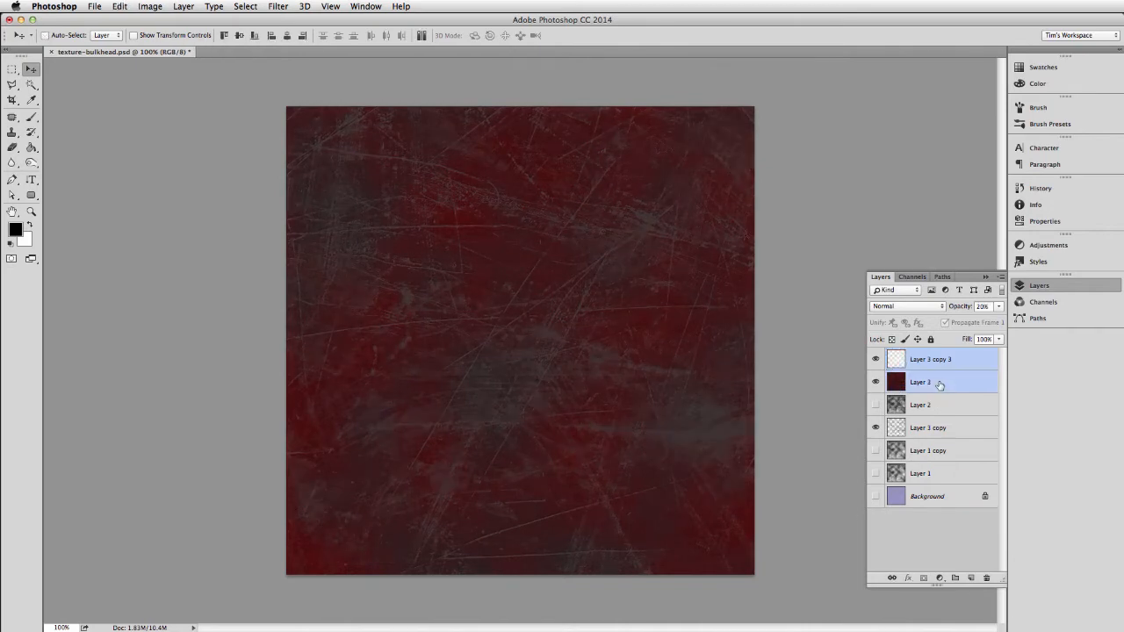
pyautogui.press('super+alt+e')
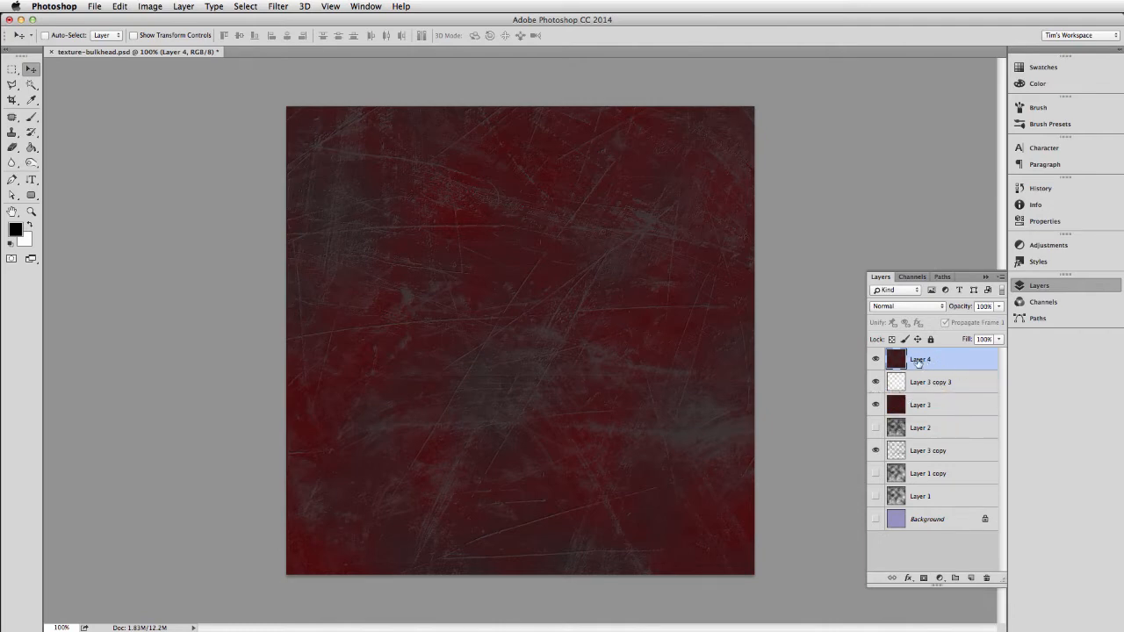
# Rename the new merged layer as "composite beveled".
pyautogui.doubleClick(919, 361)
pyautogui.write('composite v')
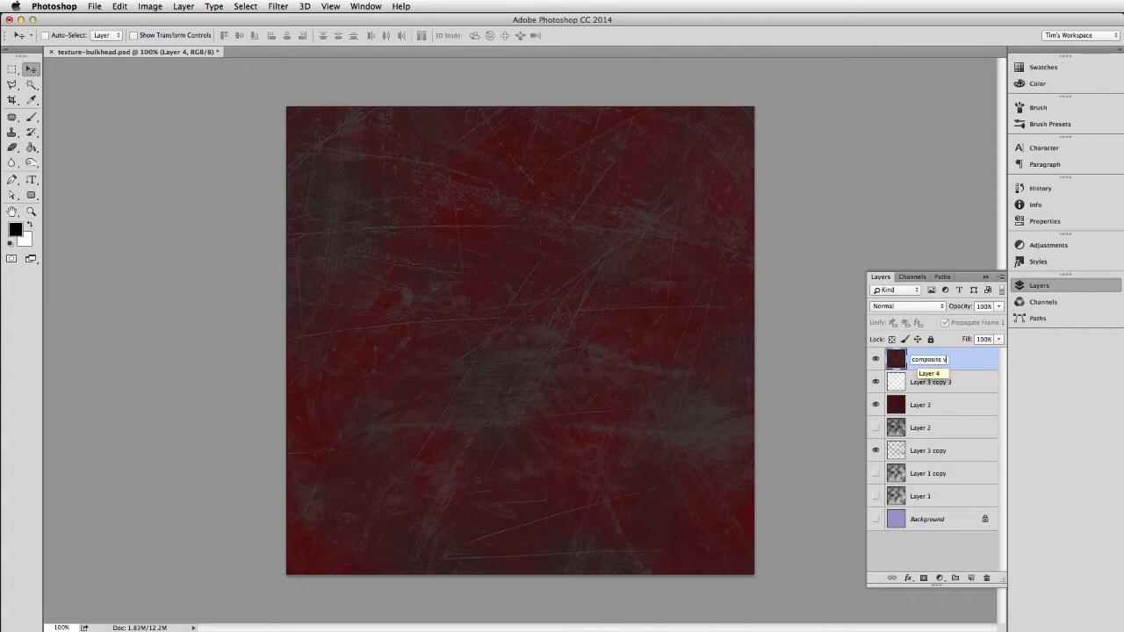
pyautogui.press('BackSpace')
pyautogui.write('beveled')
pyautogui.press('Return')
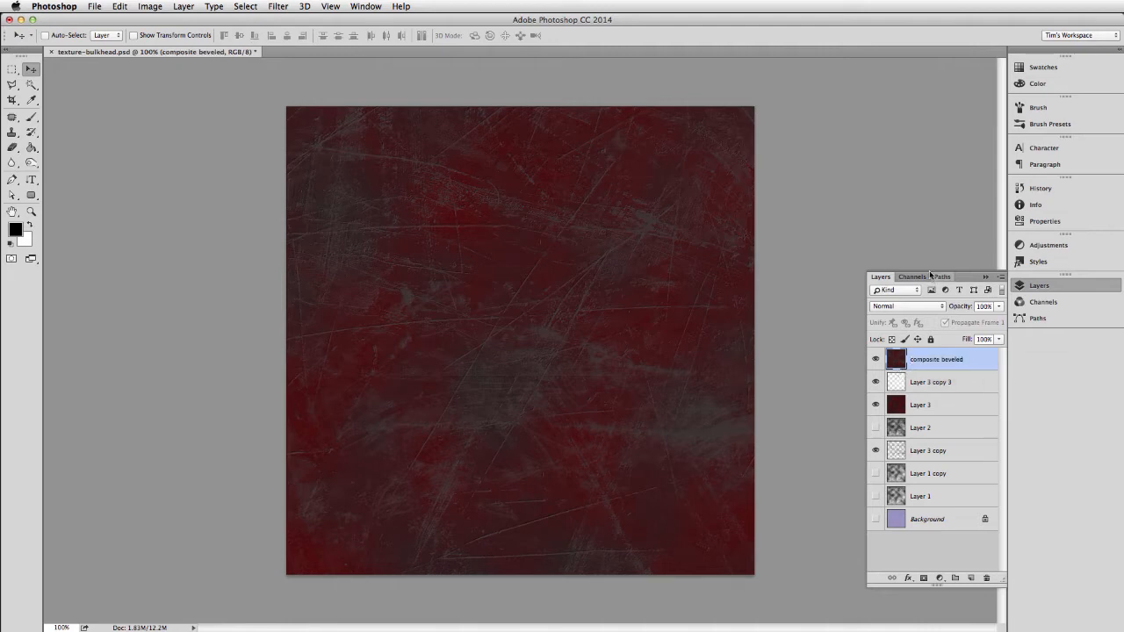
pyautogui.moveTo(930, 274); pyautogui.dragTo(928, 257)
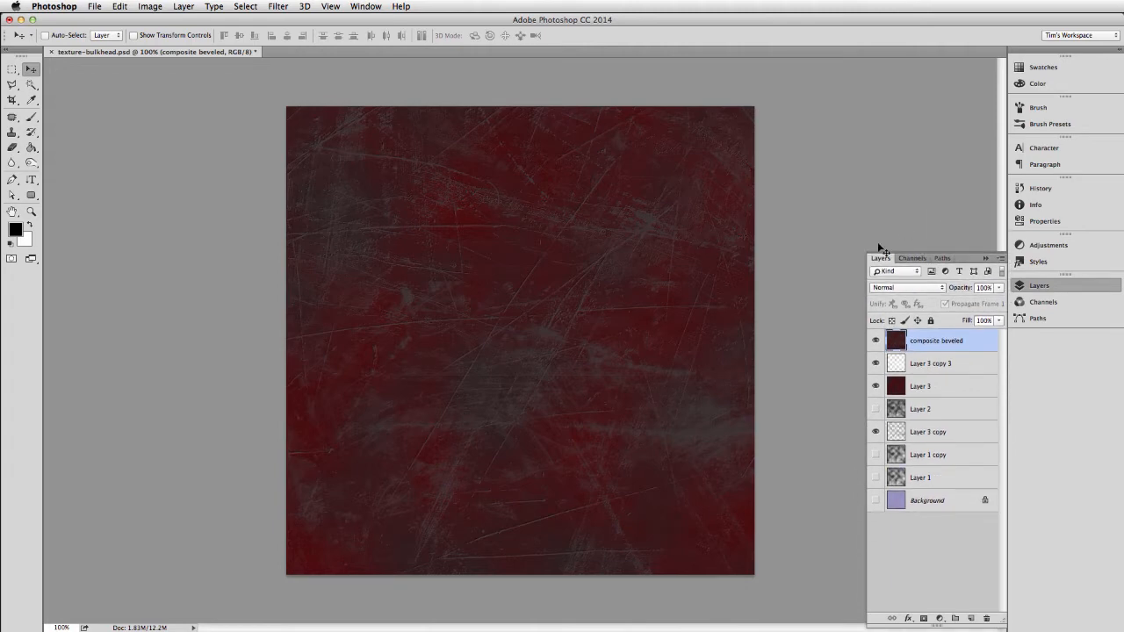
pyautogui.press('m')
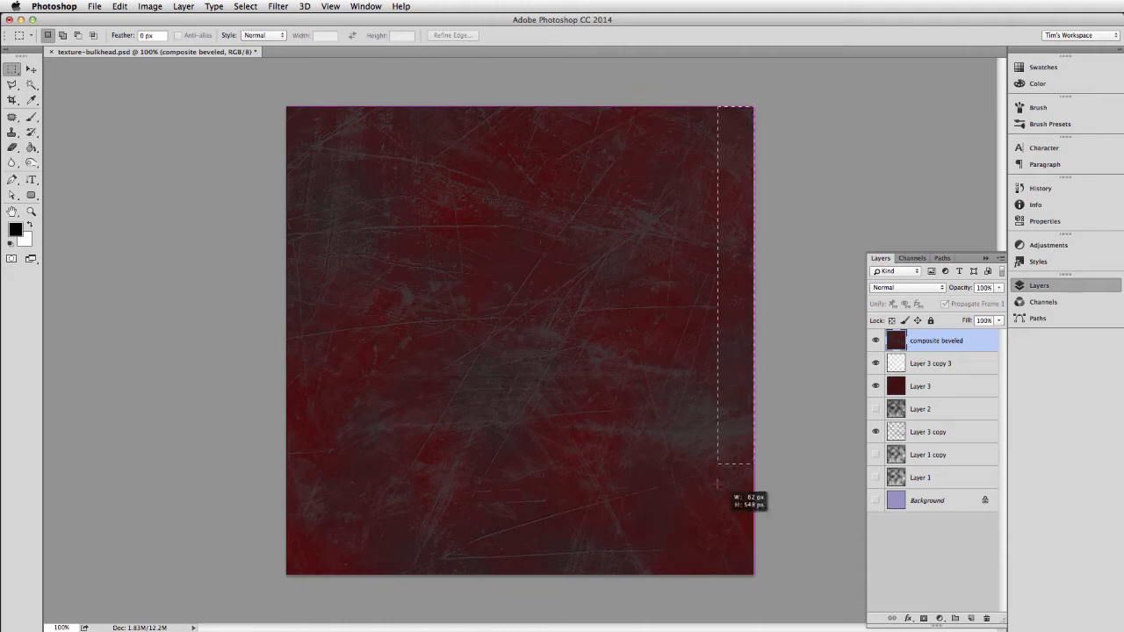
pyautogui.moveTo(717, 481); pyautogui.dragTo(708, 608)
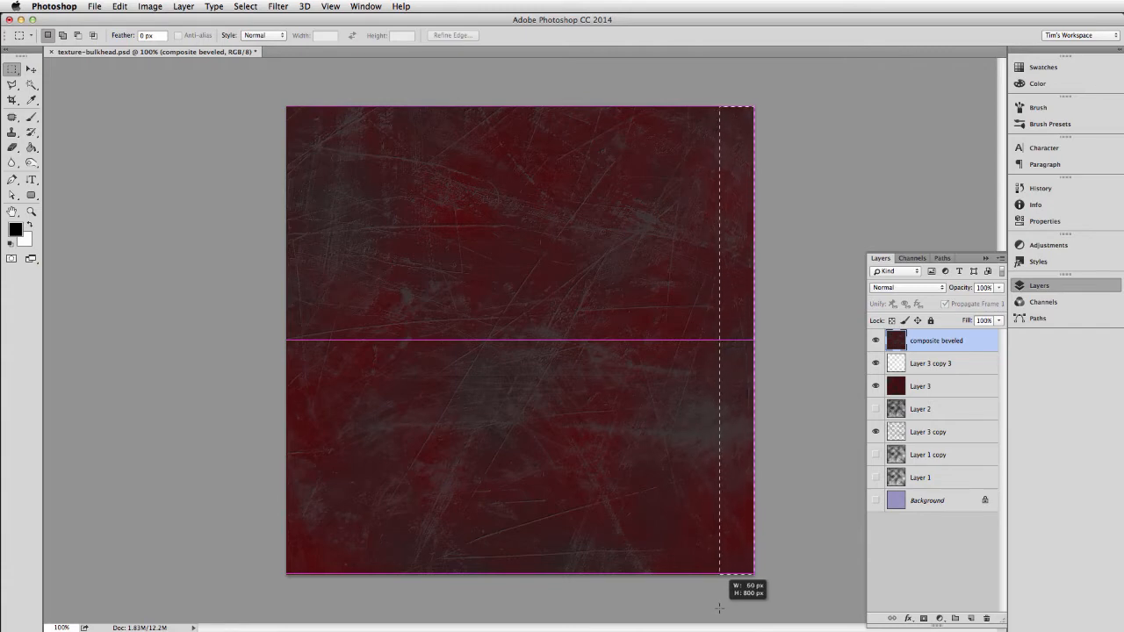
pyautogui.moveTo(718, 608); pyautogui.dragTo(717, 608)
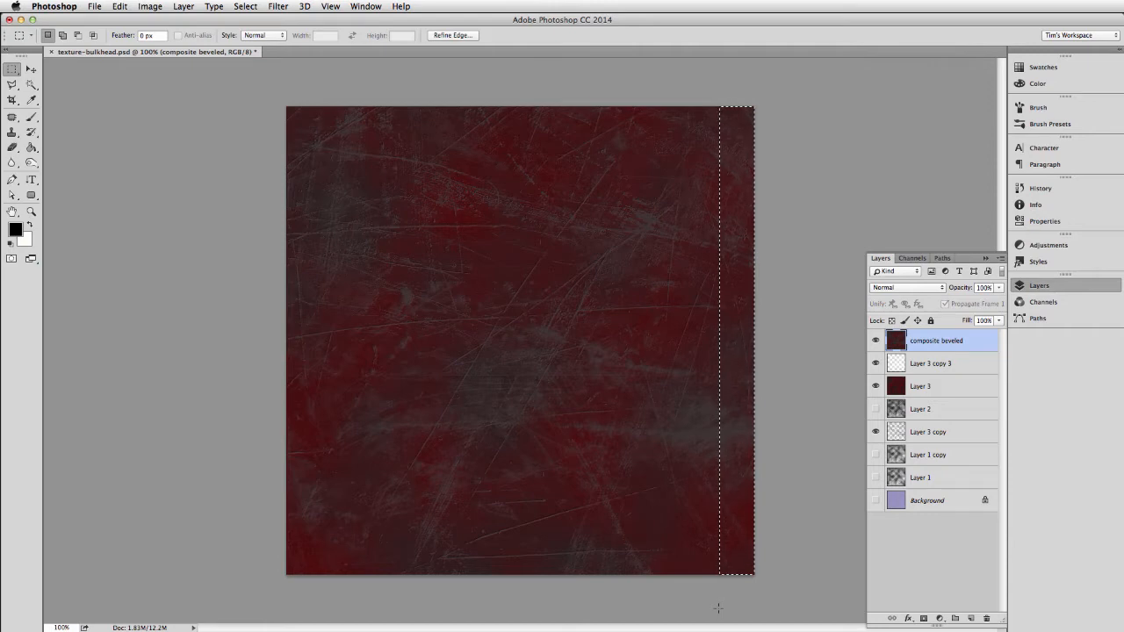
pyautogui.moveTo(286, 107); pyautogui.dragTo(315, 563)
pyautogui.press('super+d')
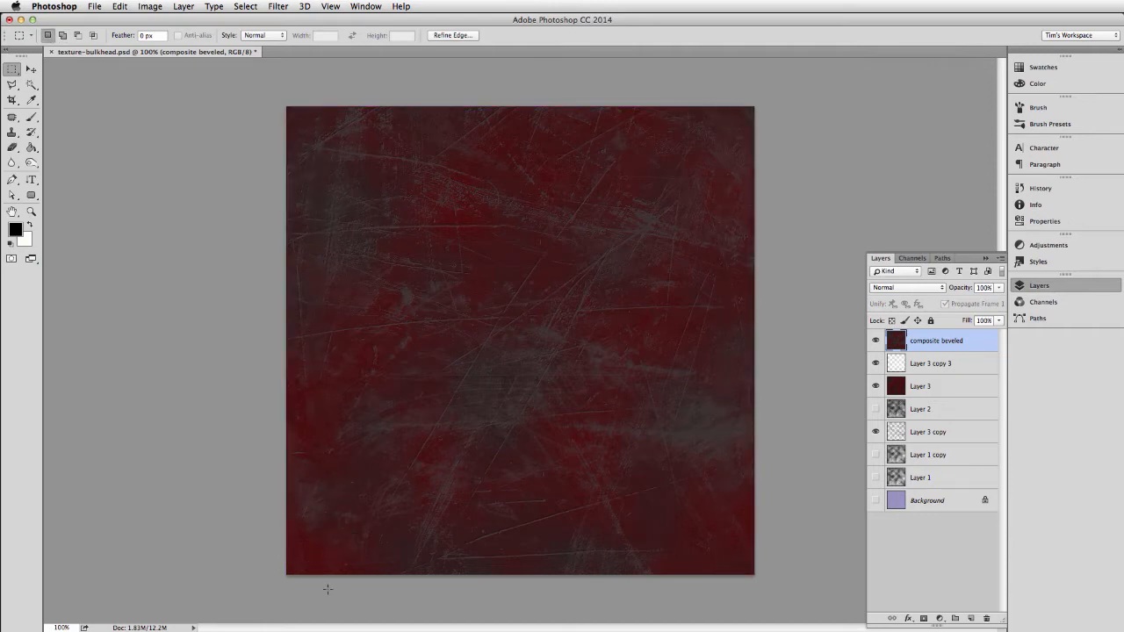
# Copy full-height strips about 30 px wide from both side edges of the texture to a new layer, and hide all other layers except composite beveled.
pyautogui.moveTo(773, 91); pyautogui.dragTo(739, 618)
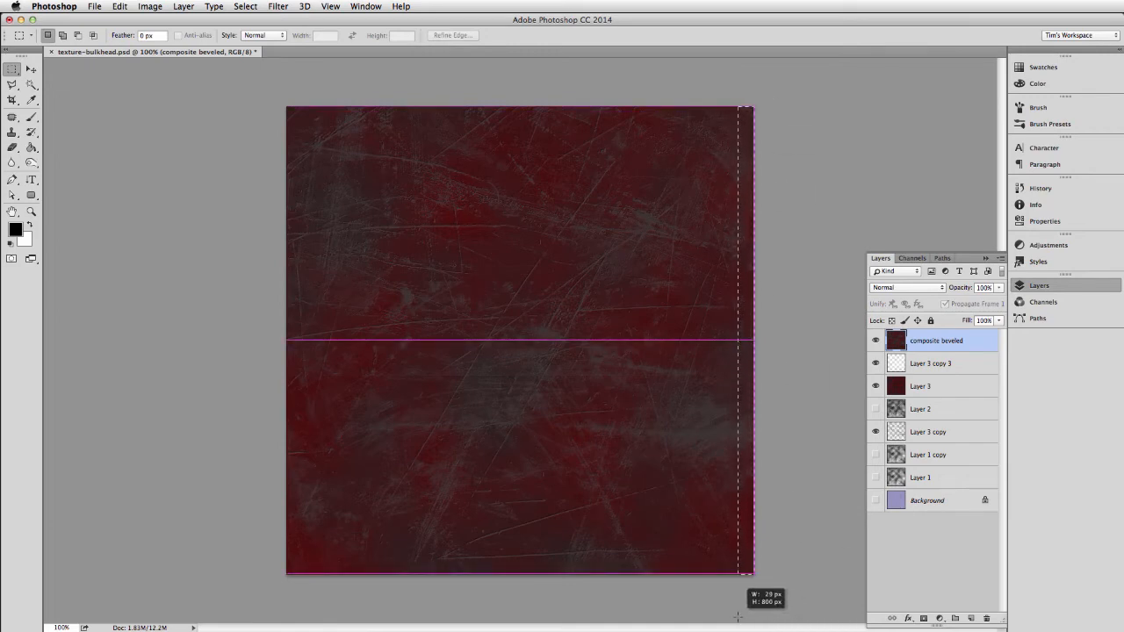
pyautogui.moveTo(736, 618); pyautogui.dragTo(735, 615)
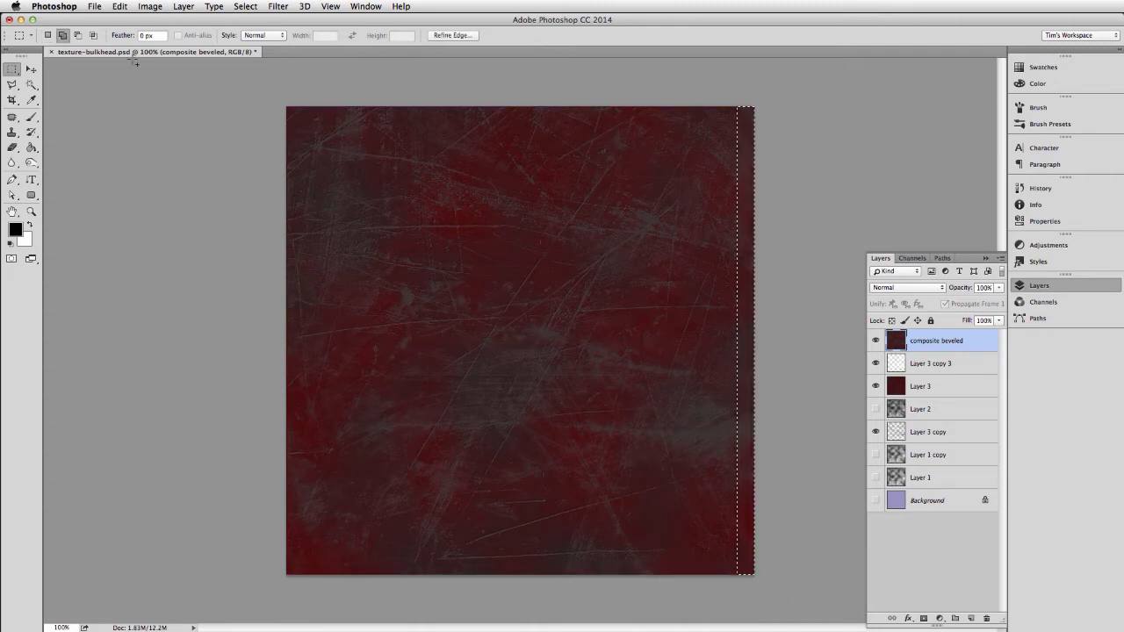
pyautogui.moveTo(284, 103); pyautogui.dragTo(306, 580)
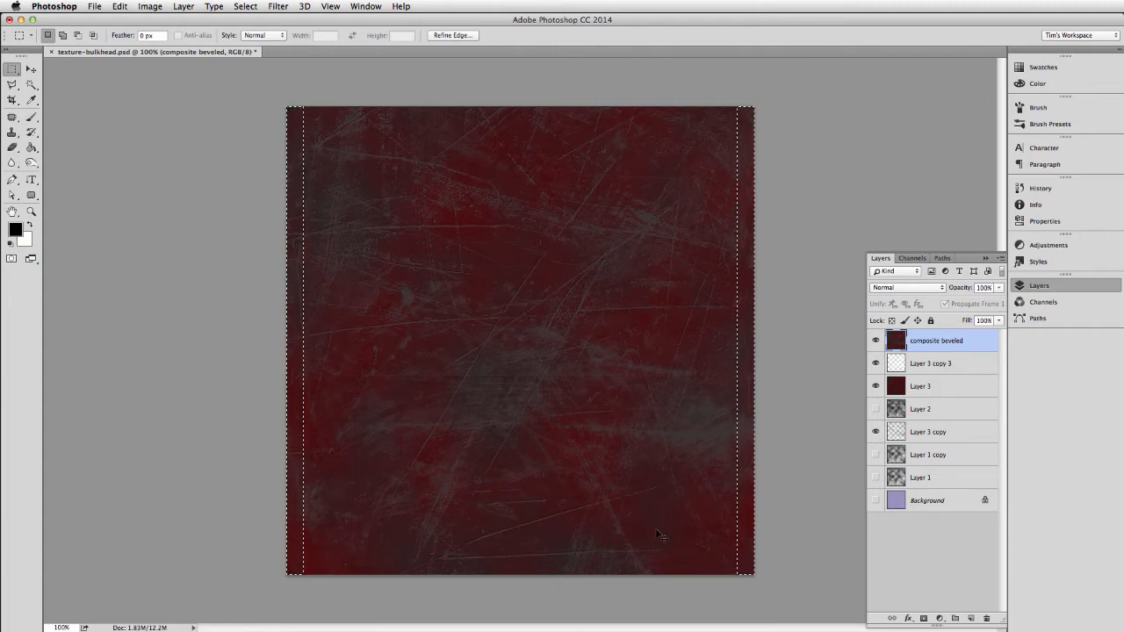
pyautogui.press('super+j')
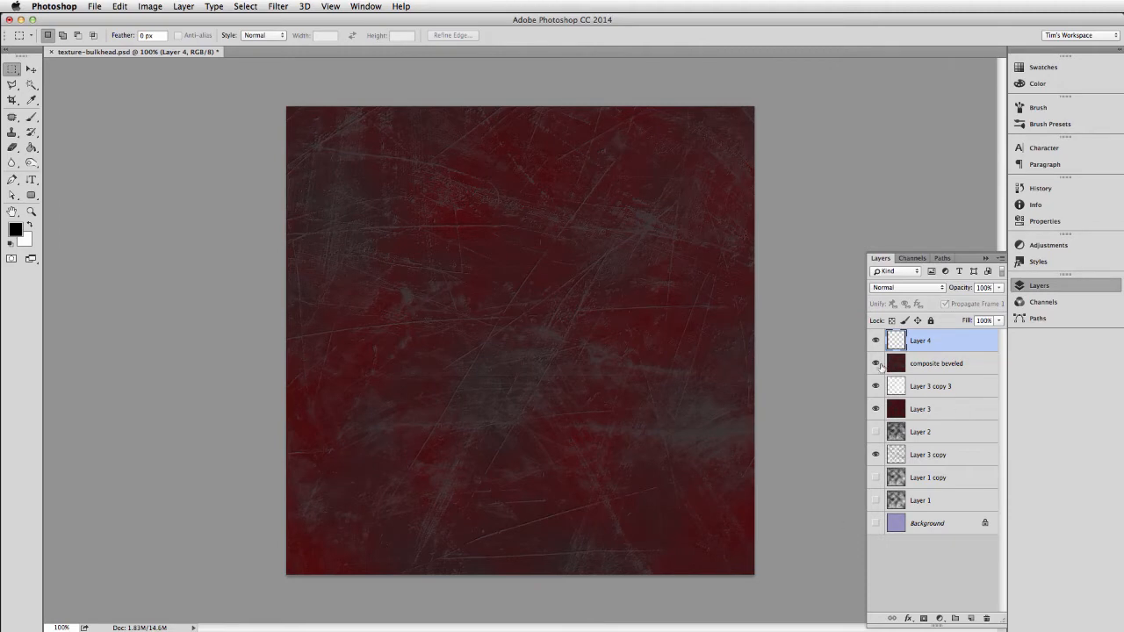
pyautogui.moveTo(876, 363); pyautogui.dragTo(874, 455)
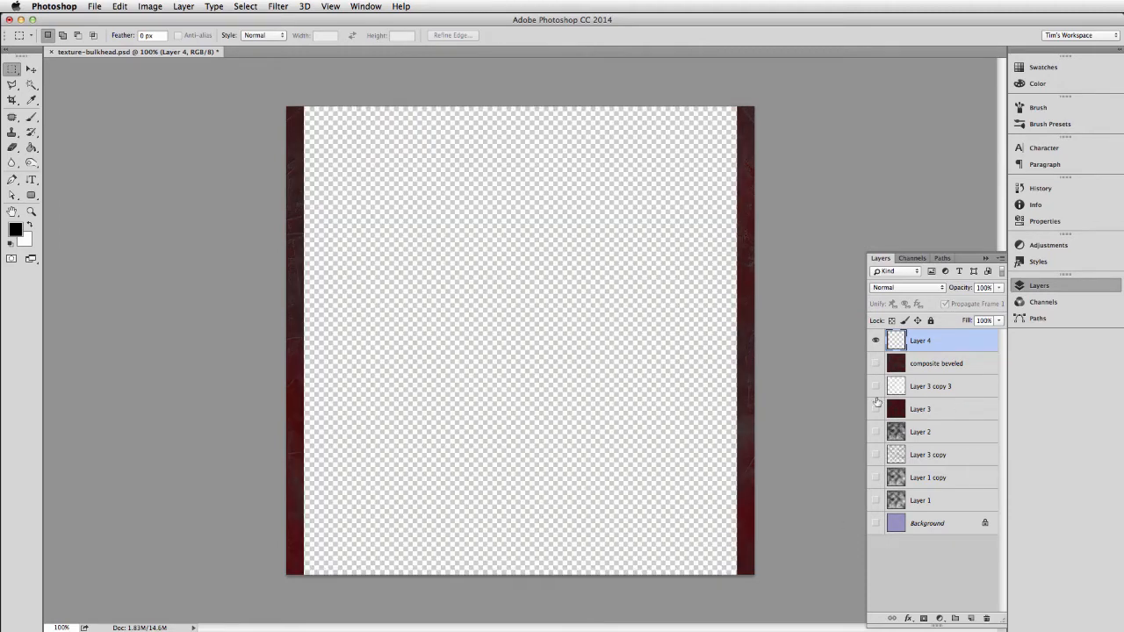
pyautogui.click(876, 364)
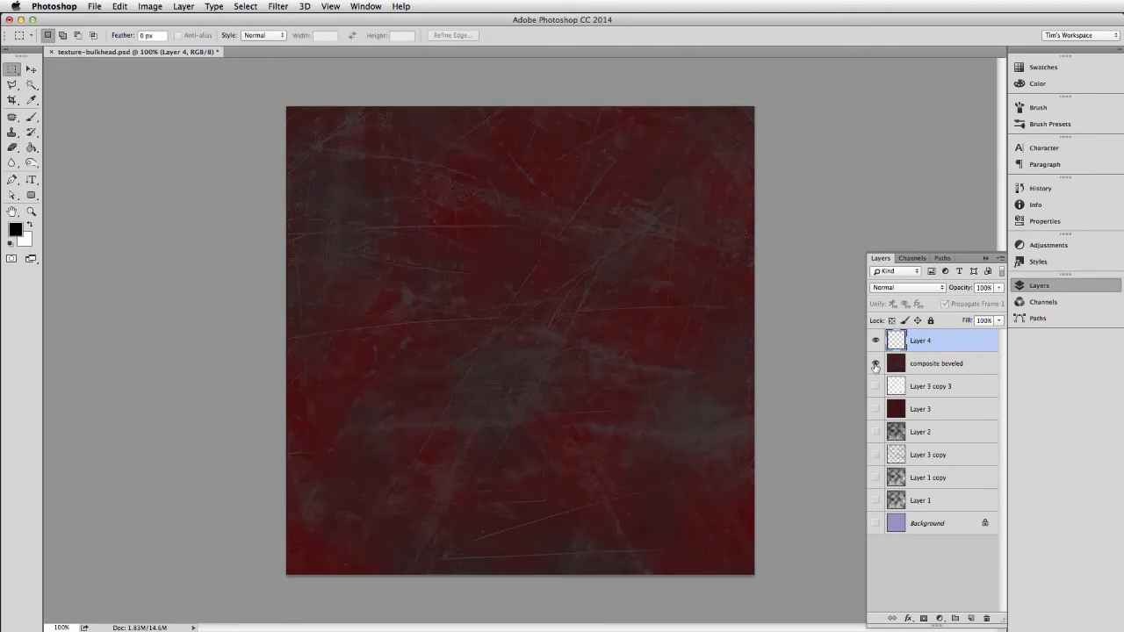
# Add an Outer Glow effect to the edge strip layer and set the glow colour to black.
pyautogui.click(909, 621)
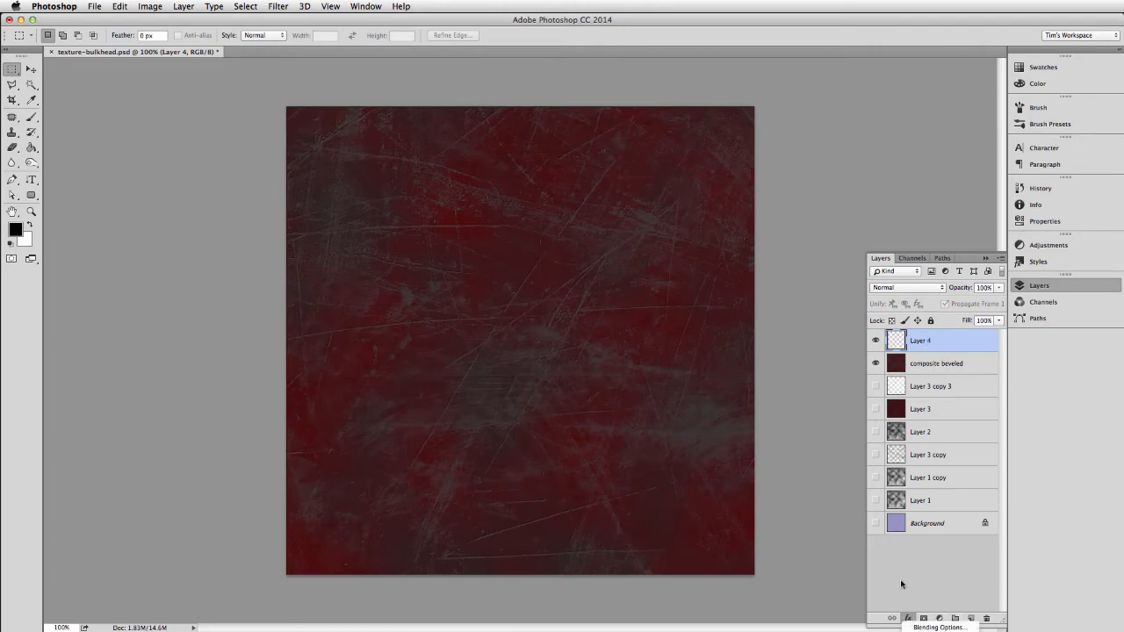
pyautogui.click(904, 585)
pyautogui.moveTo(925, 626); pyautogui.dragTo(925, 590)
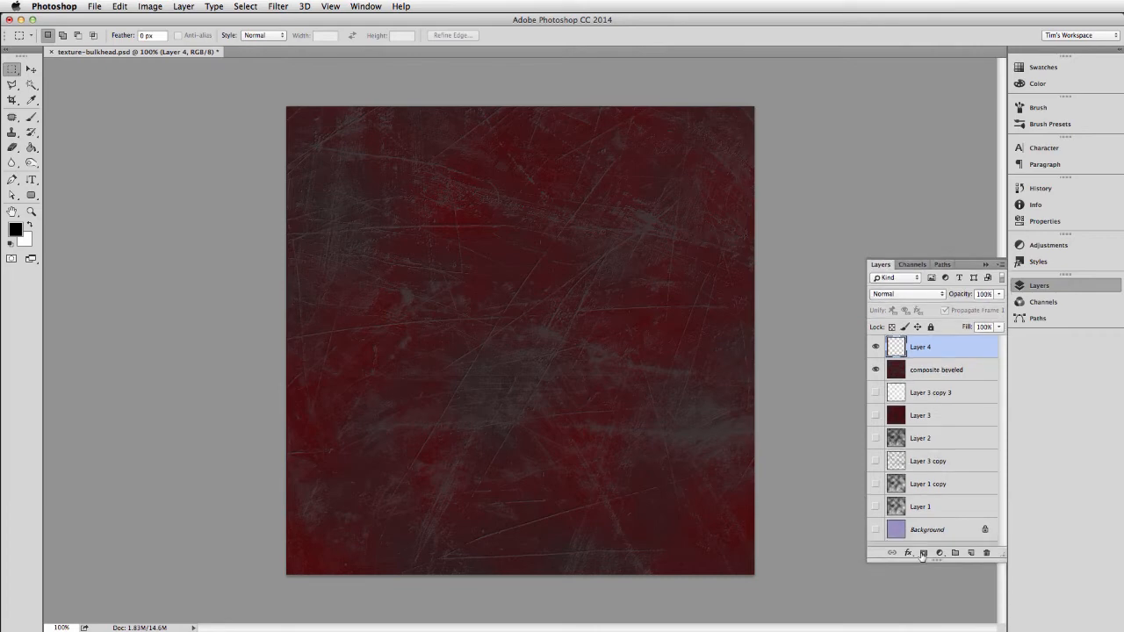
pyautogui.click(908, 565)
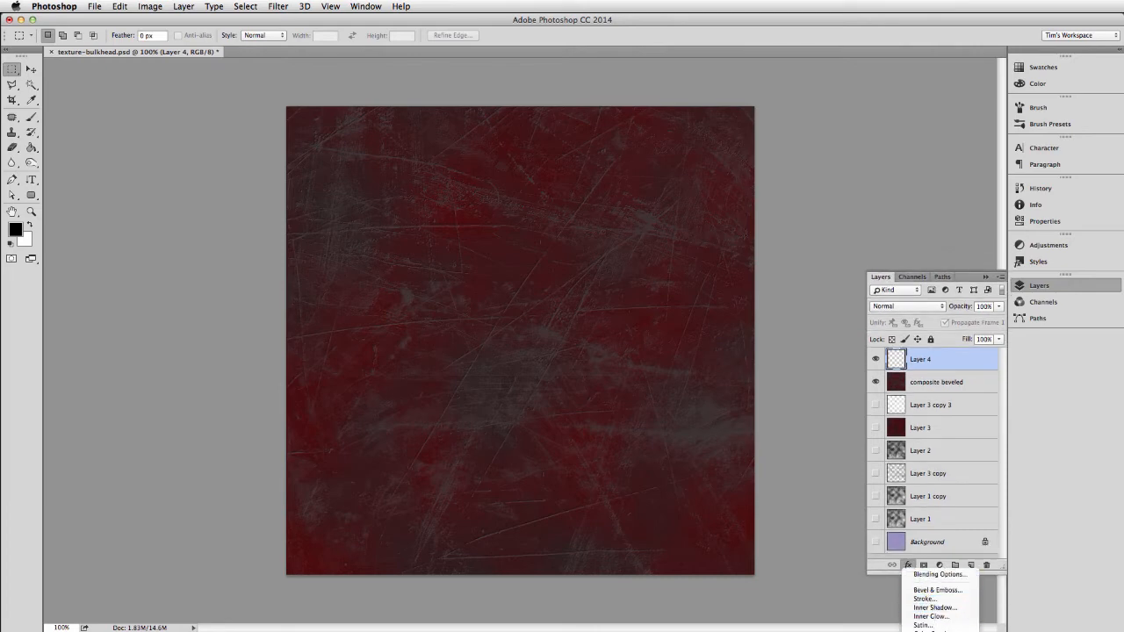
pyautogui.click(931, 631)
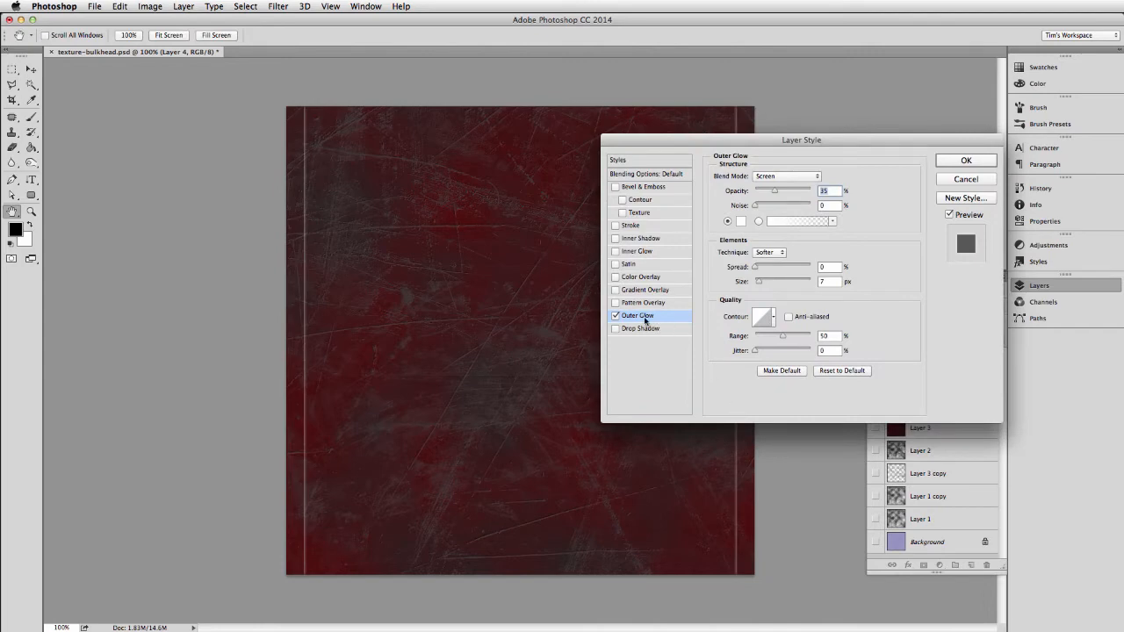
pyautogui.click(741, 222)
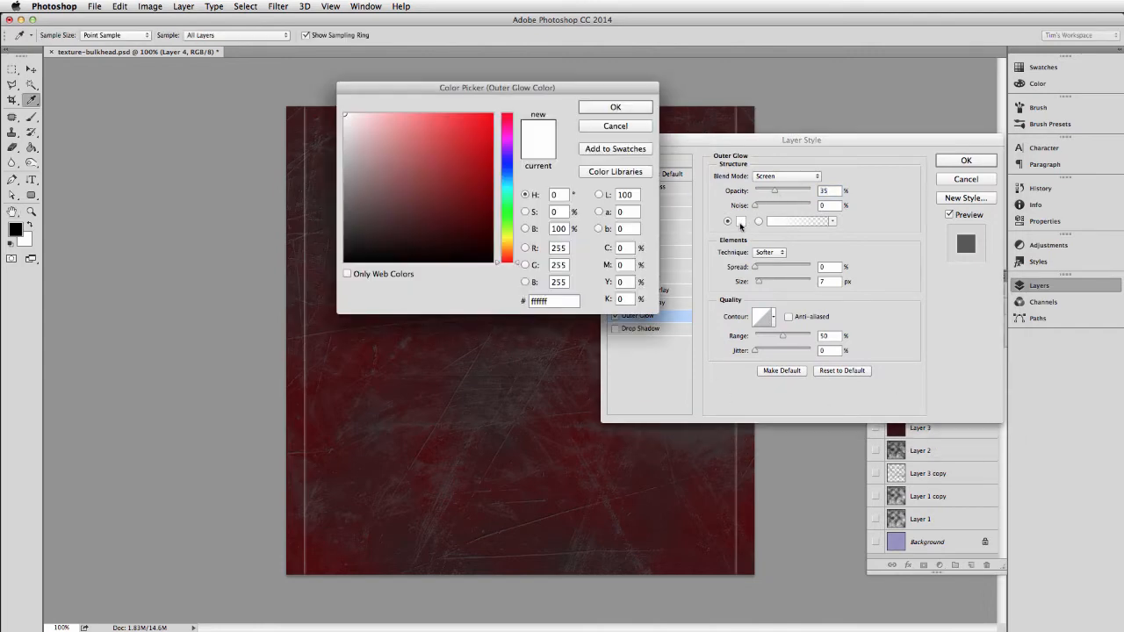
pyautogui.moveTo(419, 151); pyautogui.dragTo(536, 283)
pyautogui.click(615, 106)
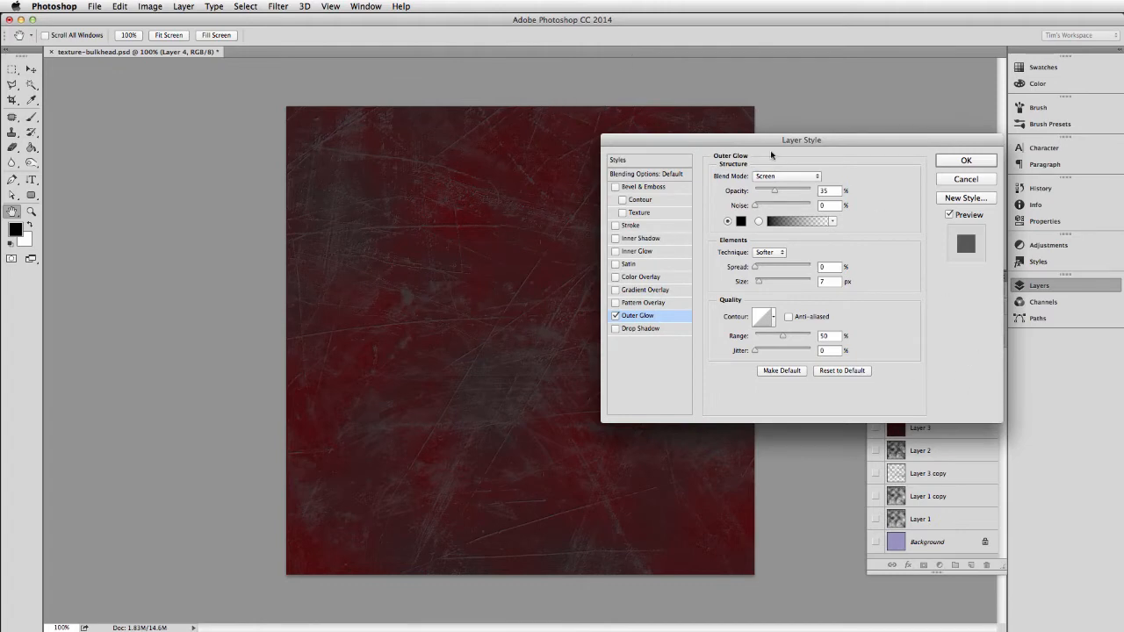
# Set the Outer Glow to Normal blend mode, 76% opacity, 9% spread and 13 px size, and apply the layer style.
pyautogui.click(777, 176)
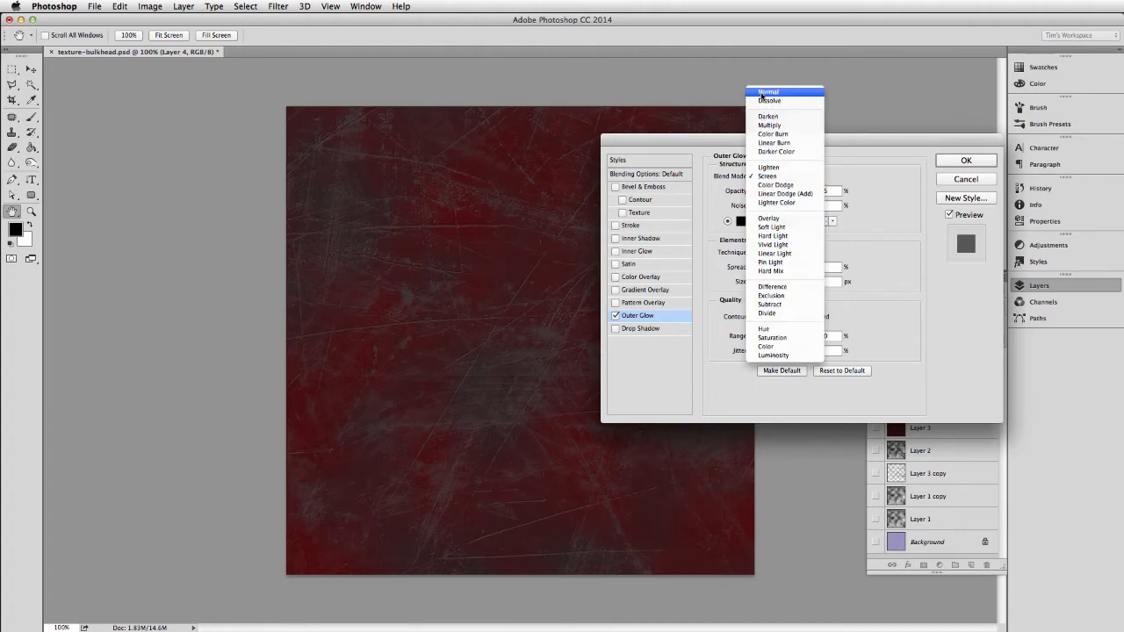
pyautogui.click(762, 94)
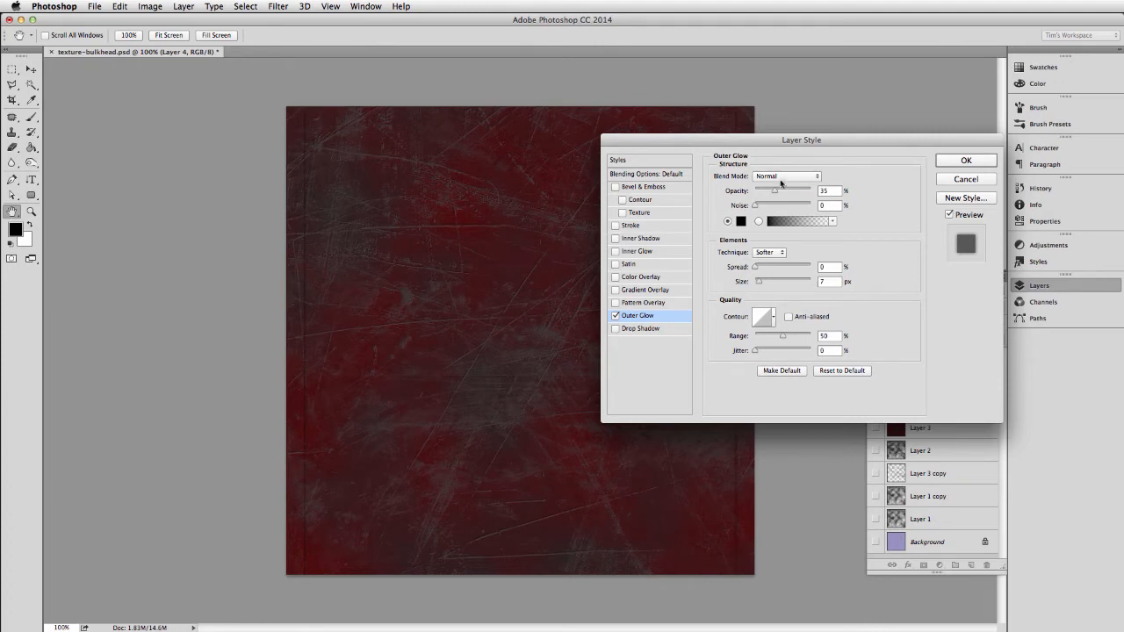
pyautogui.moveTo(775, 191); pyautogui.dragTo(799, 193)
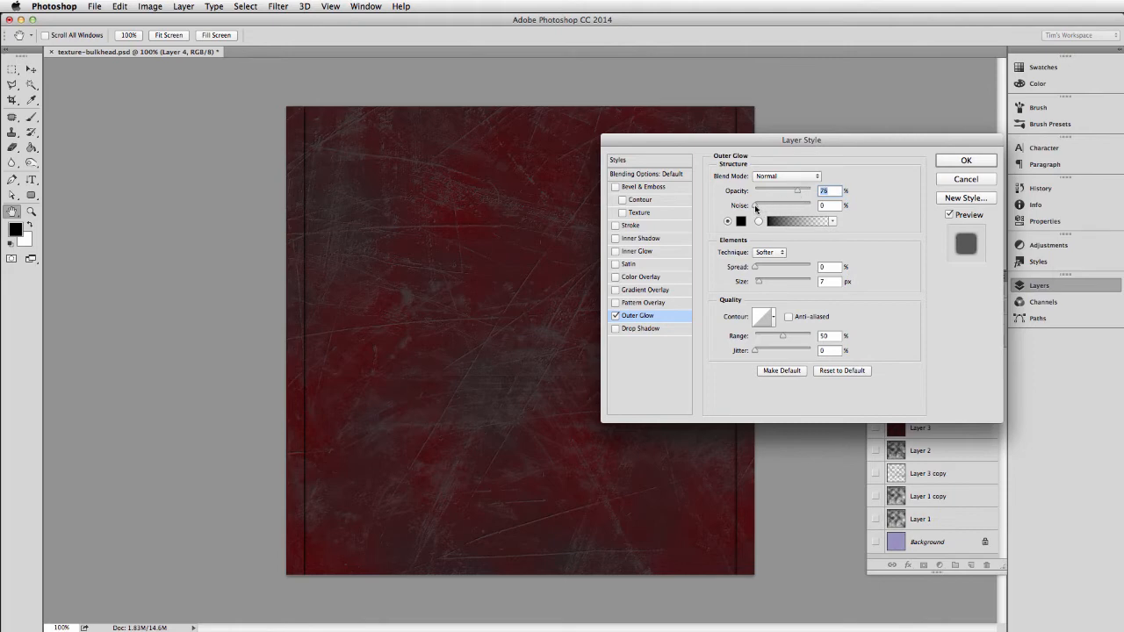
pyautogui.moveTo(754, 269); pyautogui.dragTo(761, 284)
pyautogui.click(759, 283)
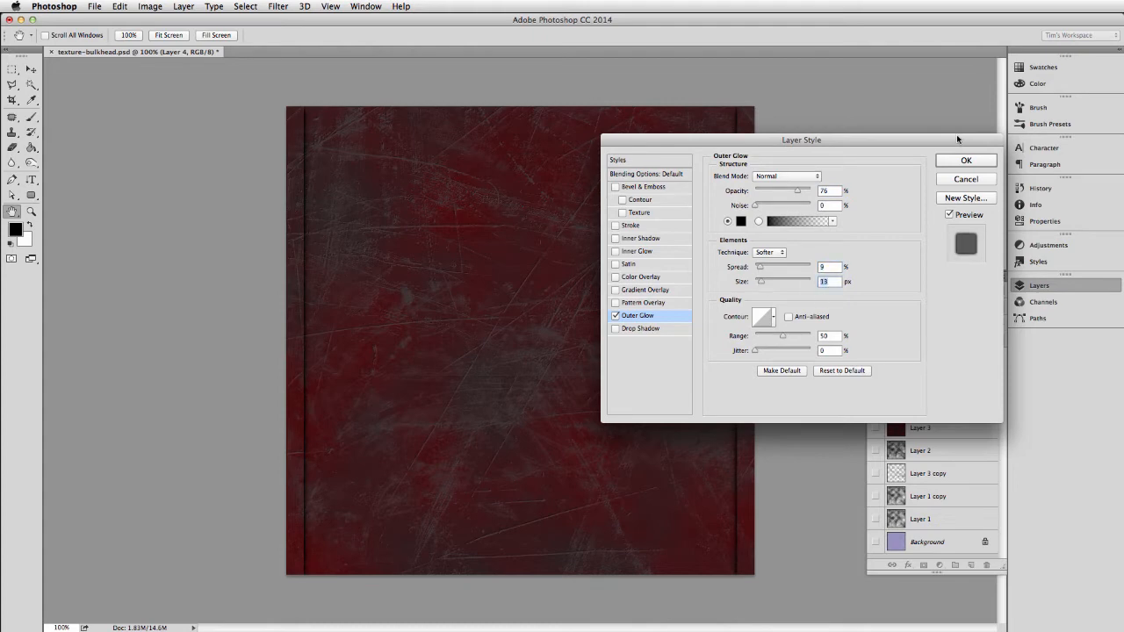
pyautogui.click(957, 162)
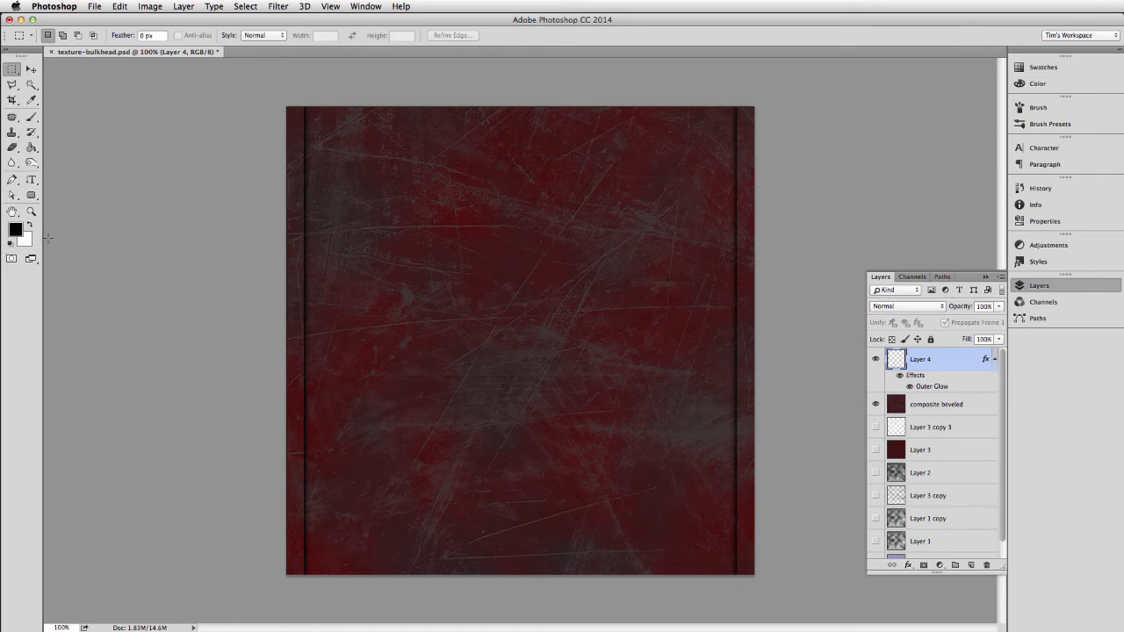
# On a new layer, select a small circle with the Elliptical Marquee in the texture's top-left corner, within the edge strip, and fill it with black.
pyautogui.click(13, 70)
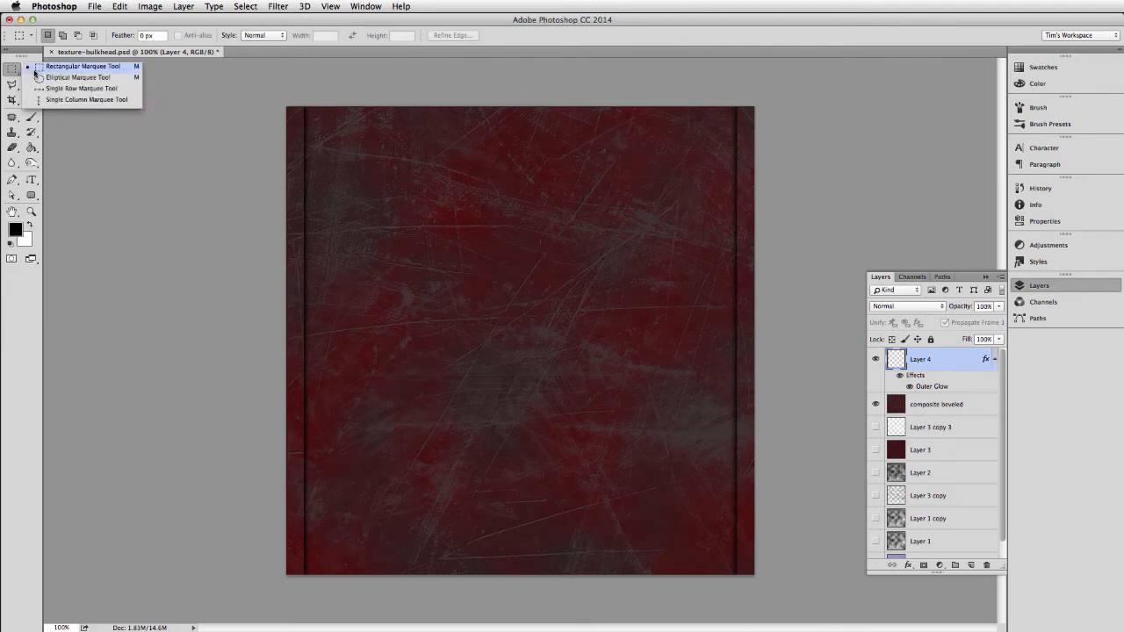
pyautogui.click(35, 70)
pyautogui.click(20, 73)
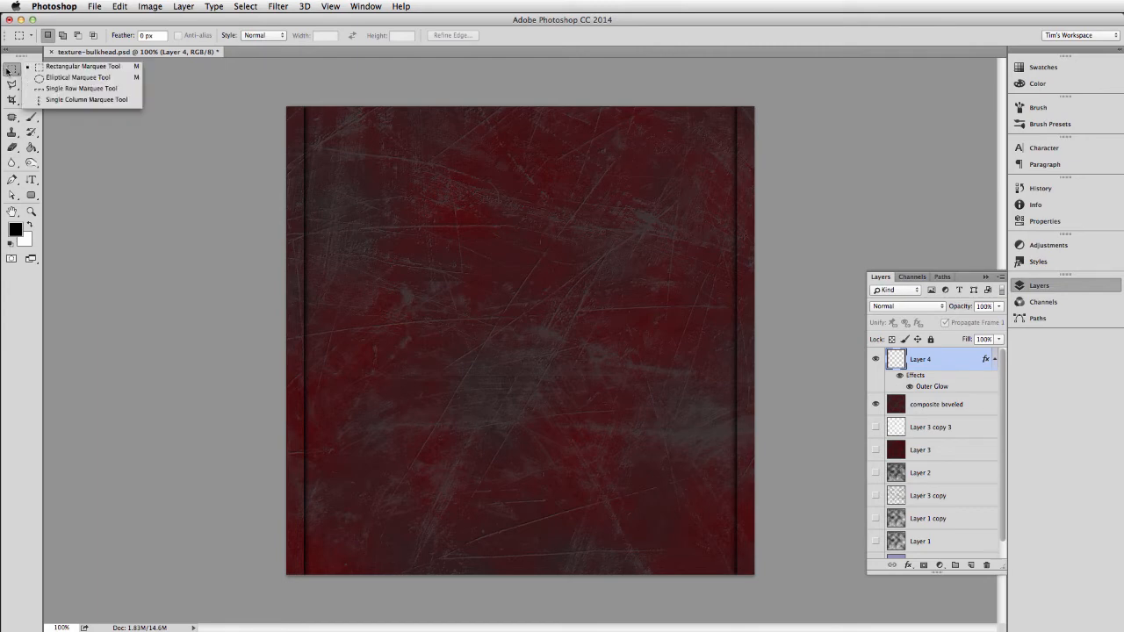
pyautogui.click(35, 79)
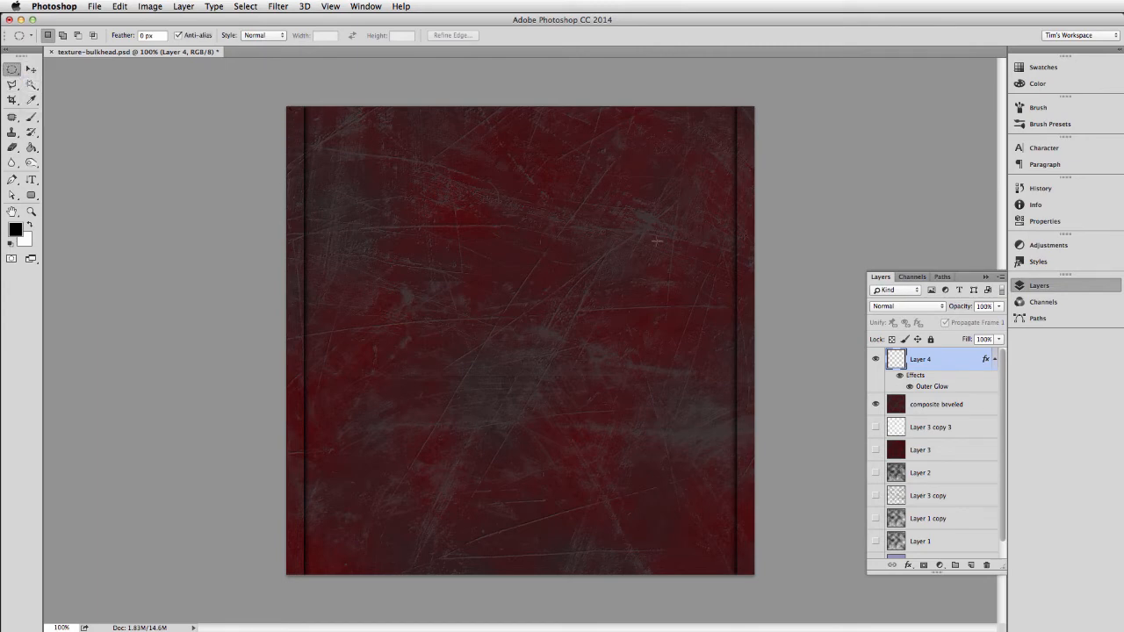
pyautogui.click(971, 565)
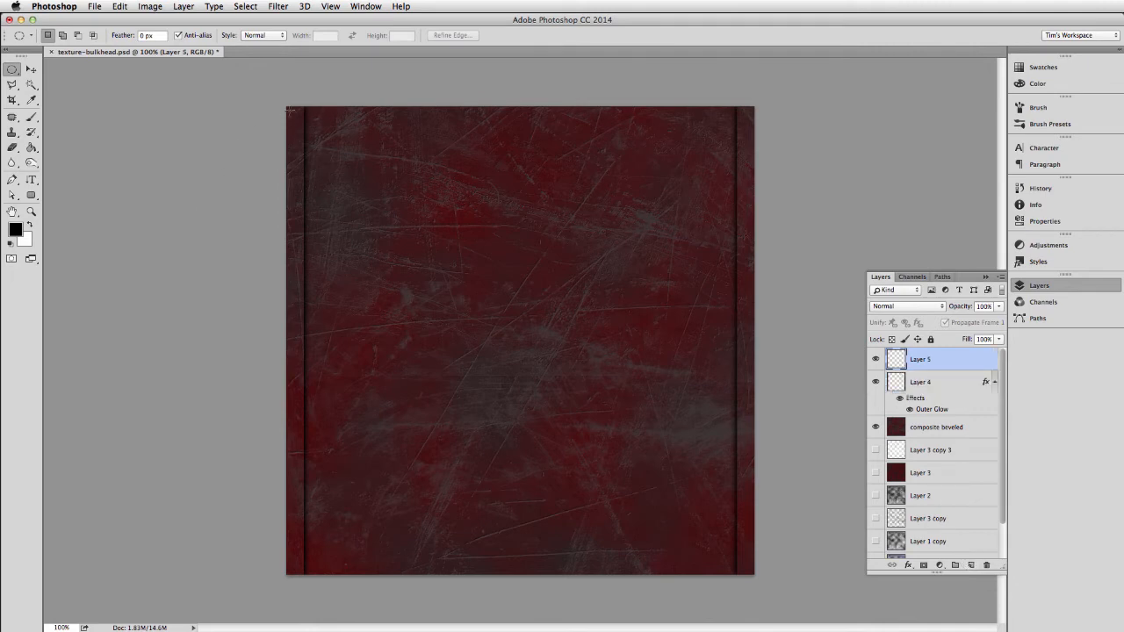
pyautogui.moveTo(289, 109); pyautogui.dragTo(299, 121)
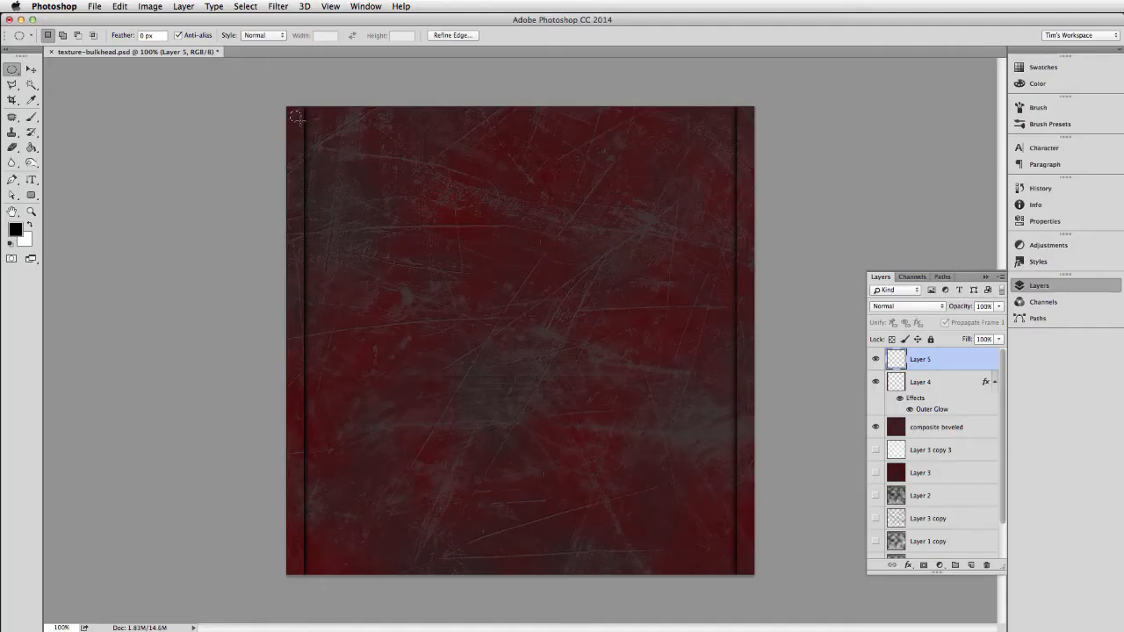
pyautogui.press('g')
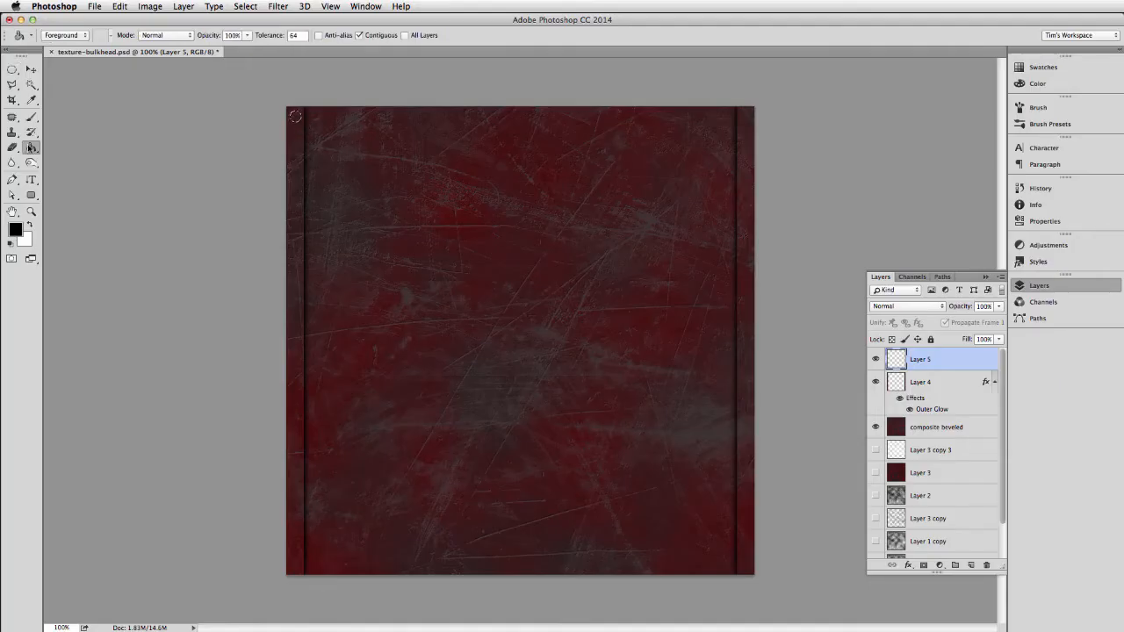
pyautogui.click(296, 119)
# Scale the black circle to 80% in width and height about its centre.
pyautogui.press('super+t')
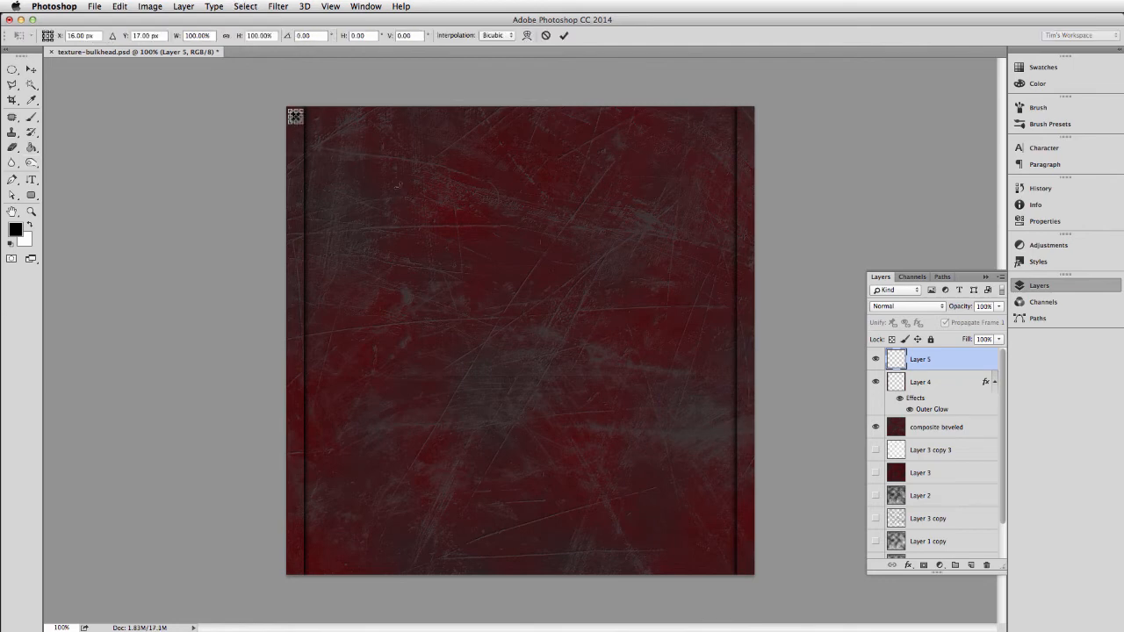
pyautogui.moveTo(288, 108); pyautogui.dragTo(293, 114)
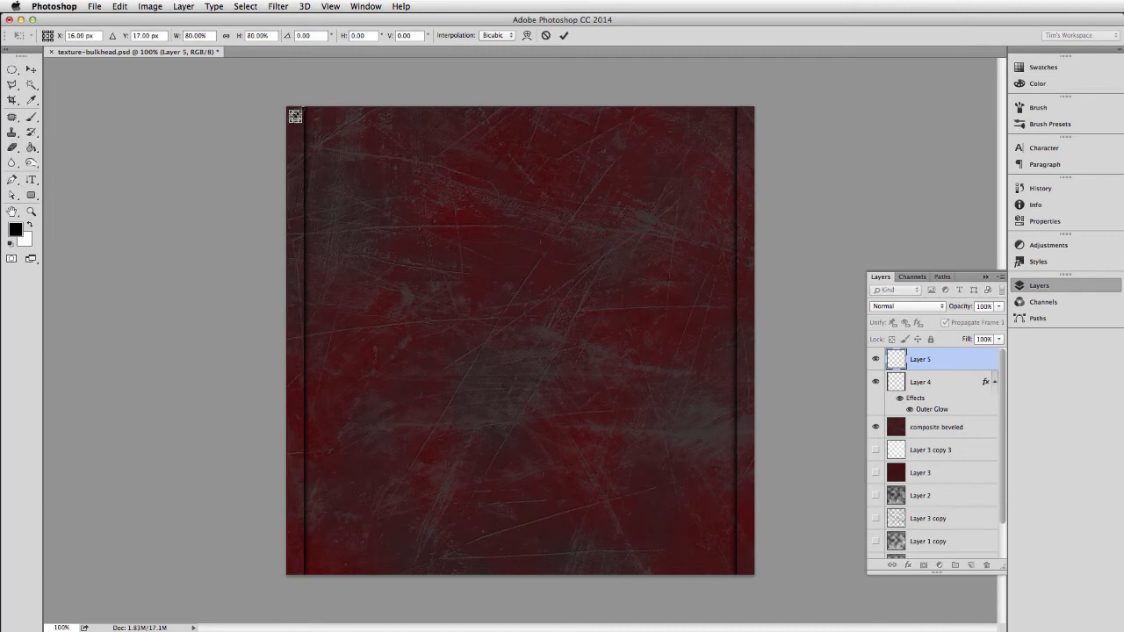
pyautogui.press('Return')
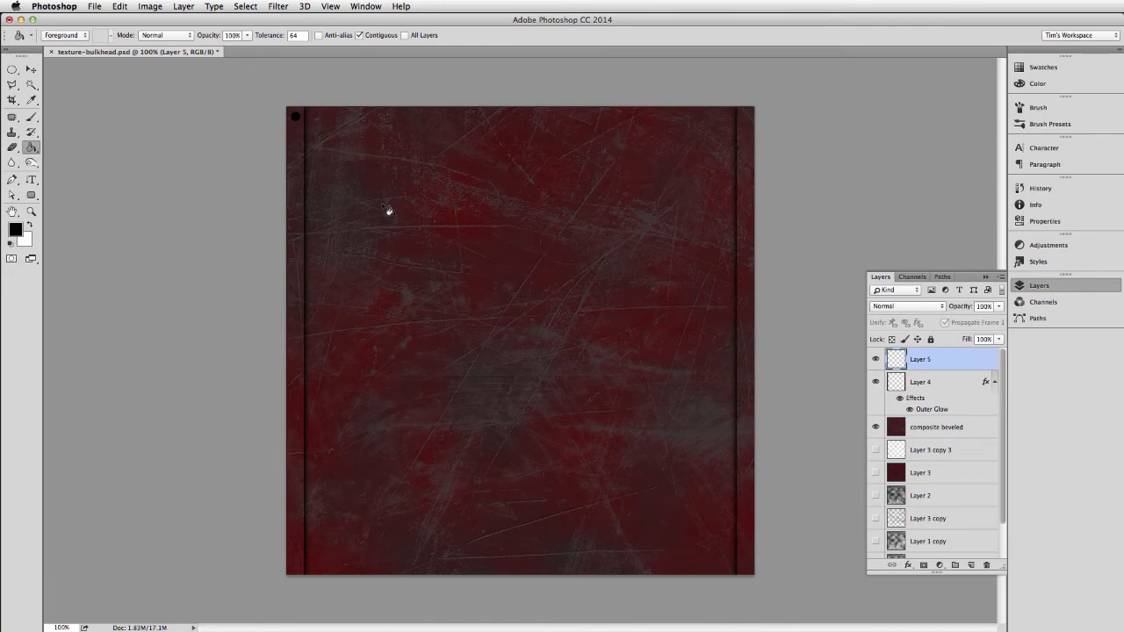
# Duplicate the black circle layer and move the copy straight across into the right edge strip at the texture's top-right corner.
pyautogui.press('super+equal')
pyautogui.press('super+equal')
pyautogui.press('super+equal')
pyautogui.moveTo(203, 145); pyautogui.dragTo(396, 367)
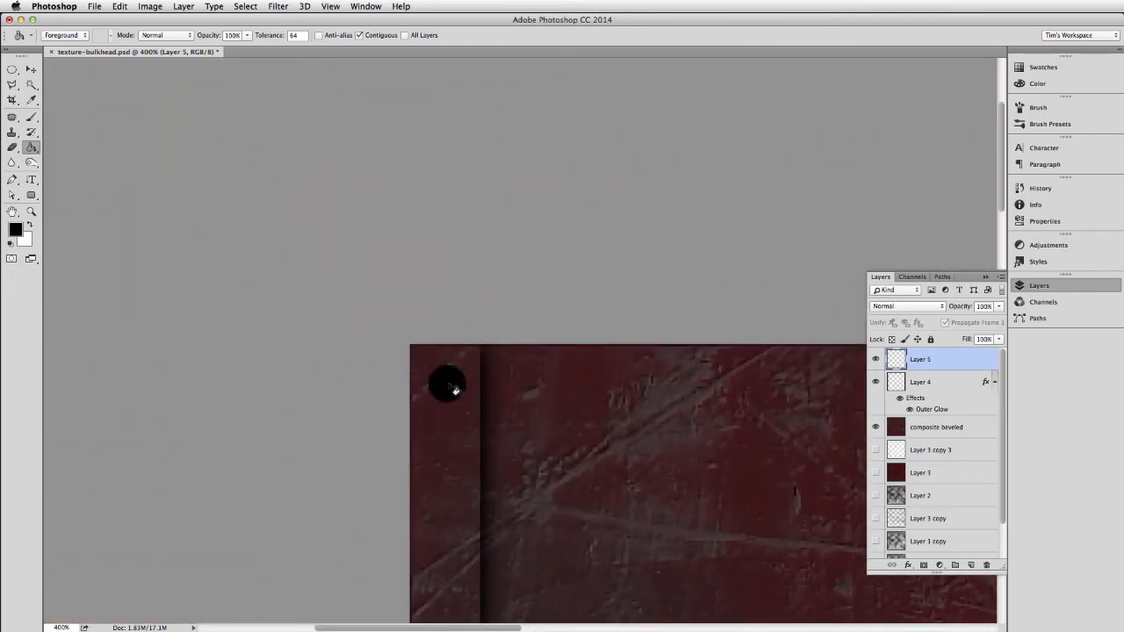
pyautogui.press('m')
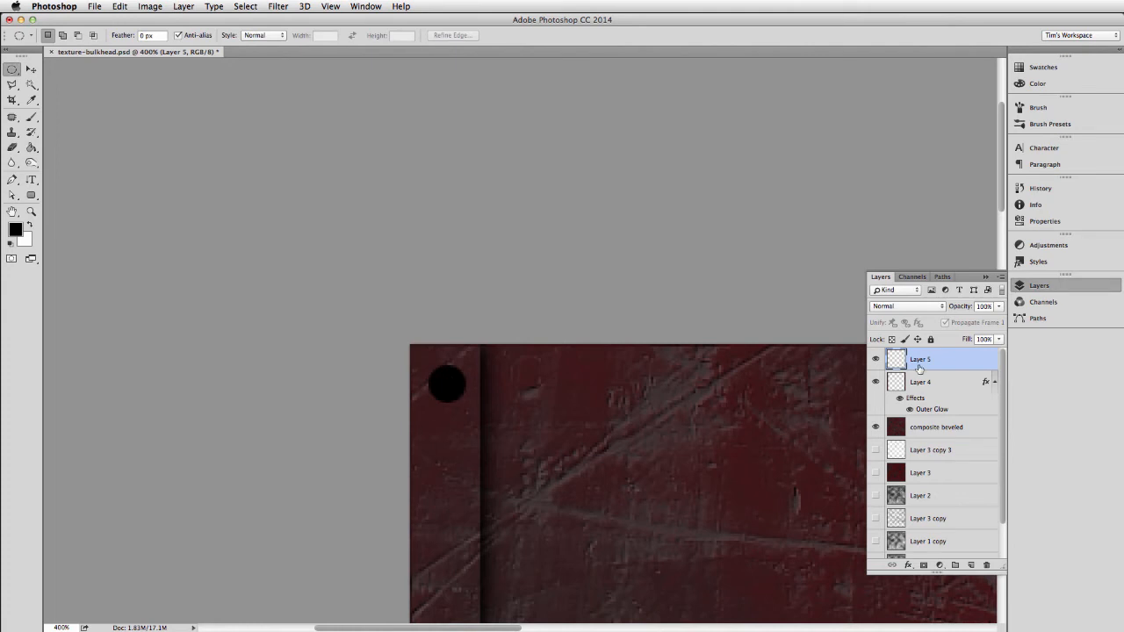
pyautogui.press('super+j')
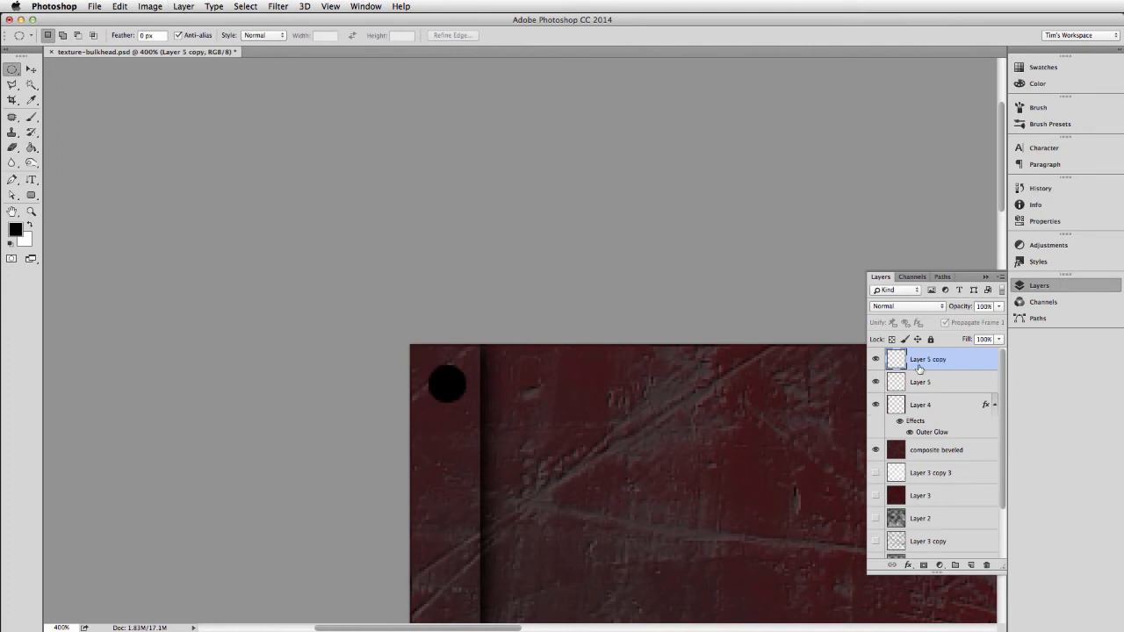
pyautogui.press('v')
pyautogui.moveTo(463, 436); pyautogui.dragTo(701, 436)
pyautogui.moveTo(782, 475); pyautogui.dragTo(333, 409)
pyautogui.moveTo(281, 380); pyautogui.dragTo(755, 380)
pyautogui.moveTo(791, 429); pyautogui.dragTo(285, 429)
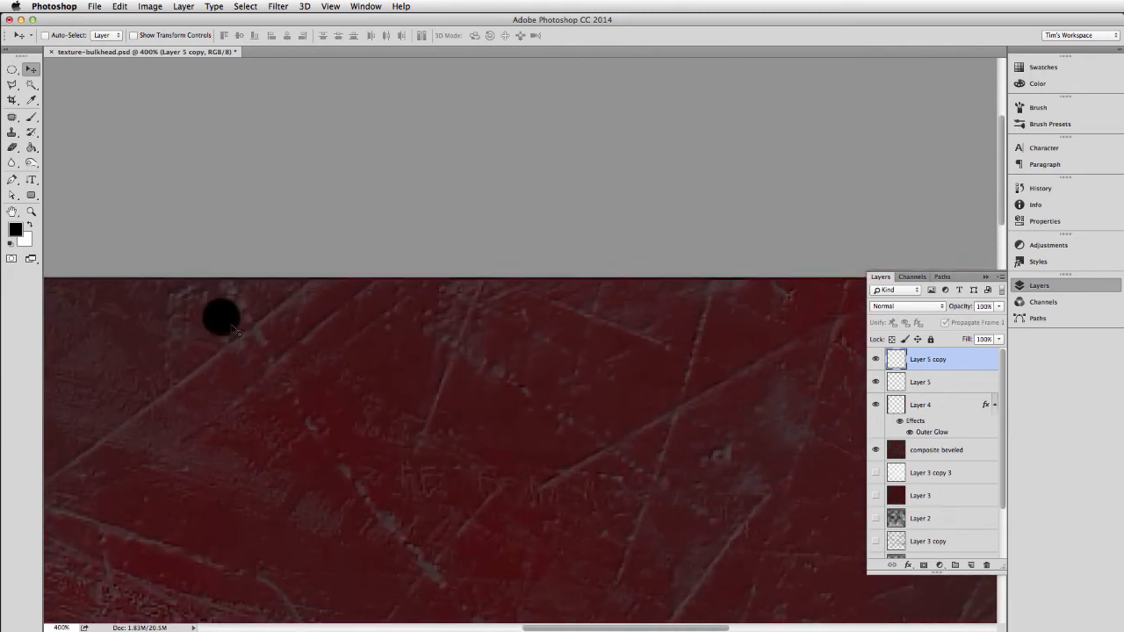
pyautogui.moveTo(246, 339); pyautogui.dragTo(738, 339)
pyautogui.moveTo(819, 438); pyautogui.dragTo(357, 439)
pyautogui.moveTo(347, 439); pyautogui.dragTo(615, 440)
pyautogui.moveTo(571, 407); pyautogui.dragTo(714, 403)
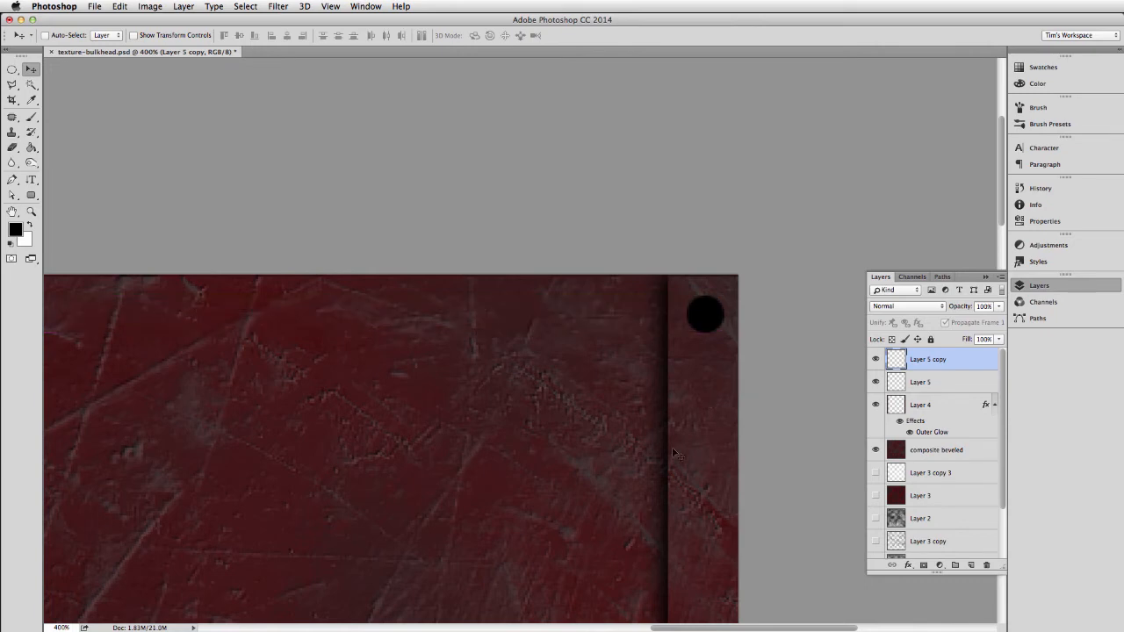
# Merge the left and right circle layers into a single layer.
pyautogui.press('super+minus')
pyautogui.press('super+minus')
pyautogui.press('super+minus')
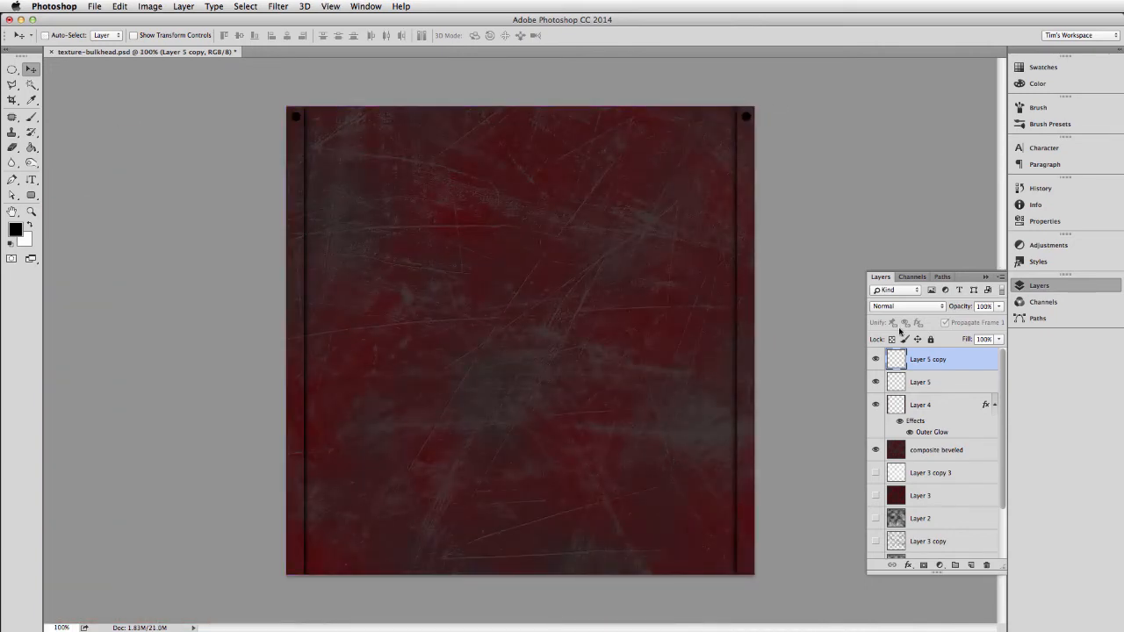
pyautogui.keyDown('shift'); pyautogui.click(915, 384); pyautogui.keyUp('shift')
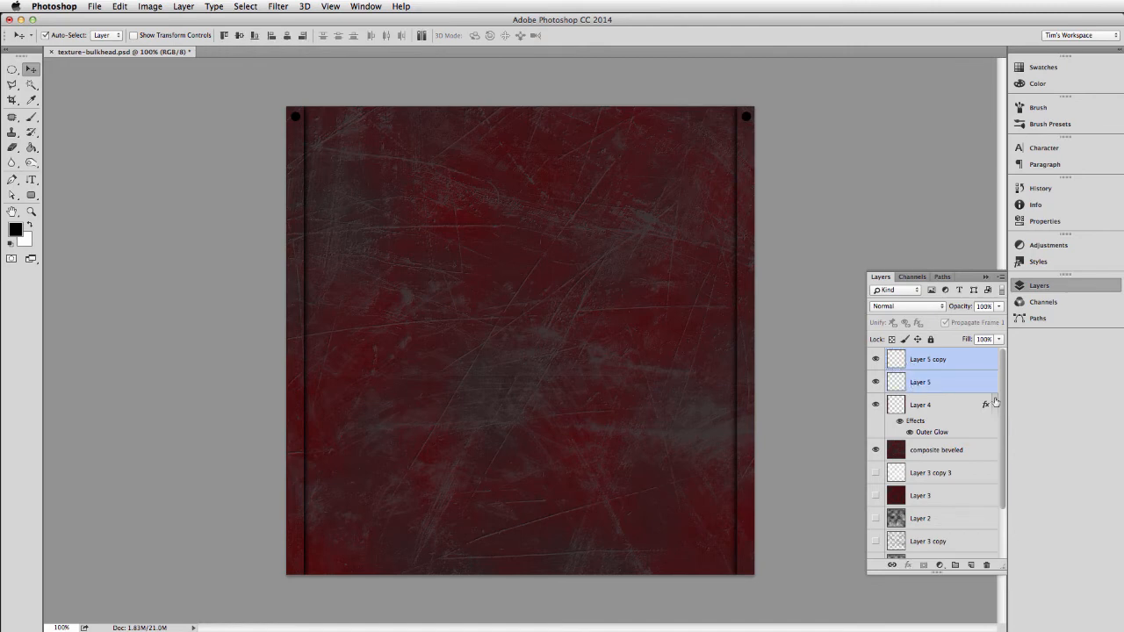
pyautogui.press('super+e')
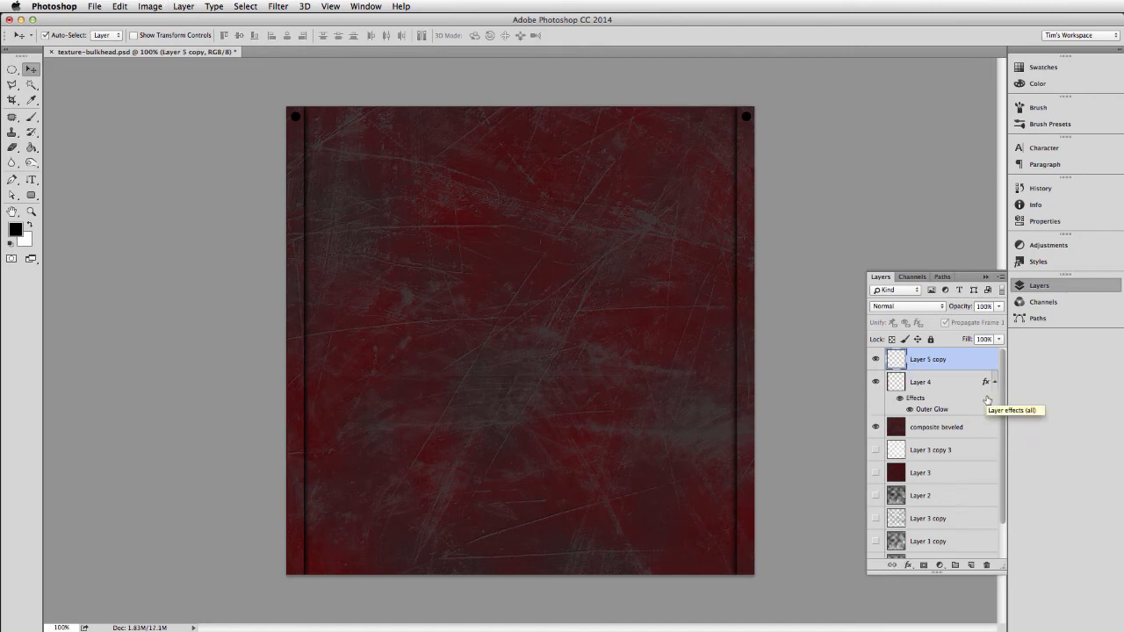
# Duplicate the circle pair, move the copy down to form a second row on both strips, and merge the two layers.
pyautogui.press('super+j')
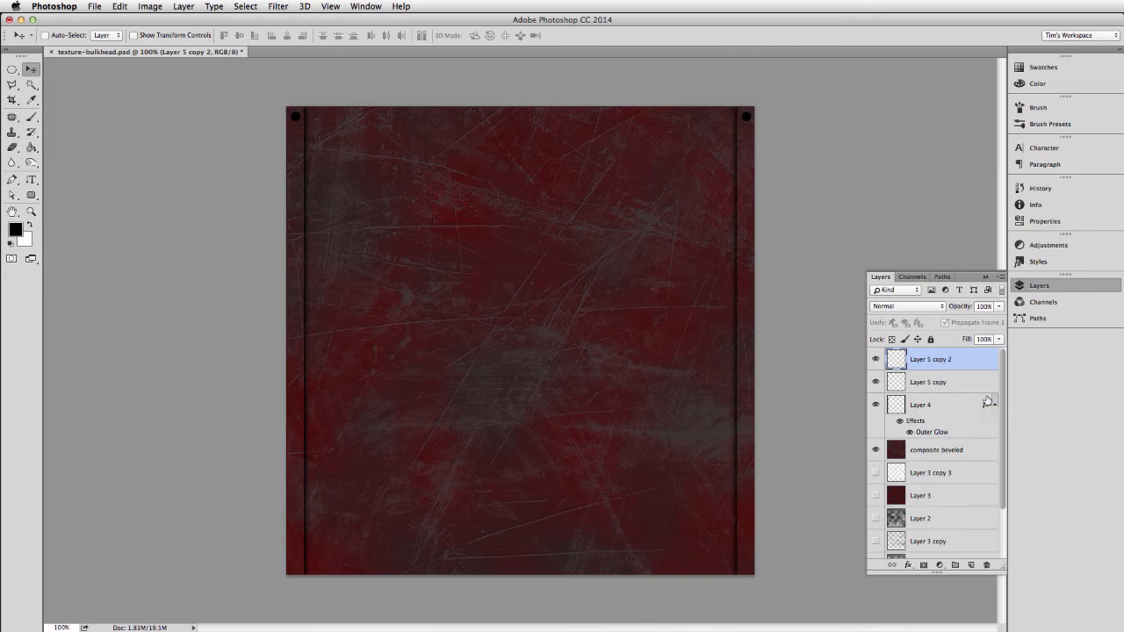
pyautogui.press('Down')
pyautogui.press('Down')
pyautogui.press('Down')
pyautogui.press('Down')
pyautogui.press('Down')
pyautogui.press('Down')
pyautogui.press('Down')
pyautogui.press('Down')
pyautogui.press('Down')
pyautogui.press('Down')
pyautogui.press('Down')
pyautogui.press('Down')
pyautogui.press('Down')
pyautogui.press('Down')
pyautogui.press('Down')
pyautogui.press('Down')
pyautogui.press('Down')
pyautogui.press('Down')
pyautogui.press('Down')
pyautogui.press('Down')
pyautogui.press('Down')
pyautogui.press('Down')
pyautogui.press('Down')
pyautogui.press('Down')
pyautogui.press('Down')
pyautogui.press('Down')
pyautogui.press('Down')
pyautogui.press('Up')
pyautogui.press('Up')
pyautogui.press('Up')
pyautogui.press('Up')
pyautogui.press('Up')
pyautogui.press('Up')
pyautogui.press('Up')
pyautogui.keyDown('shift'); pyautogui.click(937, 384); pyautogui.keyUp('shift')
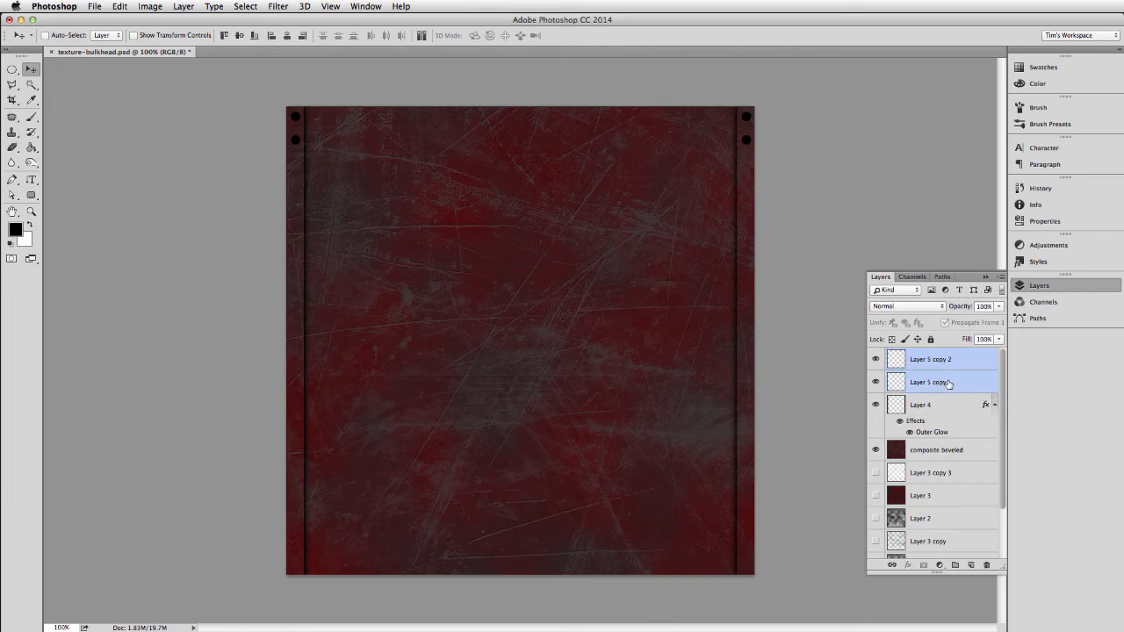
pyautogui.press('super+e')
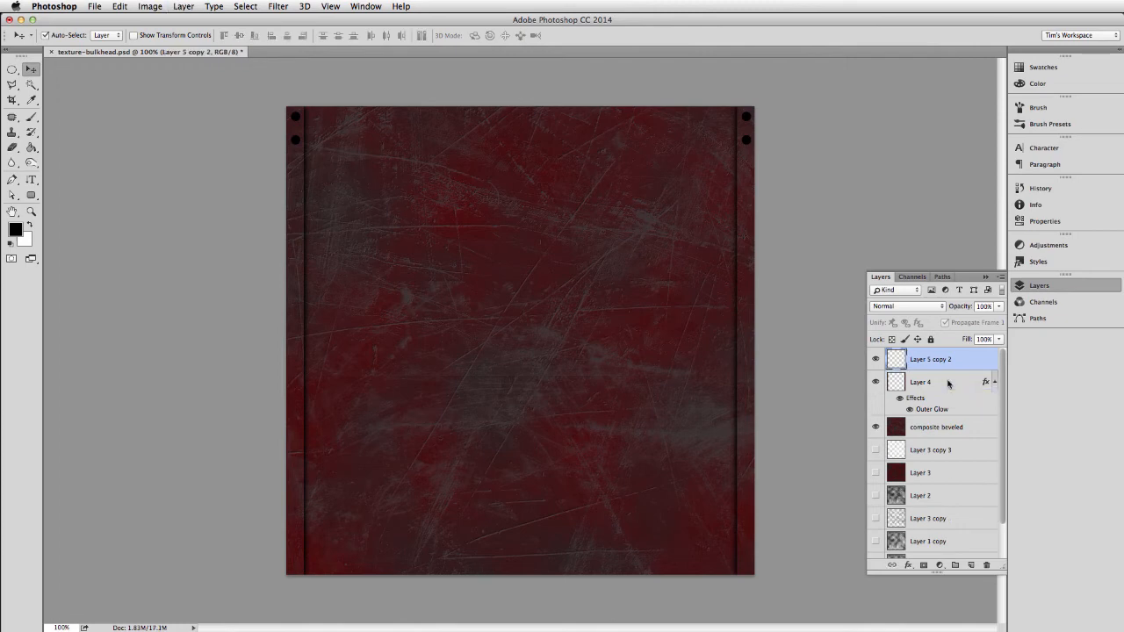
# Duplicate the two-row circle layer, move the copy down as evenly spaced rows three and four, and merge the two layers.
pyautogui.press('super+j')
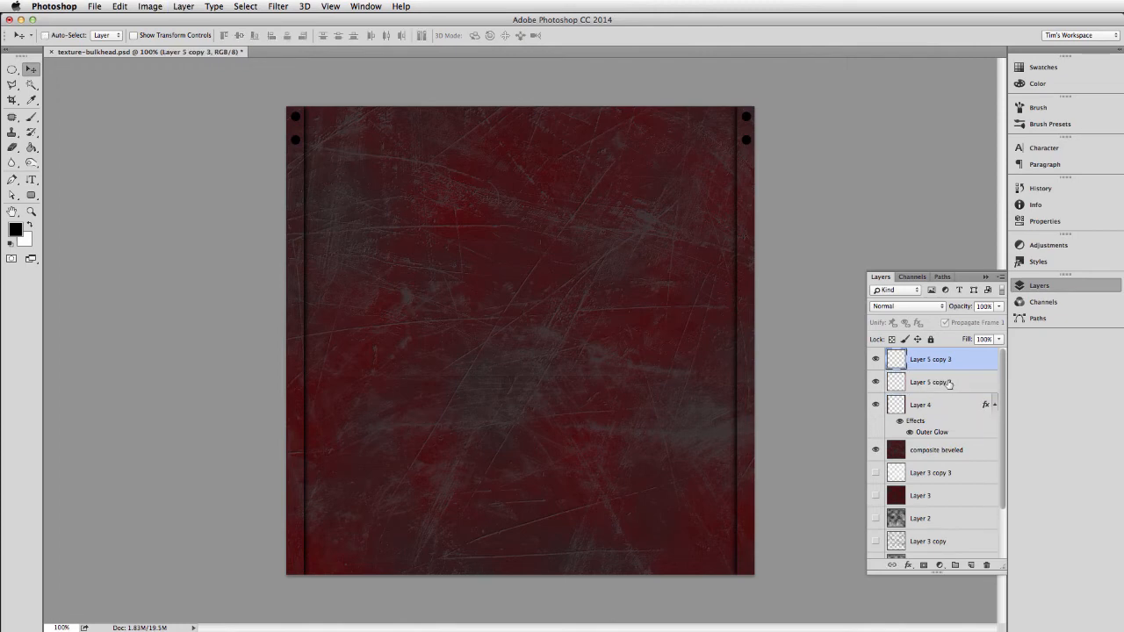
pyautogui.hotkey('shift', 'Down')
pyautogui.hotkey('shift', 'Down')
pyautogui.hotkey('shift', 'Down')
pyautogui.press('Up')
pyautogui.press('Up')
pyautogui.press('Up')
pyautogui.press('Up')
pyautogui.press('Up')
pyautogui.press('Up')
pyautogui.hotkey('shift', 'Down')
pyautogui.hotkey('shift', 'Down')
pyautogui.press('Down')
pyautogui.press('Down')
pyautogui.press('Down')
pyautogui.press('Down')
pyautogui.press('Down')
pyautogui.press('Down')
pyautogui.keyDown('shift'); pyautogui.click(948, 383); pyautogui.keyUp('shift')
pyautogui.press('super+e')
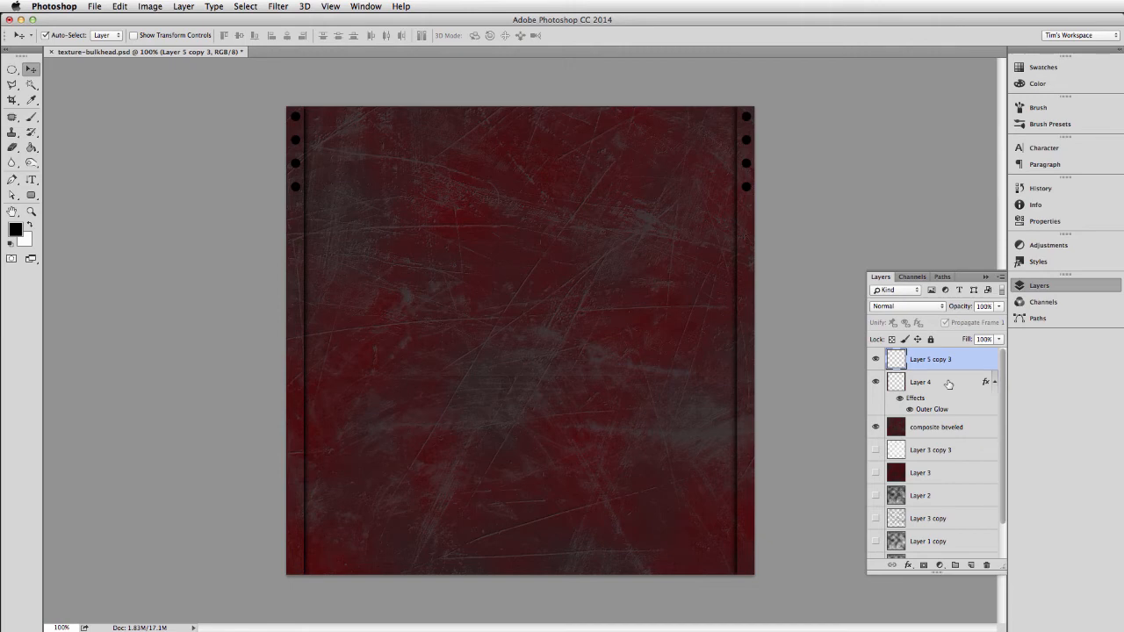
# Duplicate the four-row circle layer, move the copy down to continue the spacing to eight rows, and merge the two layers.
pyautogui.press('super+j')
pyautogui.hotkey('shift', 'Down')
pyautogui.hotkey('shift', 'Down')
pyautogui.hotkey('shift', 'Down')
pyautogui.hotkey('shift', 'Down')
pyautogui.hotkey('shift', 'Down')
pyautogui.hotkey('shift', 'Down')
pyautogui.hotkey('shift', 'Down')
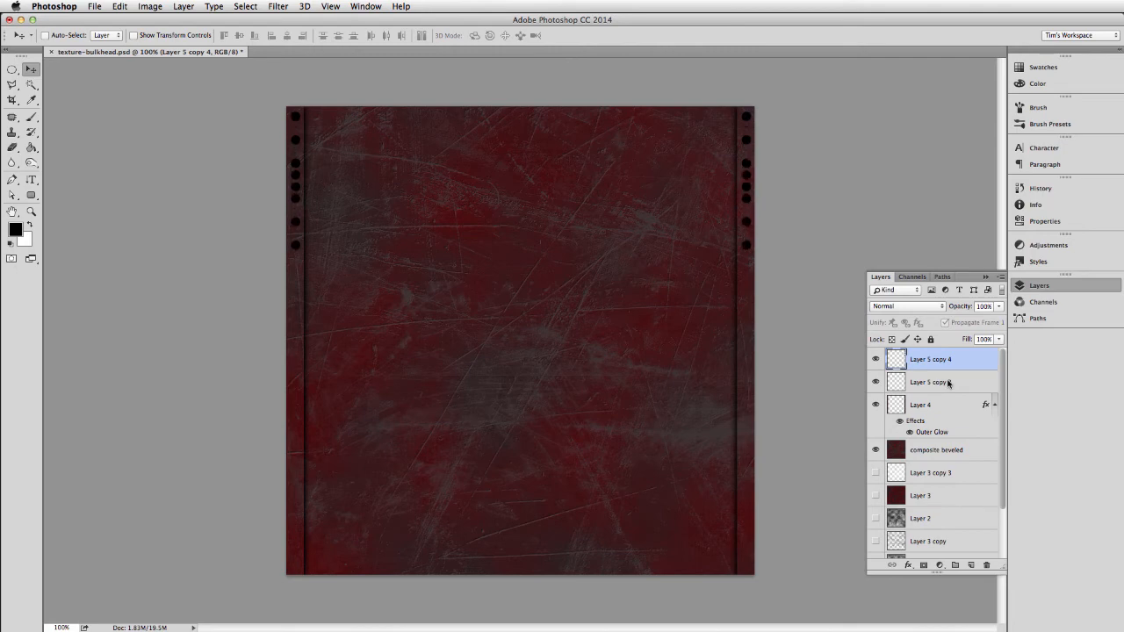
pyautogui.hotkey('shift', 'Down')
pyautogui.hotkey('shift', 'Down')
pyautogui.hotkey('shift', 'Down')
pyautogui.hotkey('shift', 'Down')
pyautogui.press('super+e')
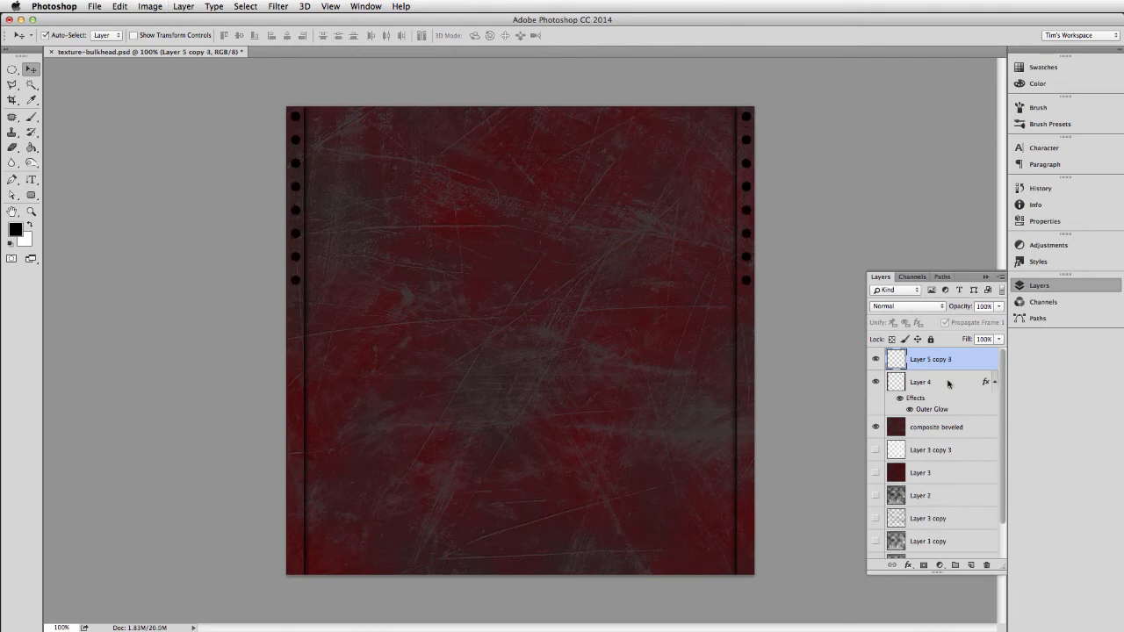
# Duplicate the eight-row circle layer and move the copy down so the evenly spaced columns continue to sixteen rows.
pyautogui.press('super+j')
pyautogui.hotkey('shift', 'Down')
pyautogui.hotkey('shift', 'Down')
pyautogui.hotkey('shift', 'Down')
pyautogui.hotkey('shift', 'Down')
pyautogui.hotkey('shift', 'Down')
pyautogui.hotkey('shift', 'Down')
pyautogui.hotkey('shift', 'Down')
pyautogui.hotkey('shift', 'Down')
pyautogui.hotkey('shift', 'Down')
pyautogui.hotkey('shift', 'Down')
pyautogui.hotkey('shift', 'Down')
pyautogui.hotkey('shift', 'Down')
pyautogui.hotkey('shift', 'Down')
pyautogui.hotkey('shift', 'Down')
pyautogui.hotkey('shift', 'Down')
pyautogui.hotkey('shift', 'Down')
pyautogui.hotkey('shift', 'Down')
pyautogui.hotkey('shift', 'Down')
pyautogui.hotkey('shift', 'Down')
pyautogui.hotkey('shift', 'Down')
pyautogui.hotkey('shift', 'Down')
pyautogui.hotkey('shift', 'Down')
pyautogui.hotkey('shift', 'Down')
pyautogui.hotkey('shift', 'Down')
pyautogui.hotkey('shift', 'Down')
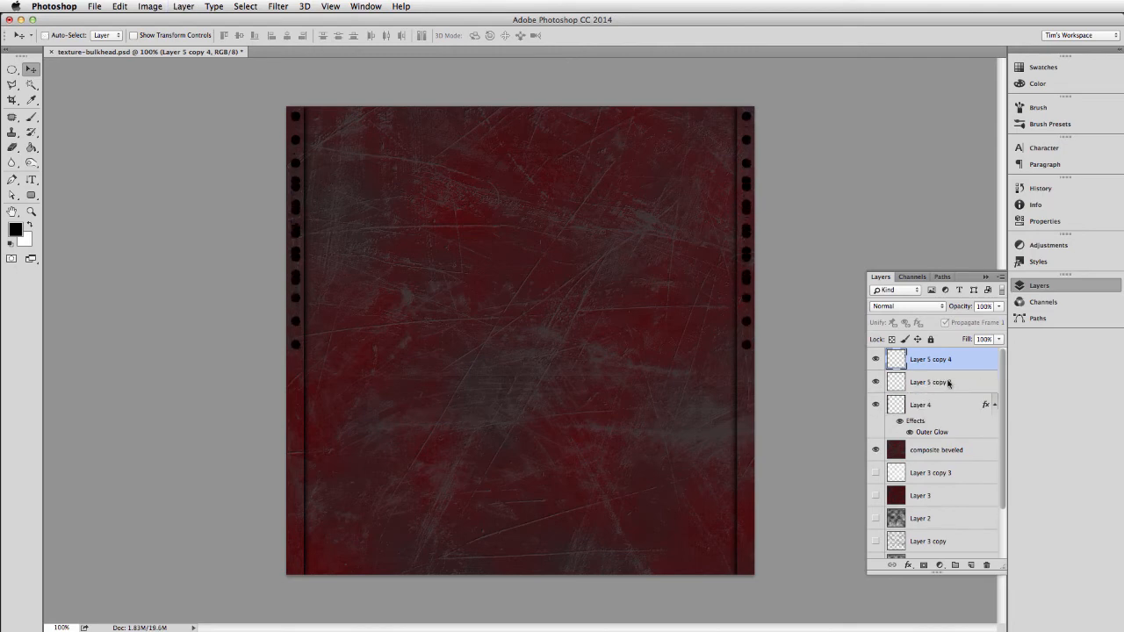
pyautogui.hotkey('shift', 'Down')
pyautogui.hotkey('shift', 'Down')
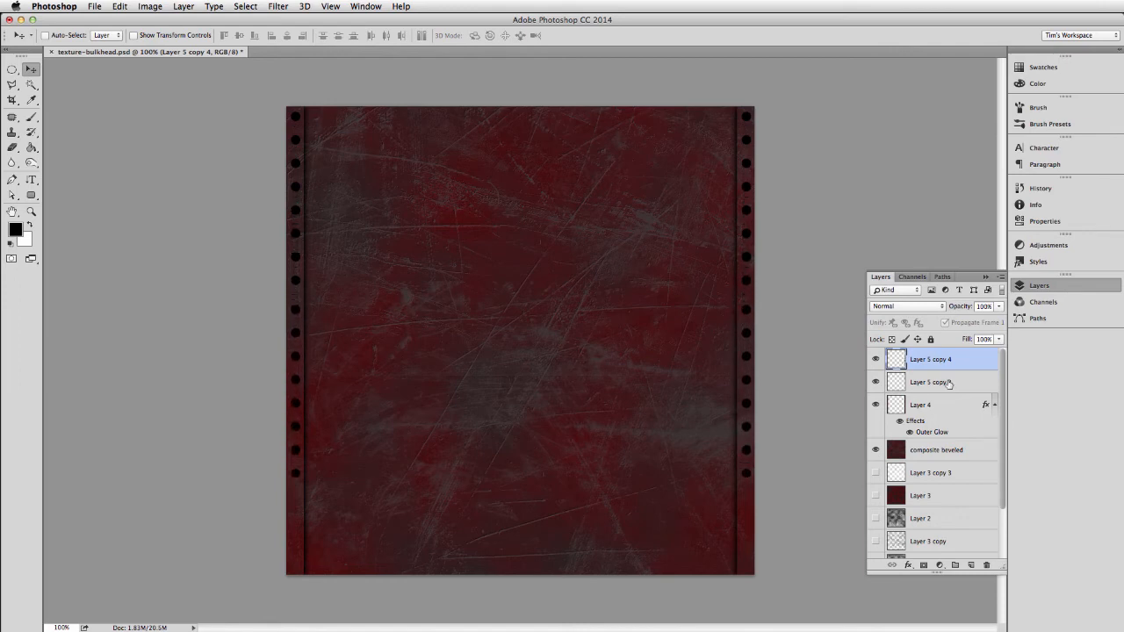
# Duplicate the circle rows again, move the copy down to fill both strips to the bottom edge, and merge all circle layers.
pyautogui.press('super+j')
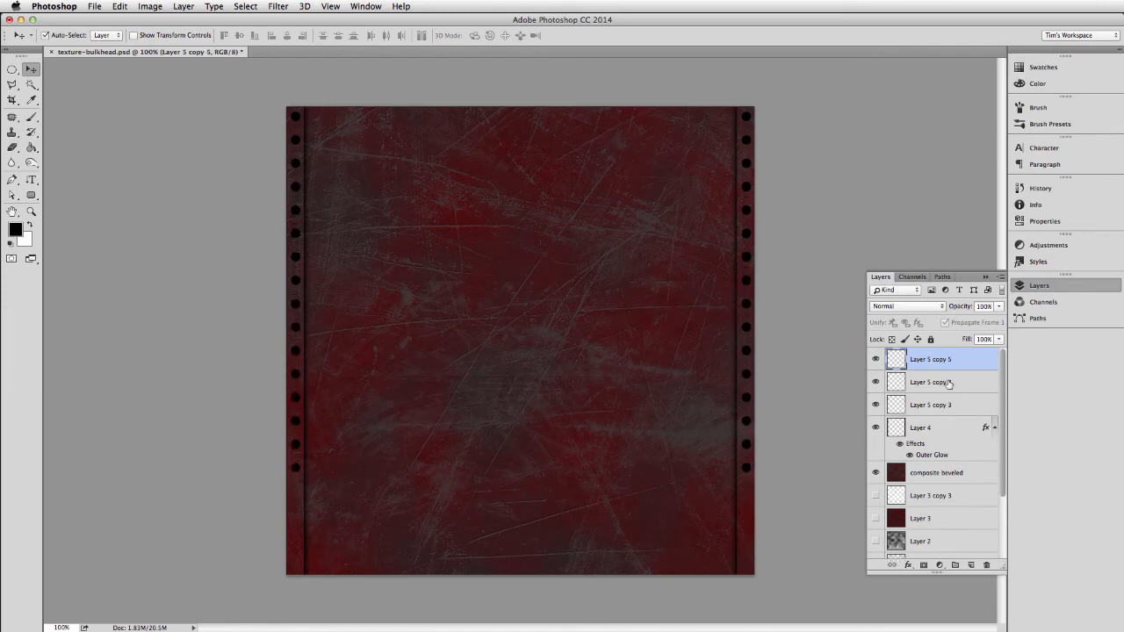
pyautogui.hotkey('shift', 'Down')
pyautogui.hotkey('shift', 'Down')
pyautogui.hotkey('shift', 'Down')
pyautogui.hotkey('shift', 'Down')
pyautogui.hotkey('shift', 'Down')
pyautogui.hotkey('shift', 'Down')
pyautogui.hotkey('shift', 'Down')
pyautogui.hotkey('shift', 'Down')
pyautogui.hotkey('shift', 'Down')
pyautogui.hotkey('shift', 'Down')
pyautogui.hotkey('shift', 'Down')
pyautogui.hotkey('shift', 'Down')
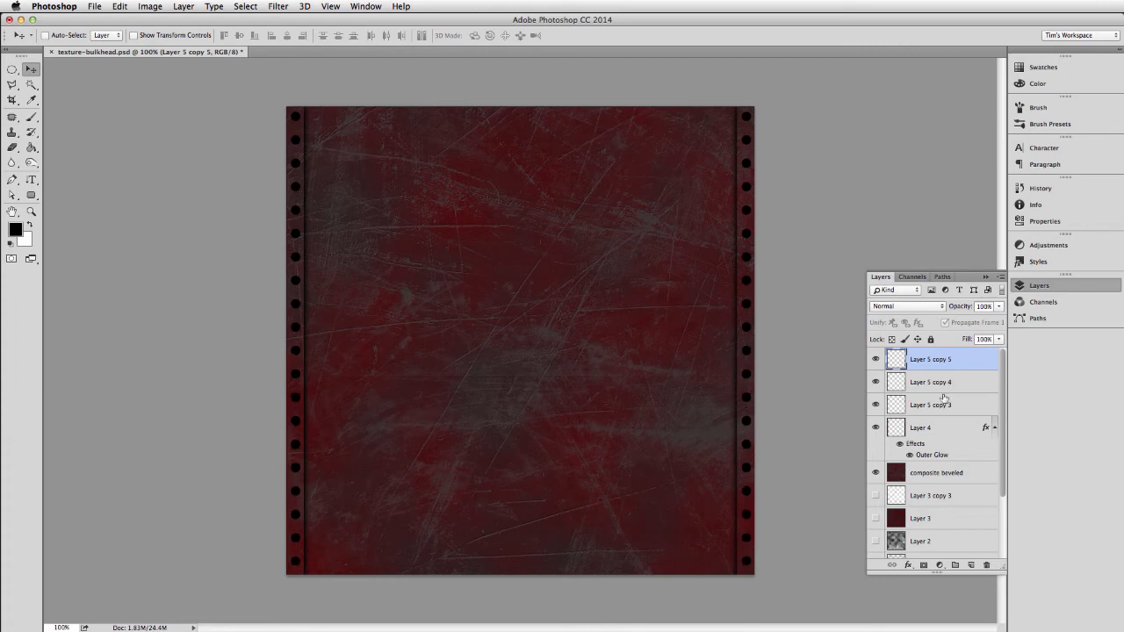
pyautogui.keyDown('shift'); pyautogui.click(936, 405); pyautogui.keyUp('shift')
pyautogui.press('super+e')
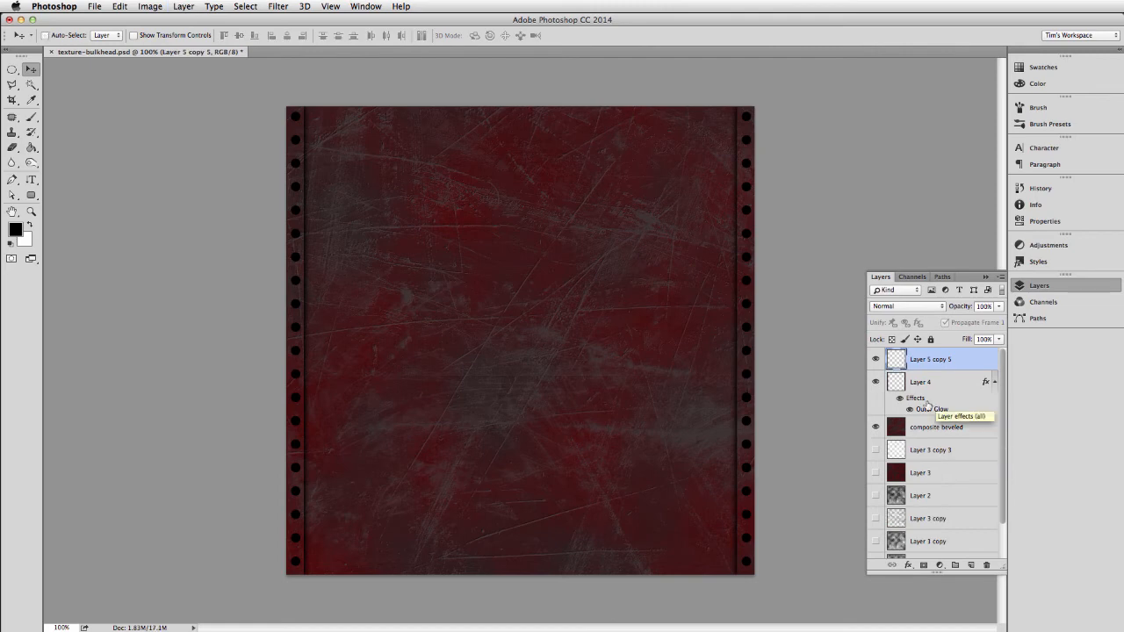
# Select the right column of circles with the Rectangular Marquee, nudge it slightly left within its strip, and deselect.
pyautogui.press('m')
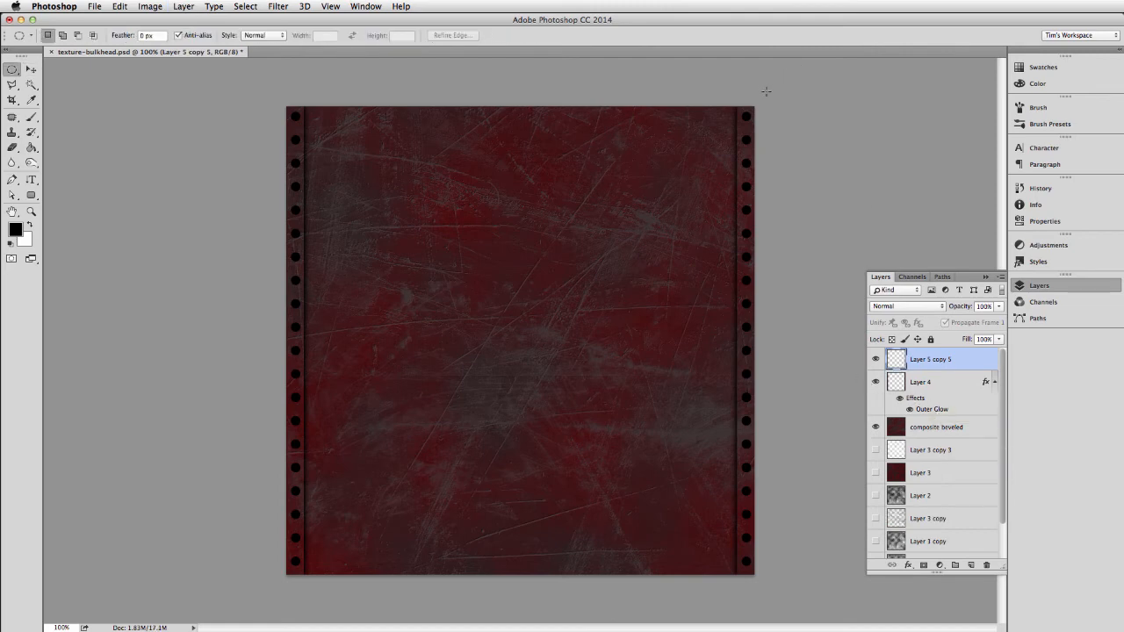
pyautogui.press('a')
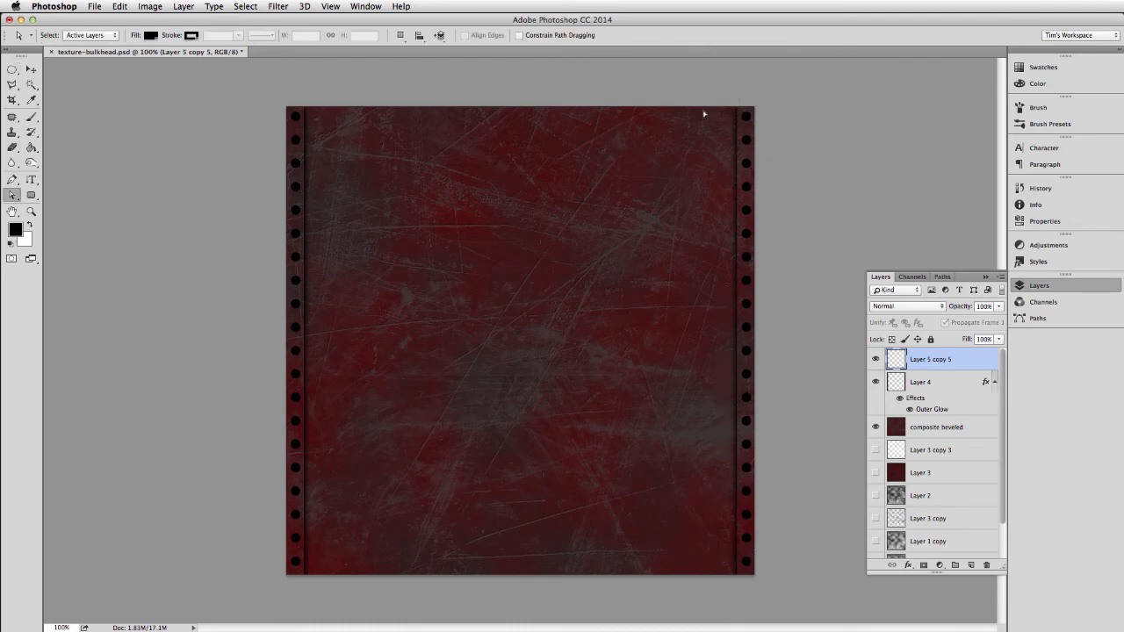
pyautogui.press('m')
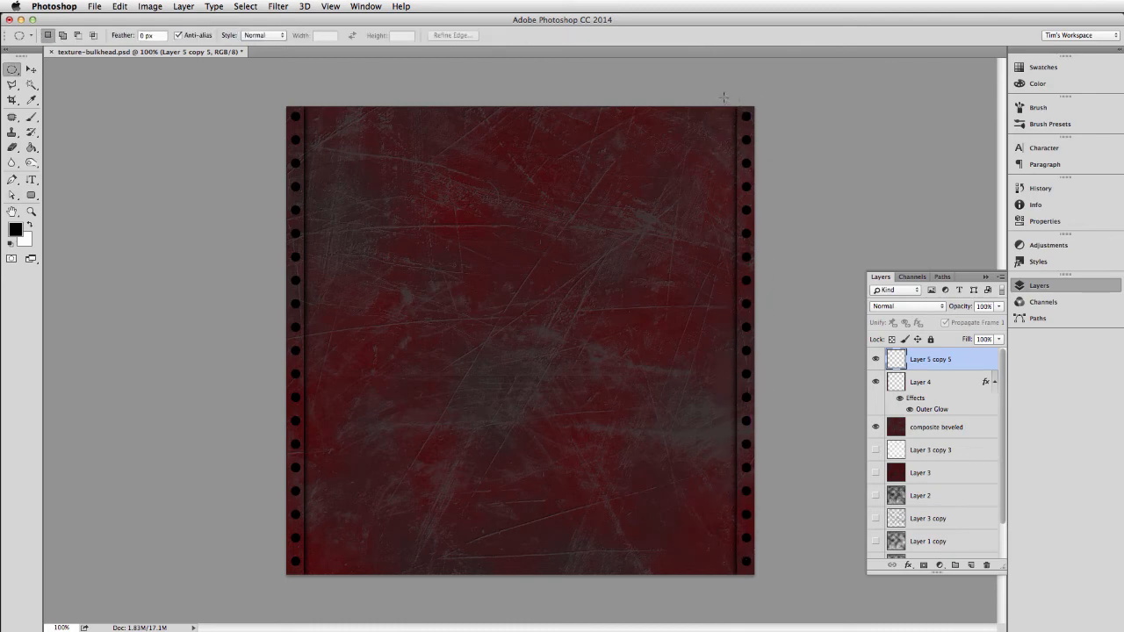
pyautogui.moveTo(724, 97); pyautogui.dragTo(726, 63)
pyautogui.press('super+d')
pyautogui.hotkey('shift', 'm')
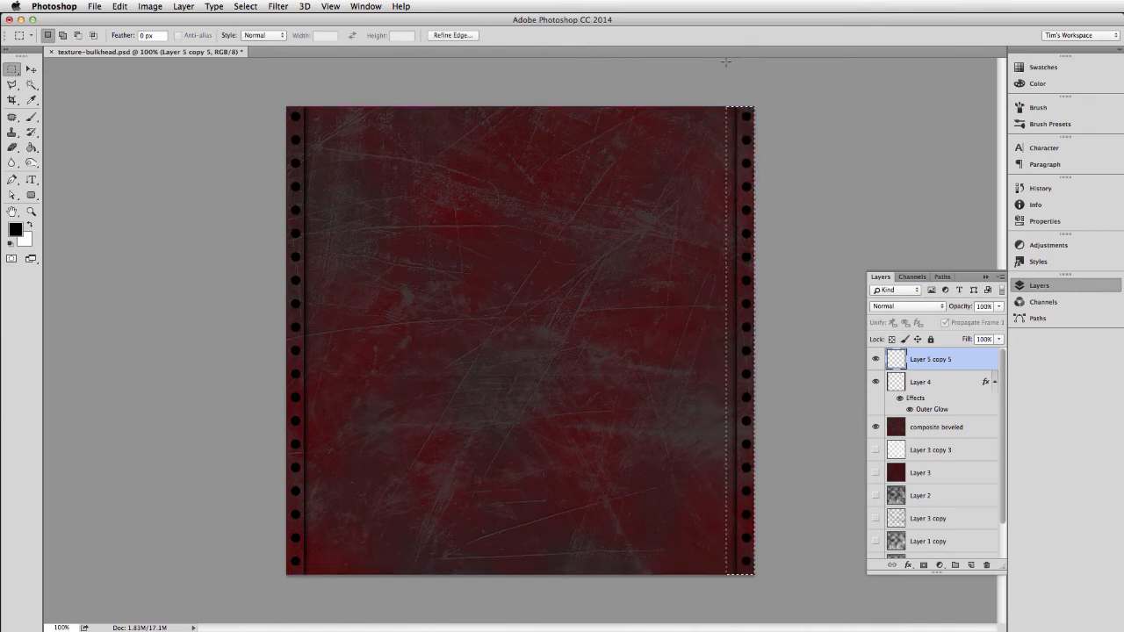
pyautogui.press('v')
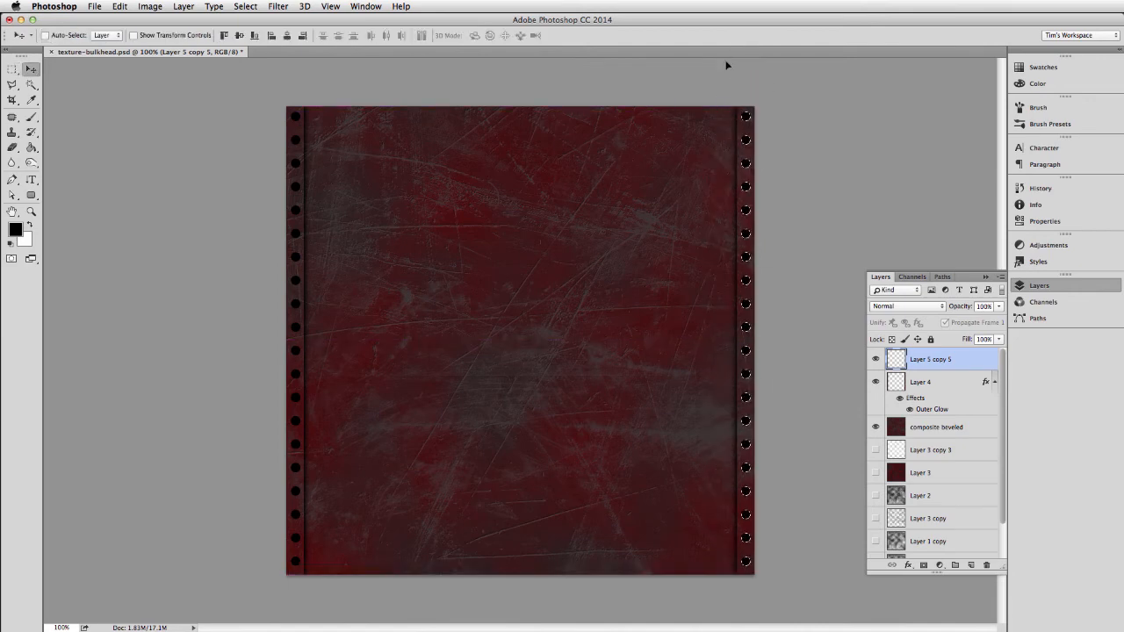
pyautogui.press('super+d')
# Load the circles' outlines as a selection, hide their layer, and copy the selected areas of the composite beveled layer to a new layer.
pyautogui.keyDown('super'); pyautogui.click(898, 362); pyautogui.keyUp('super')
pyautogui.click(875, 362)
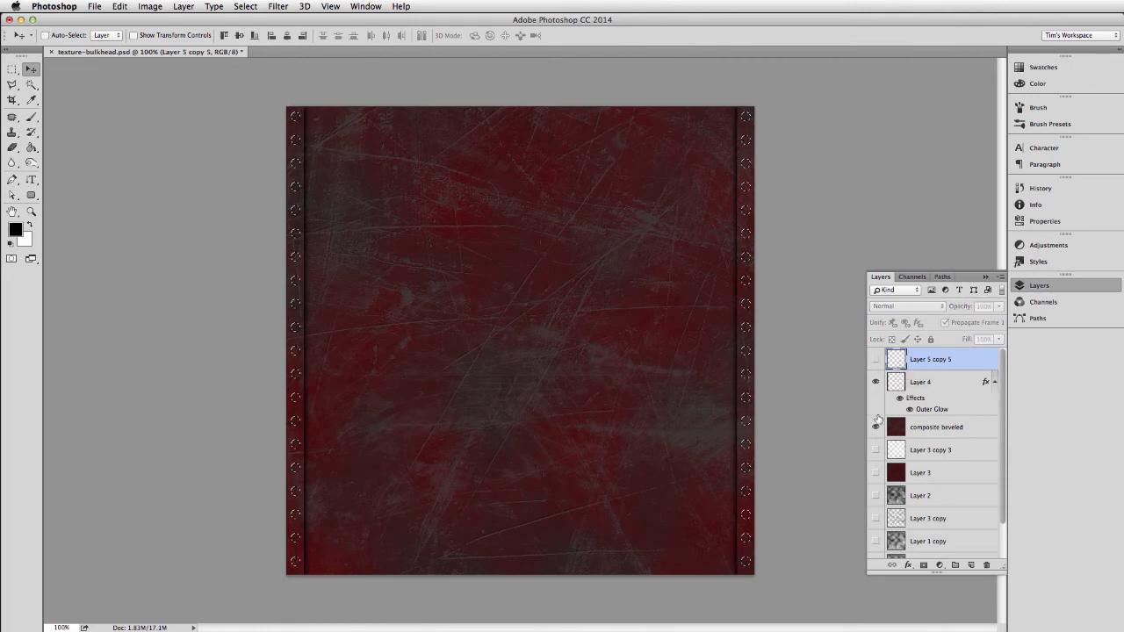
pyautogui.click(937, 384)
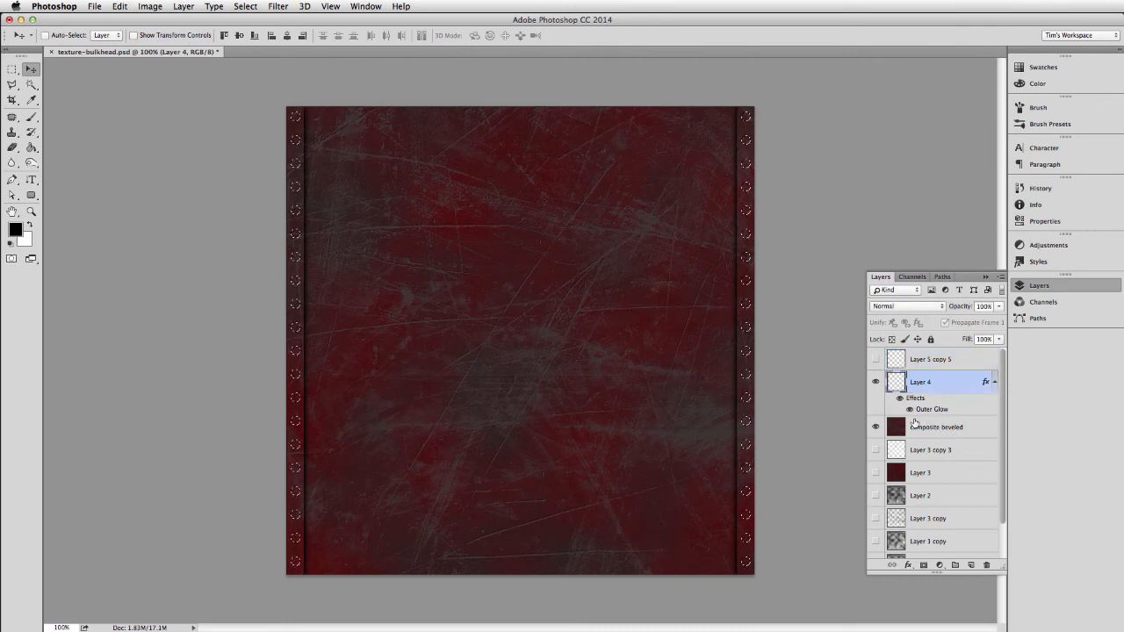
pyautogui.click(932, 429)
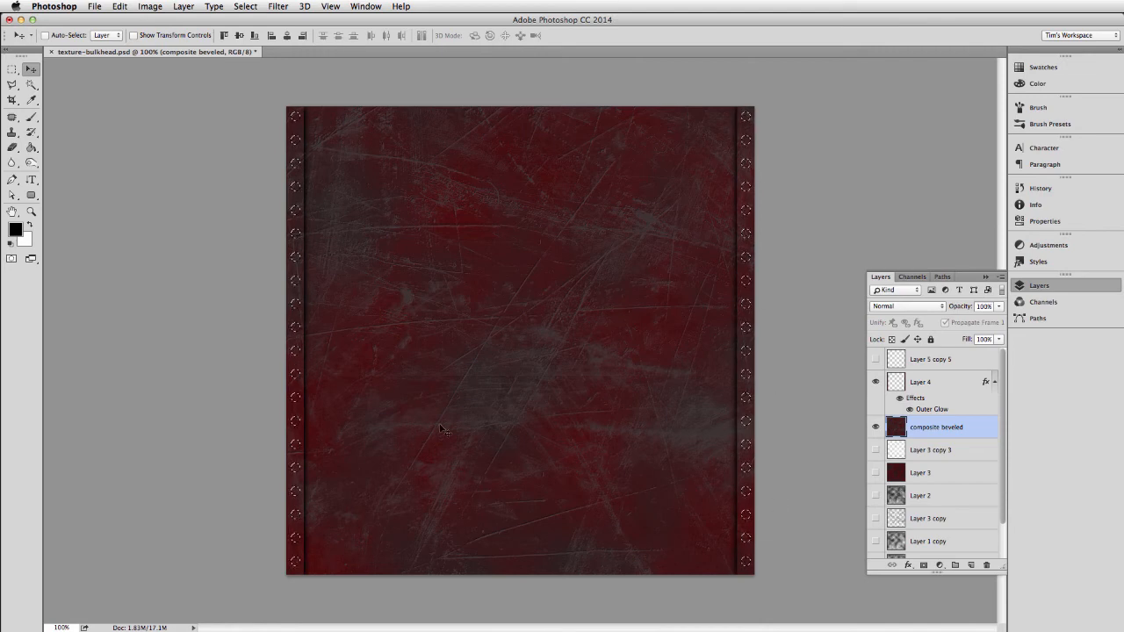
pyautogui.press('super+j')
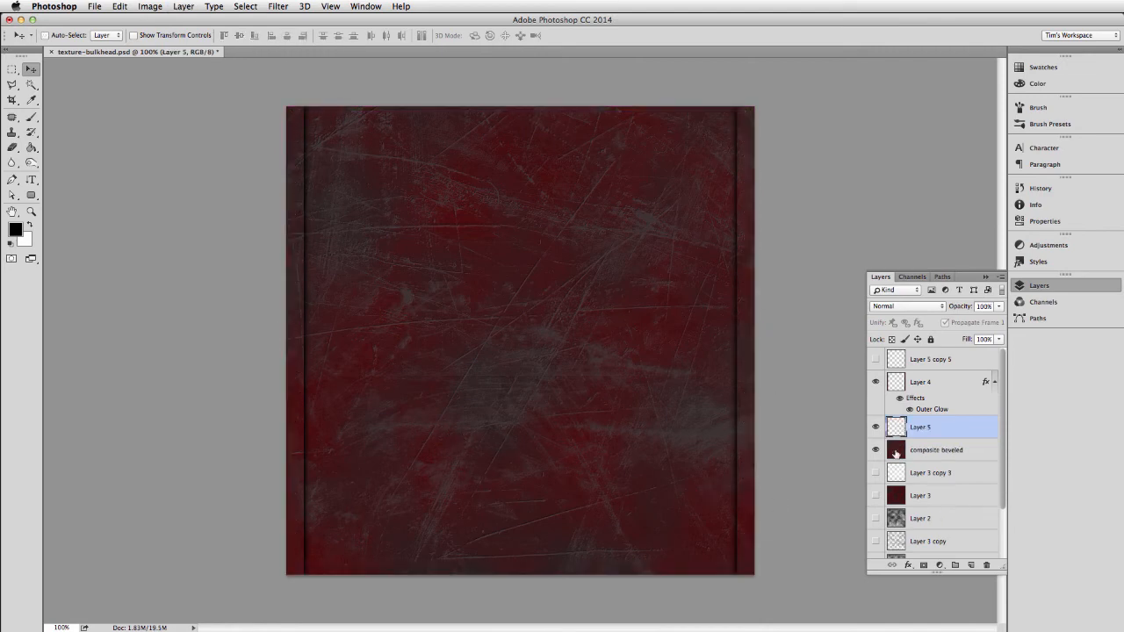
# Move the new textured disc layer to the top of the layer stack and delete the hidden black circle layer.
pyautogui.moveTo(929, 387); pyautogui.dragTo(927, 356)
pyautogui.click(927, 383)
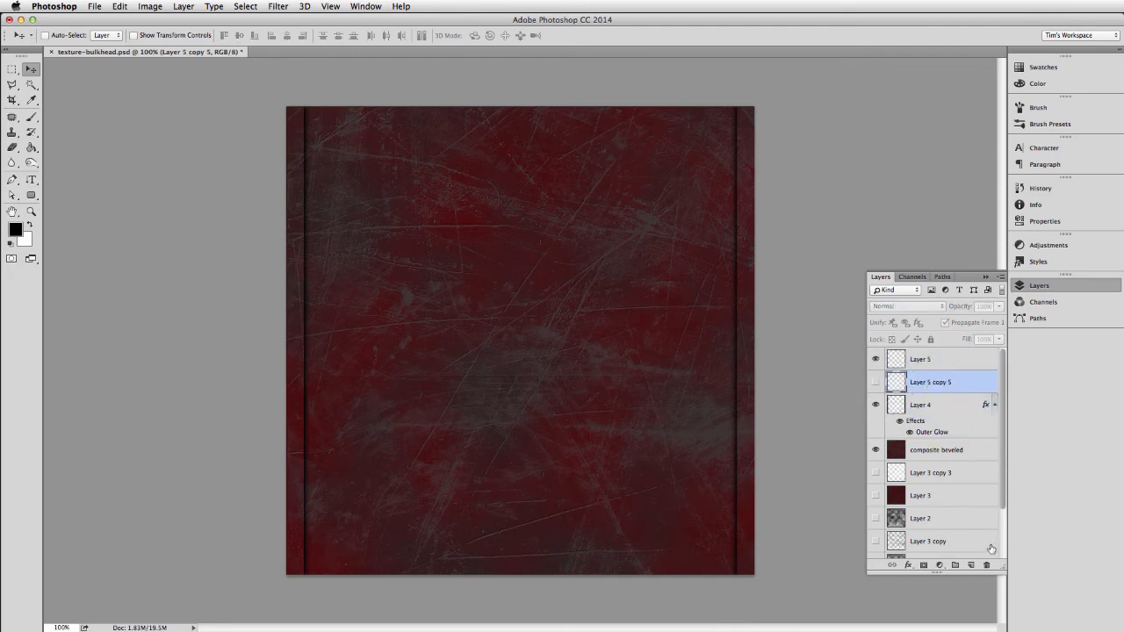
pyautogui.click(987, 565)
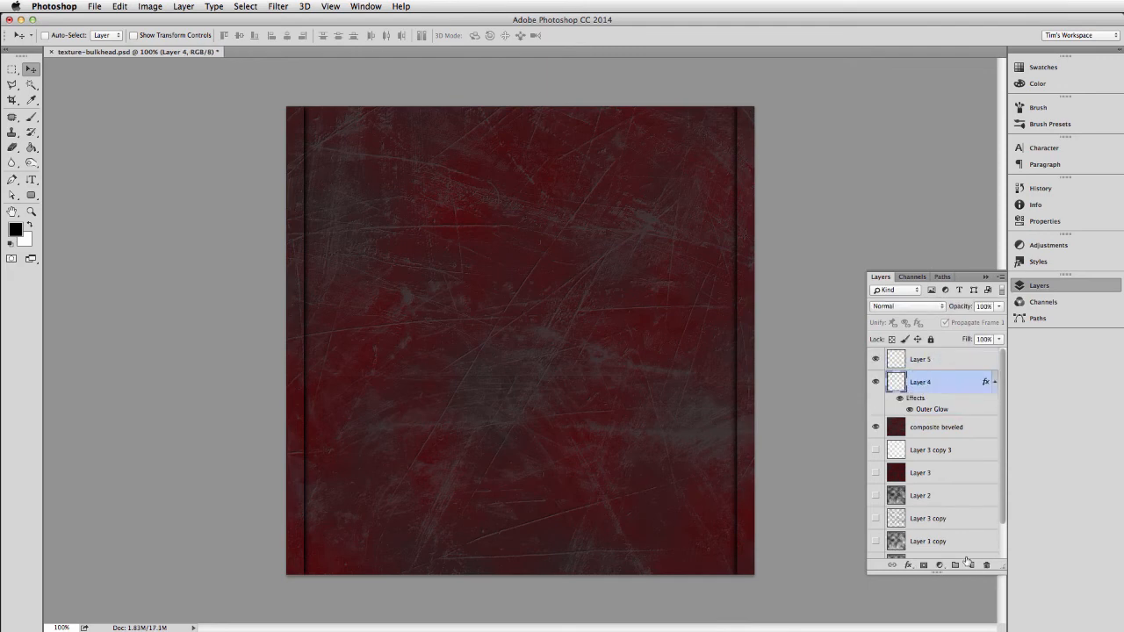
pyautogui.click(930, 361)
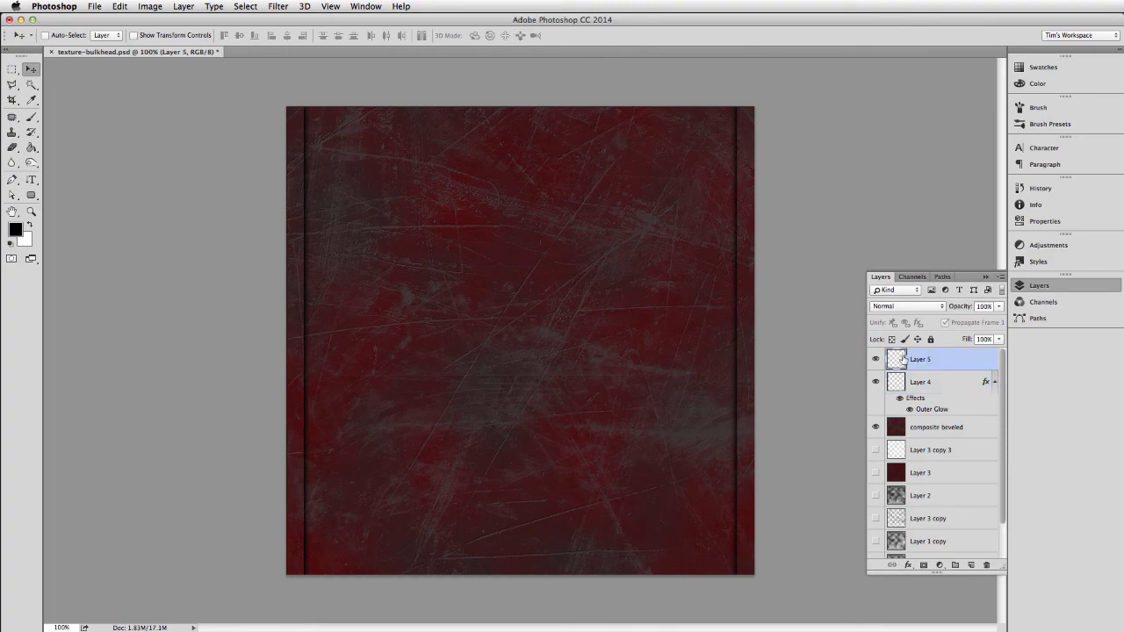
# Hide Layer 4 and composite beveled to inspect the textured discs alone, and show both layers again.
pyautogui.moveTo(877, 383); pyautogui.dragTo(876, 429)
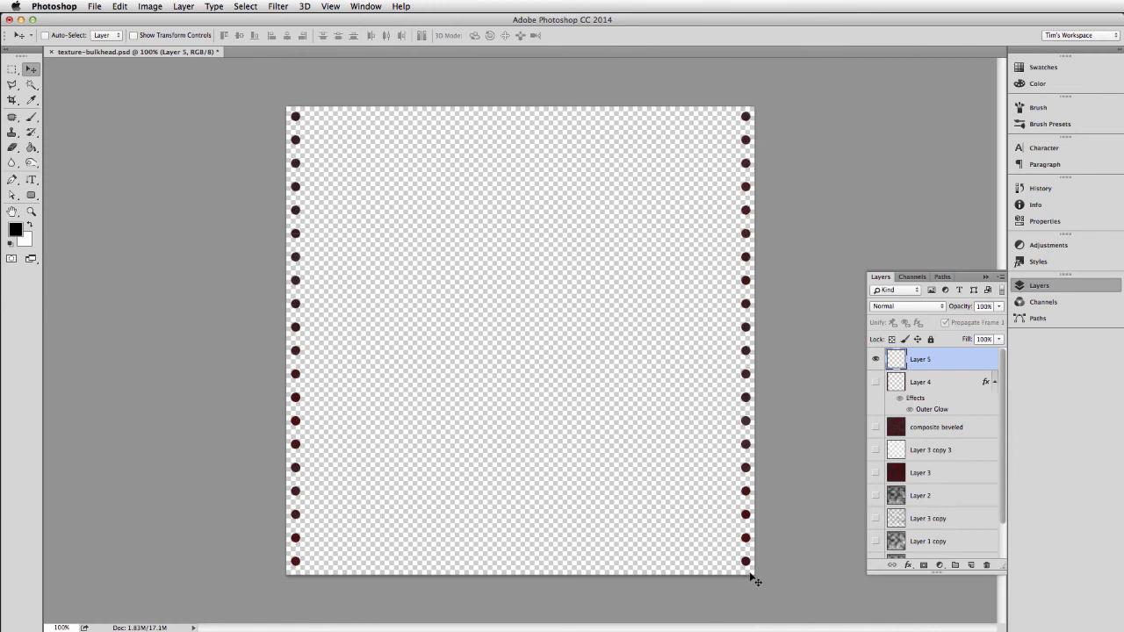
pyautogui.click(876, 383)
pyautogui.click(876, 427)
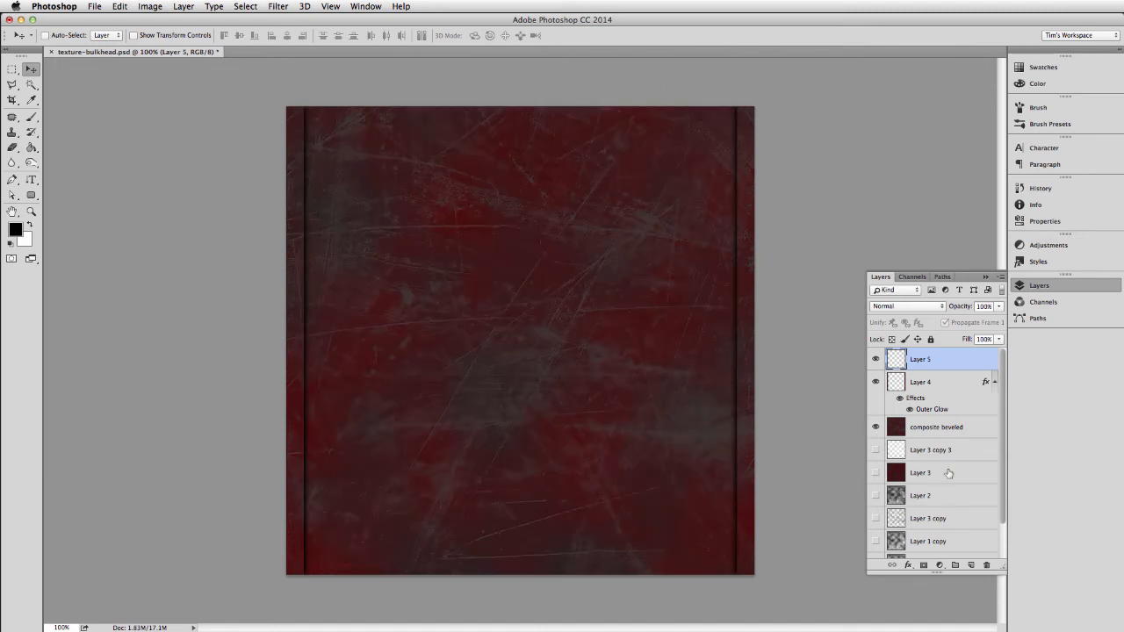
pyautogui.click(909, 567)
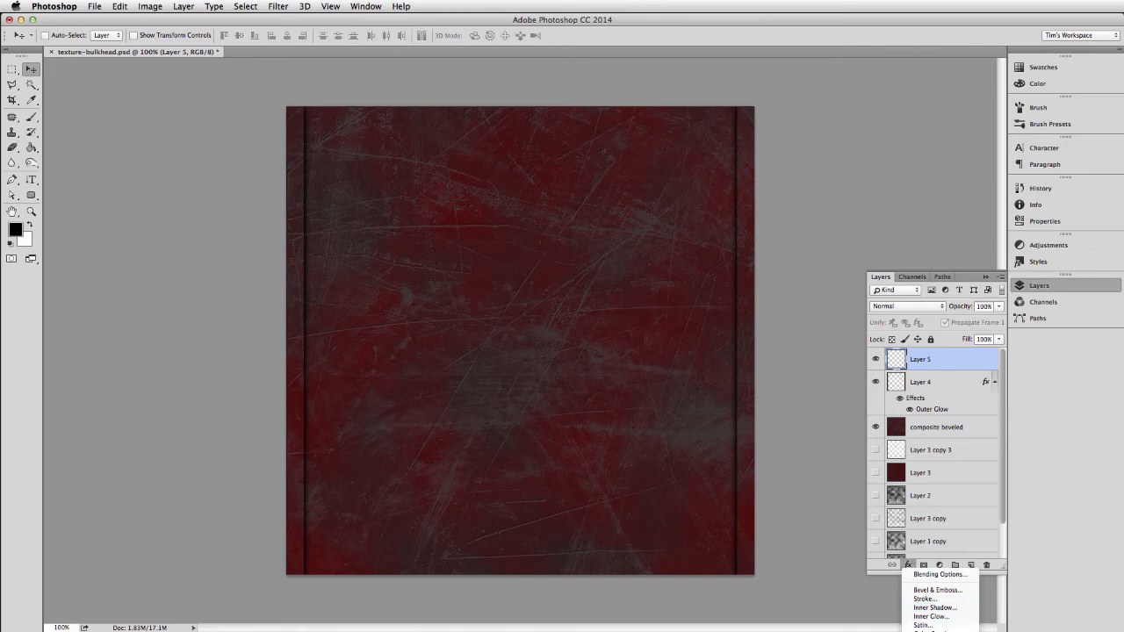
pyautogui.click(933, 631)
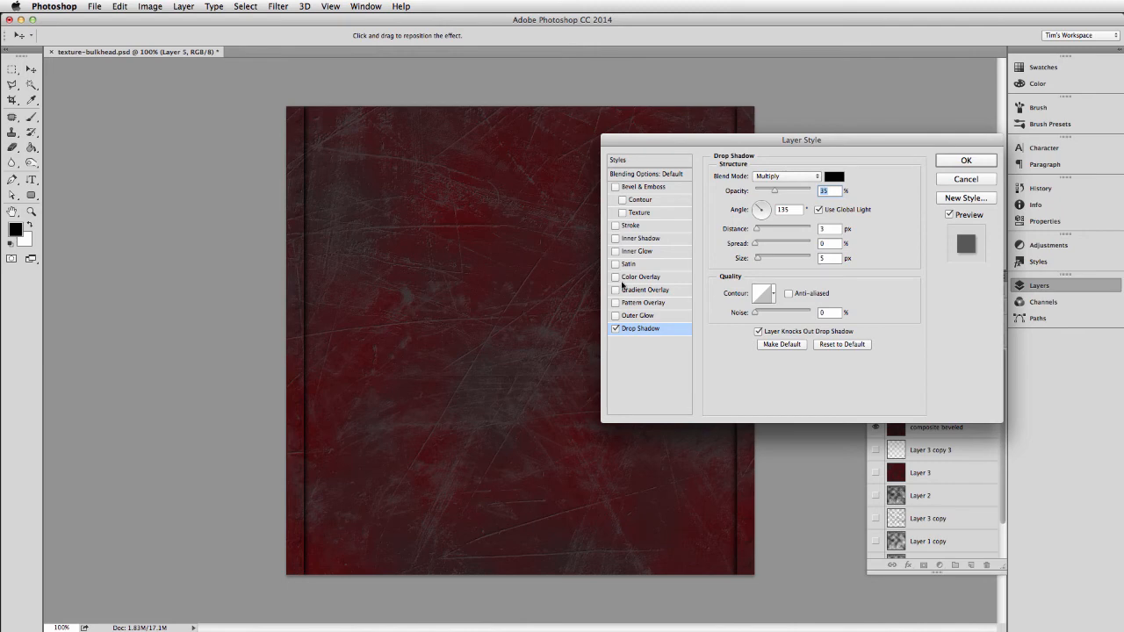
pyautogui.click(961, 180)
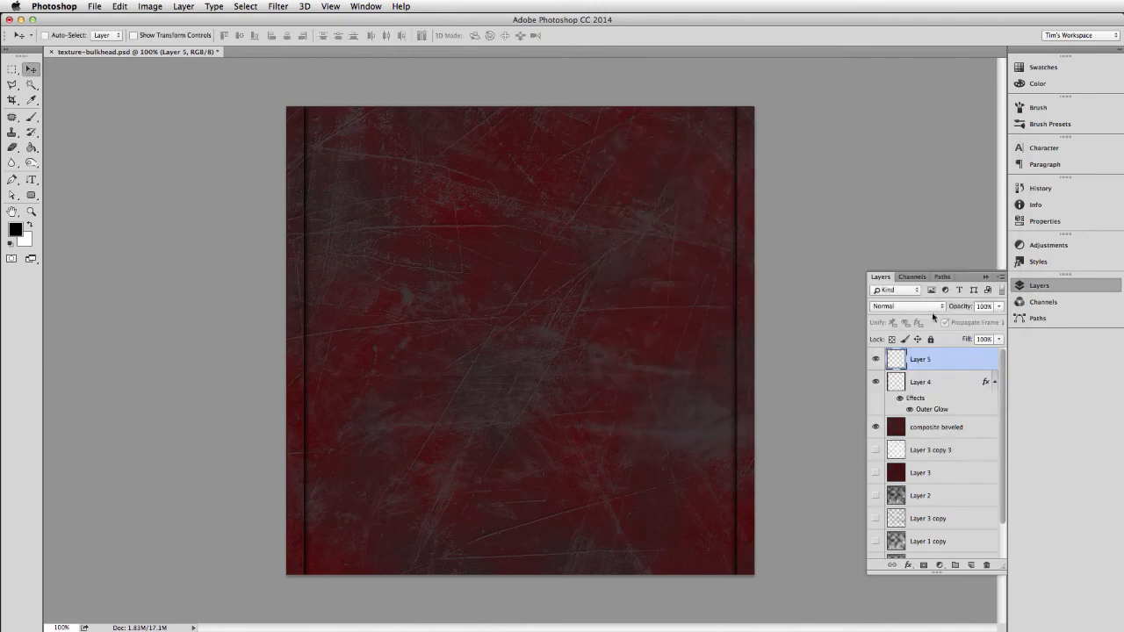
# Copy the Outer Glow effect from Layer 4 to the rivet layer, Layer 5.
pyautogui.click(963, 386)
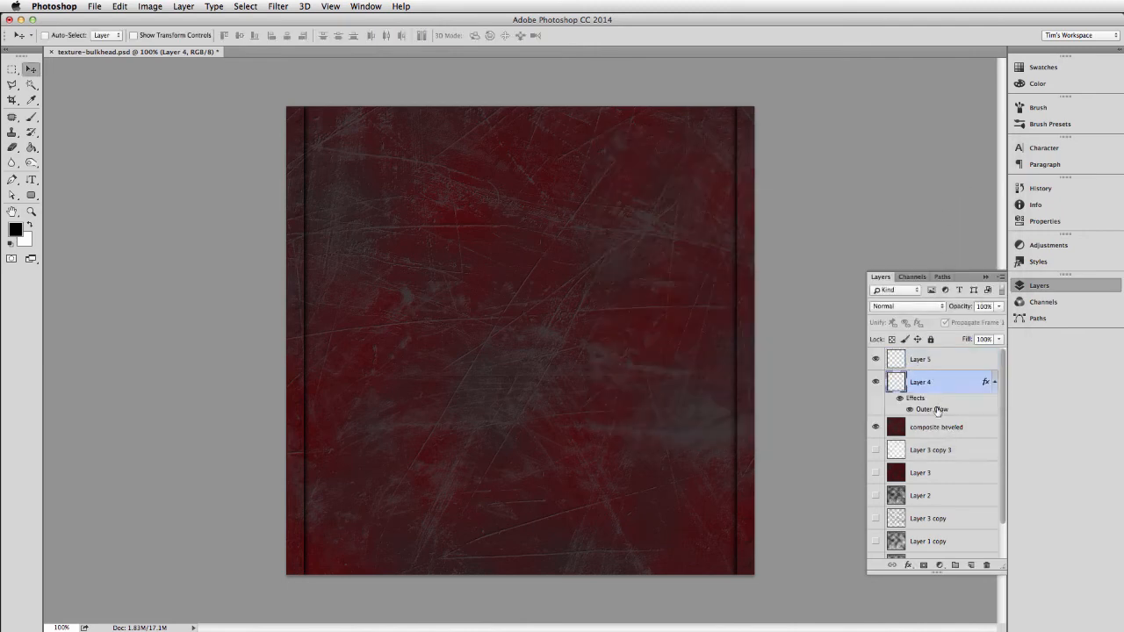
pyautogui.moveTo(938, 410); pyautogui.dragTo(940, 365)
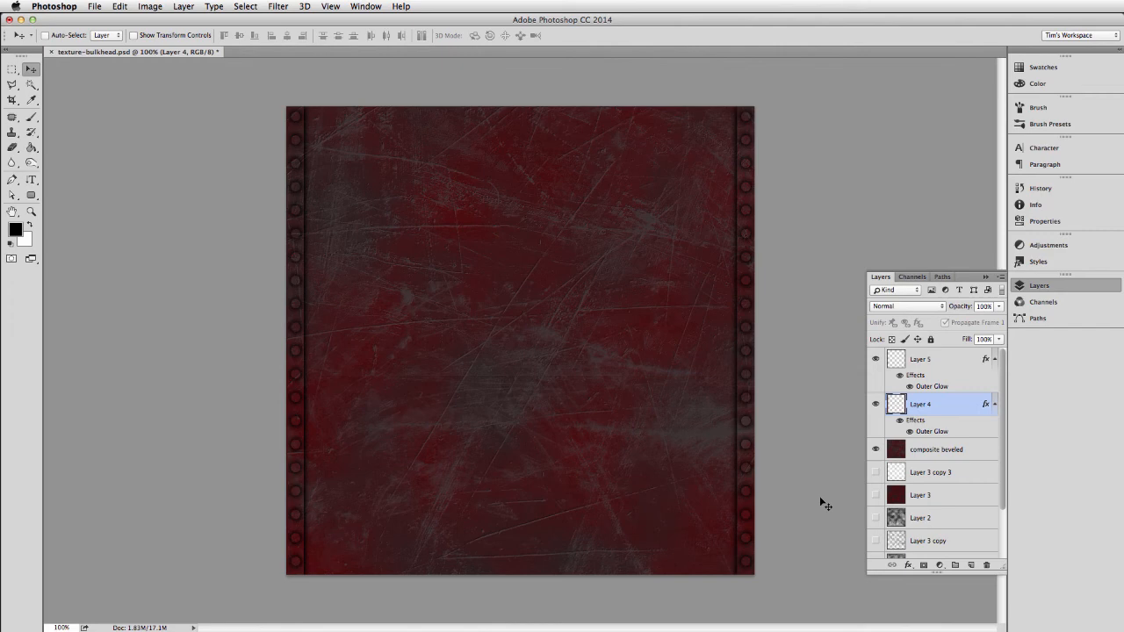
# Add a new layer above Layer 5 and marquee-select the upper half of the canvas, about 800 by 398 px.
pyautogui.click(934, 364)
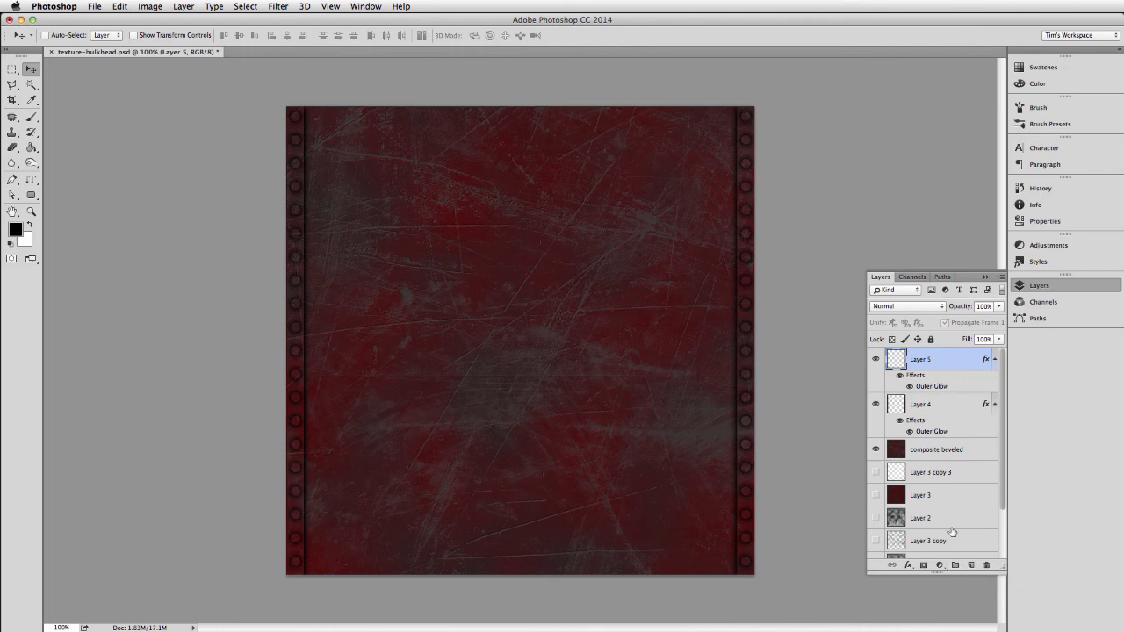
pyautogui.click(972, 566)
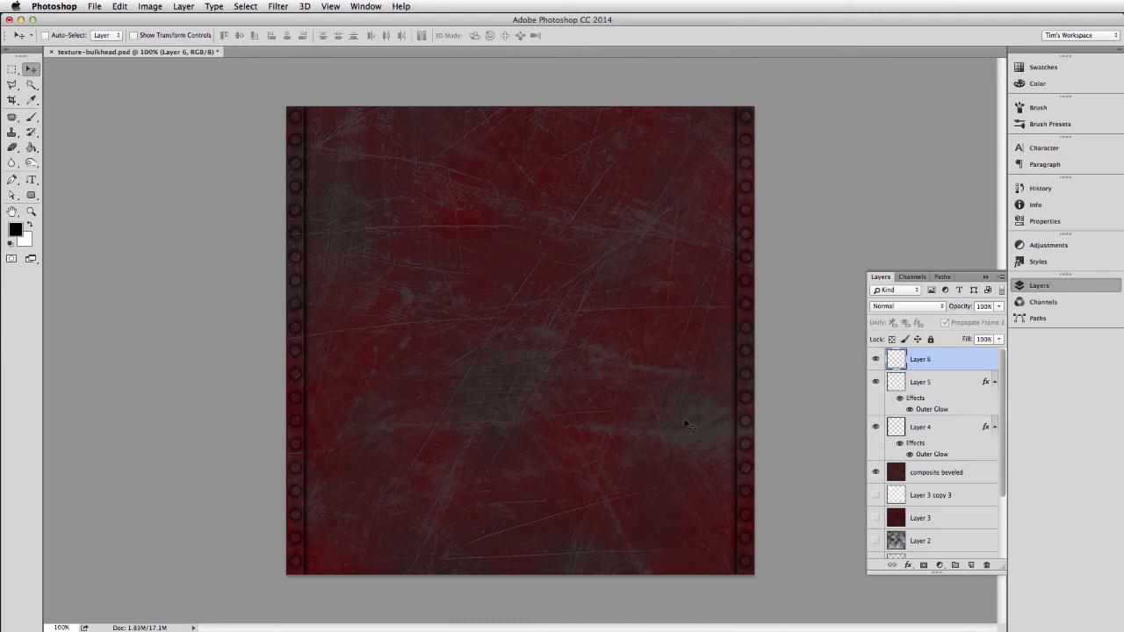
pyautogui.press('m')
pyautogui.moveTo(268, 102); pyautogui.dragTo(817, 339)
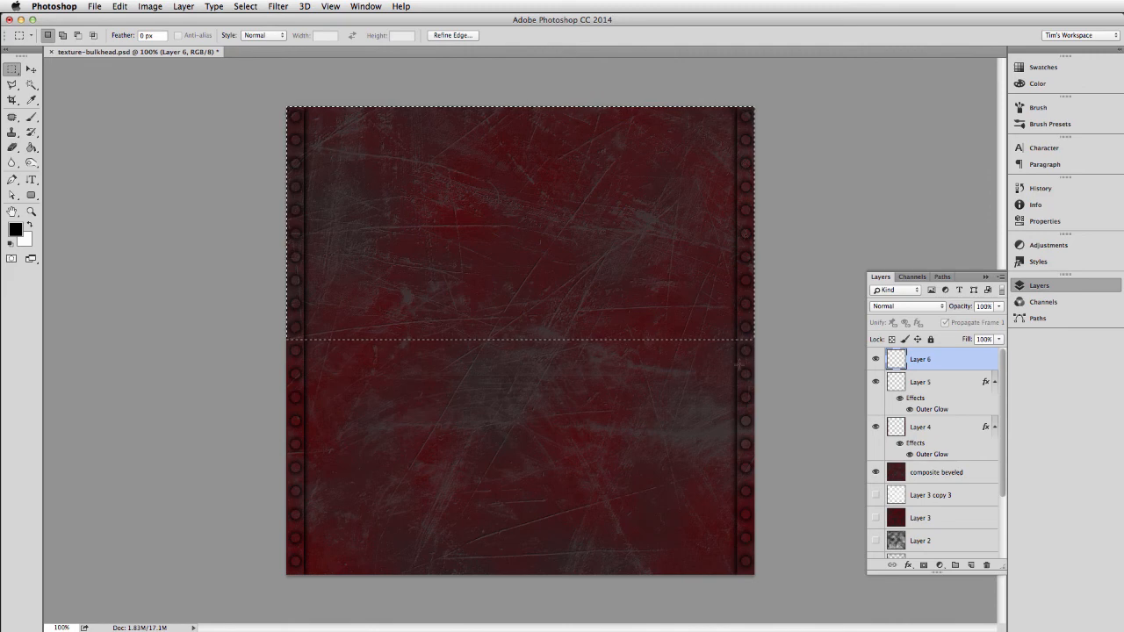
pyautogui.click(768, 367)
pyautogui.moveTo(448, 136); pyautogui.dragTo(795, 339)
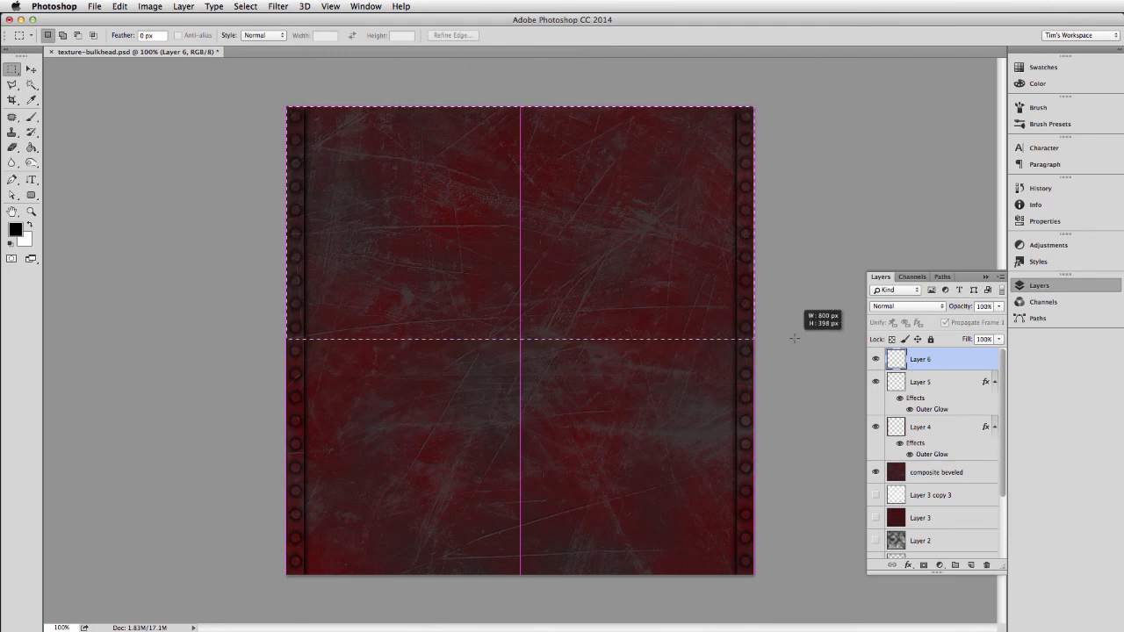
pyautogui.moveTo(794, 339); pyautogui.dragTo(794, 338)
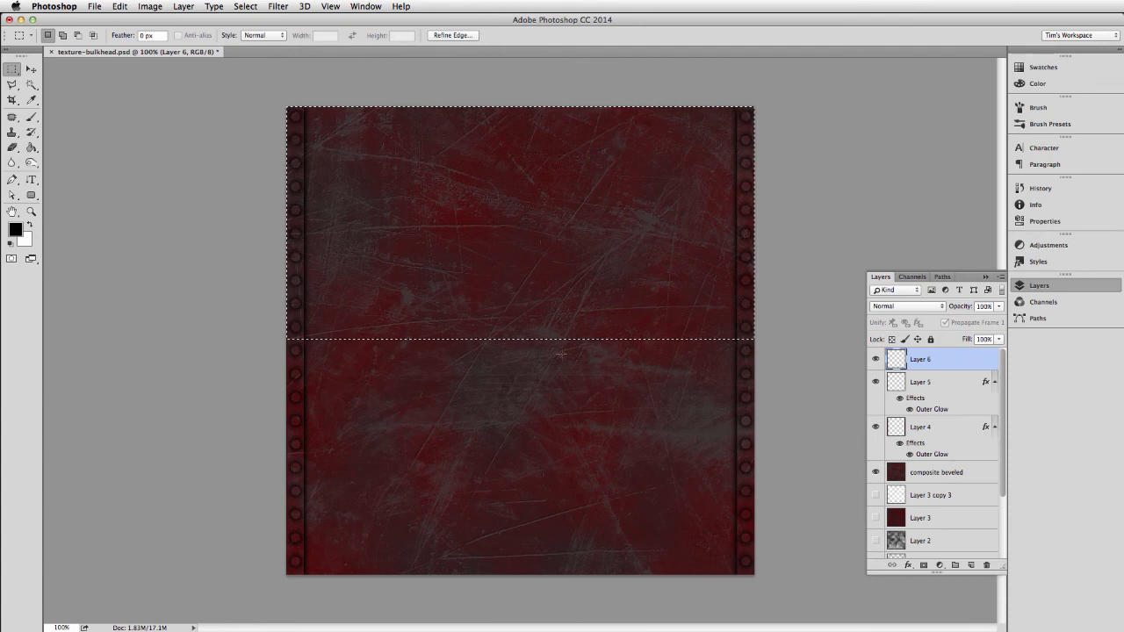
# Draw a short black-to-transparent gradient upward from the selection's lower edge with the Gradient tool, and deselect.
pyautogui.press('g')
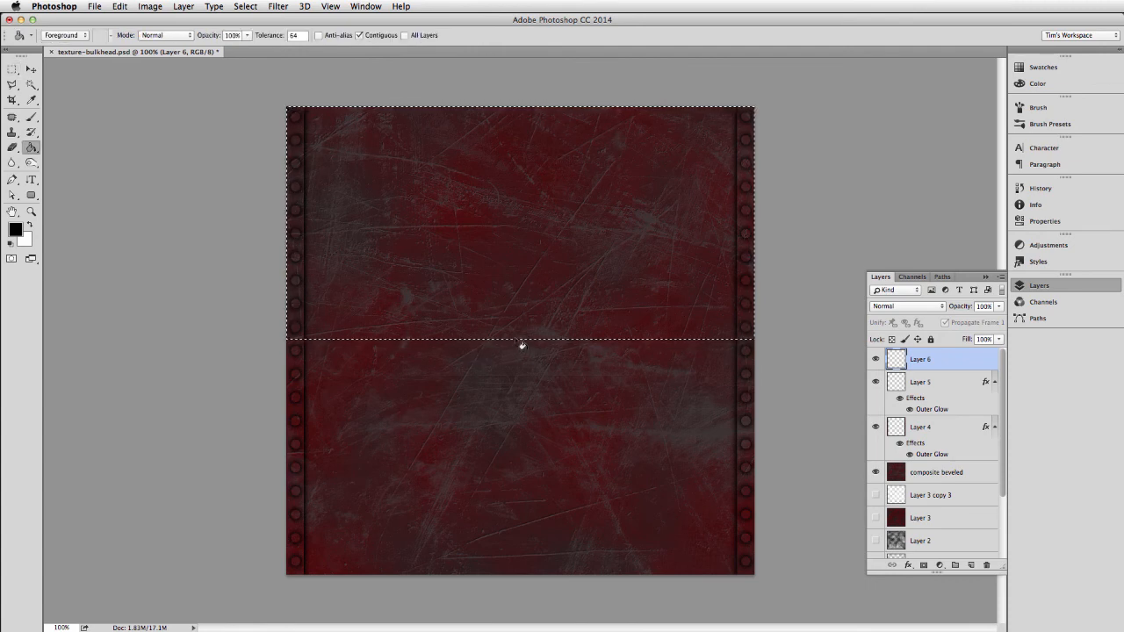
pyautogui.hotkey('shift', 'g')
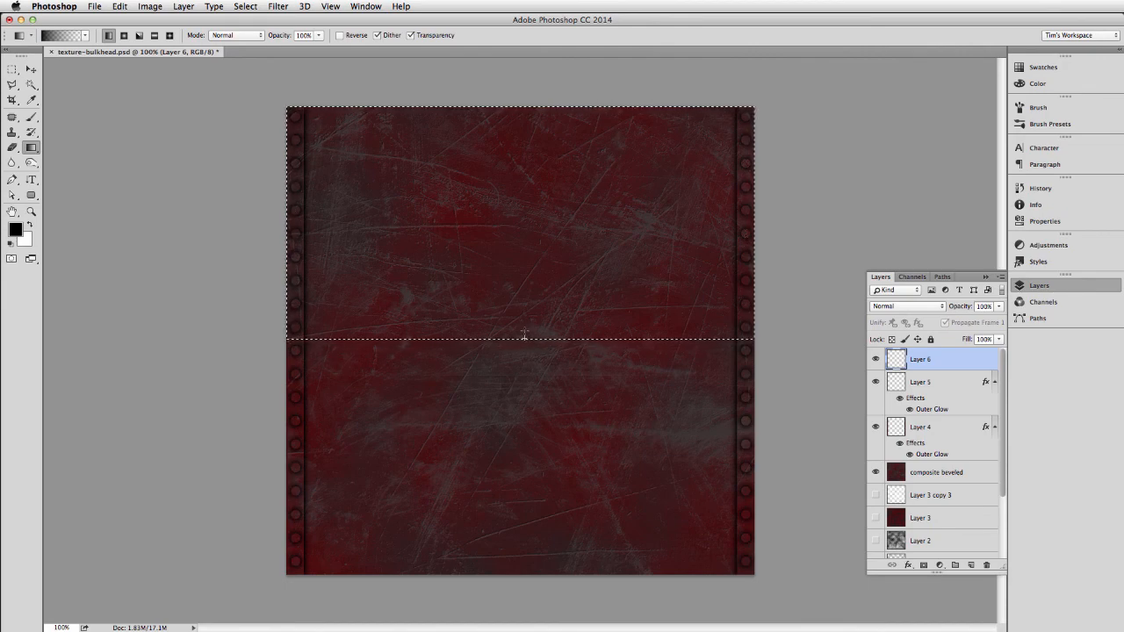
pyautogui.press('super+d')
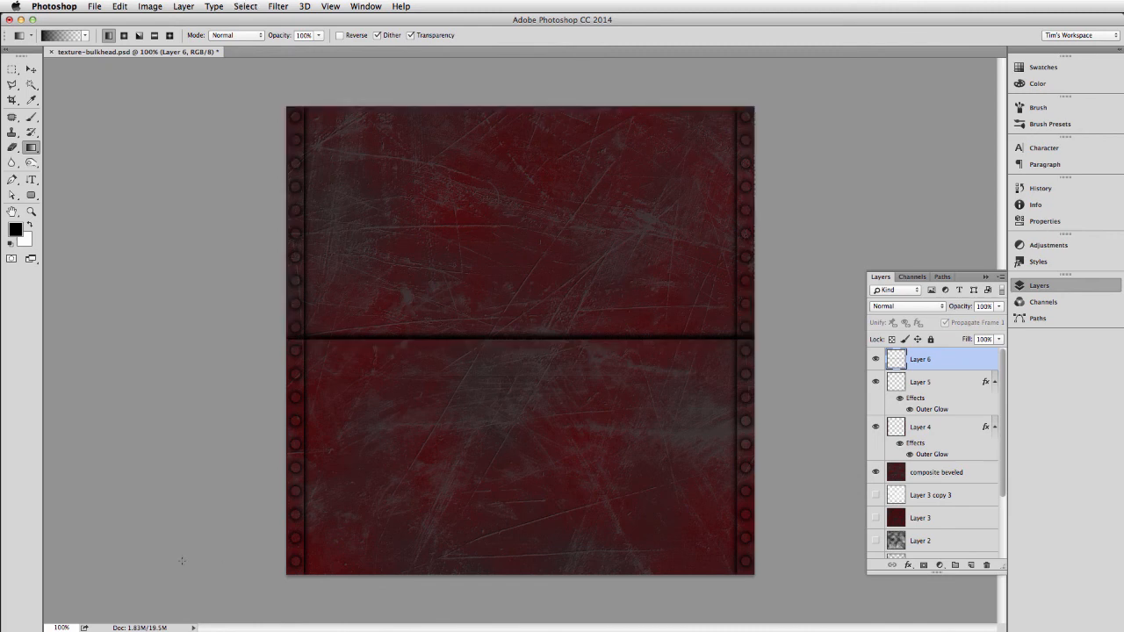
# Select the lower half of the canvas just below the dark seam and ready the Gradient tool with white as foreground.
pyautogui.press('m')
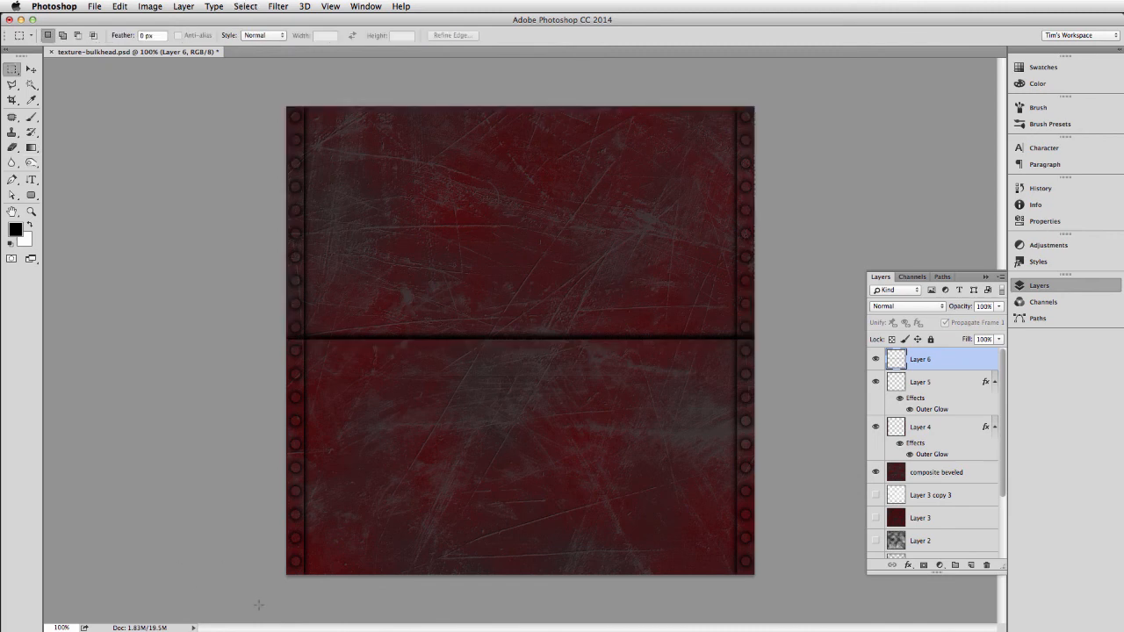
pyautogui.moveTo(259, 604); pyautogui.dragTo(782, 341)
pyautogui.press('x')
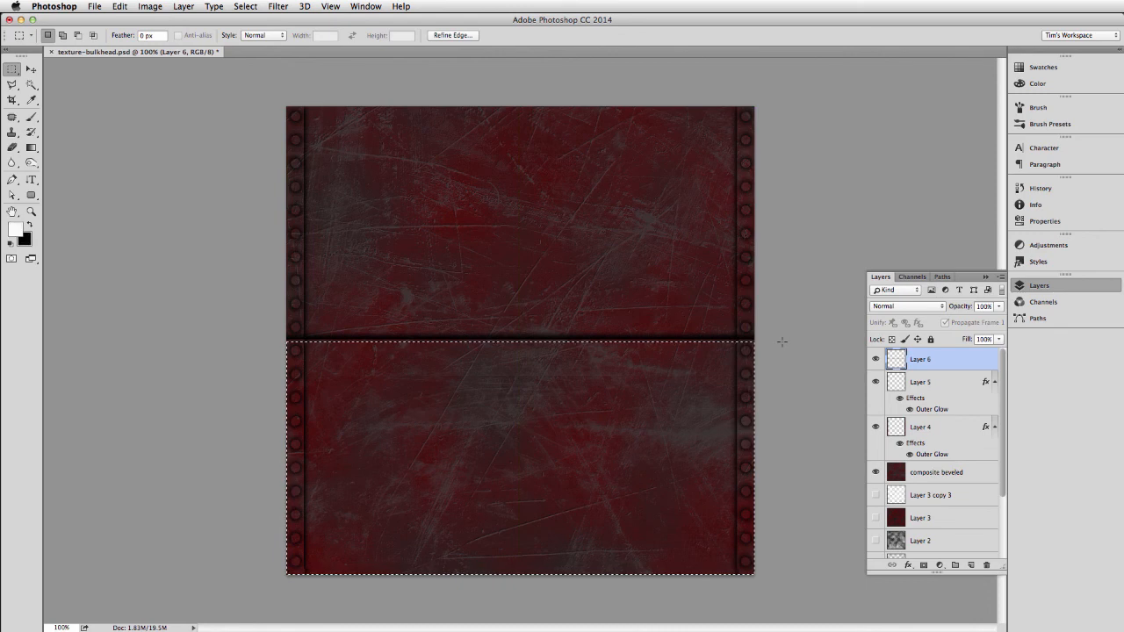
pyautogui.press('g')
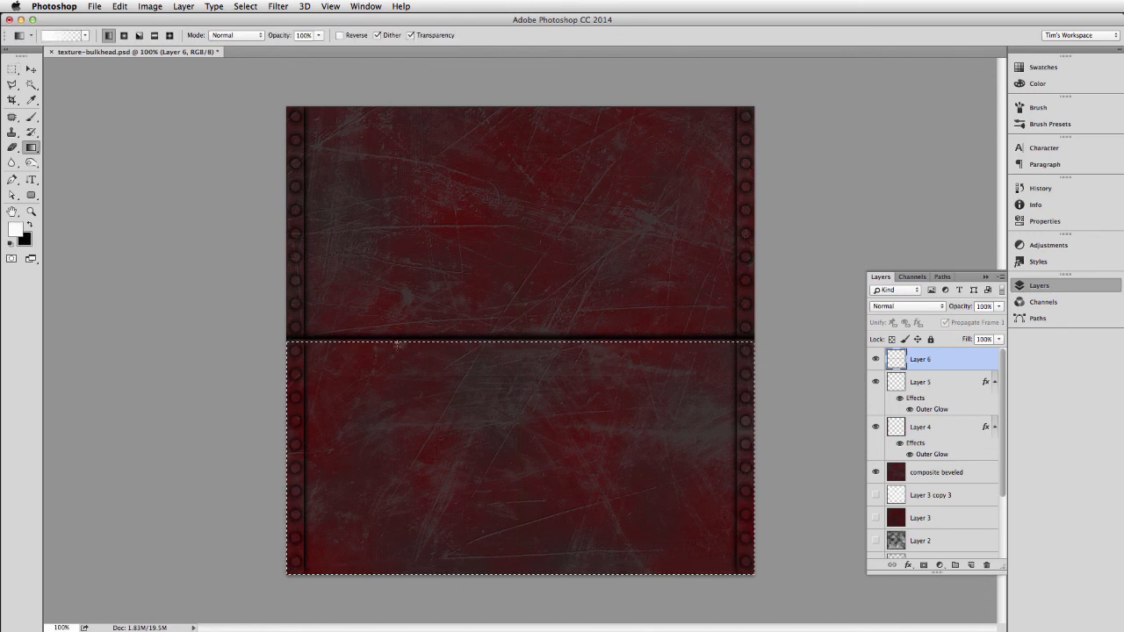
# Set the gradient opacity to 20%, draw a short white highlight gradient downward from the selection's upper edge, and deselect.
pyautogui.moveTo(397, 345); pyautogui.dragTo(397, 354)
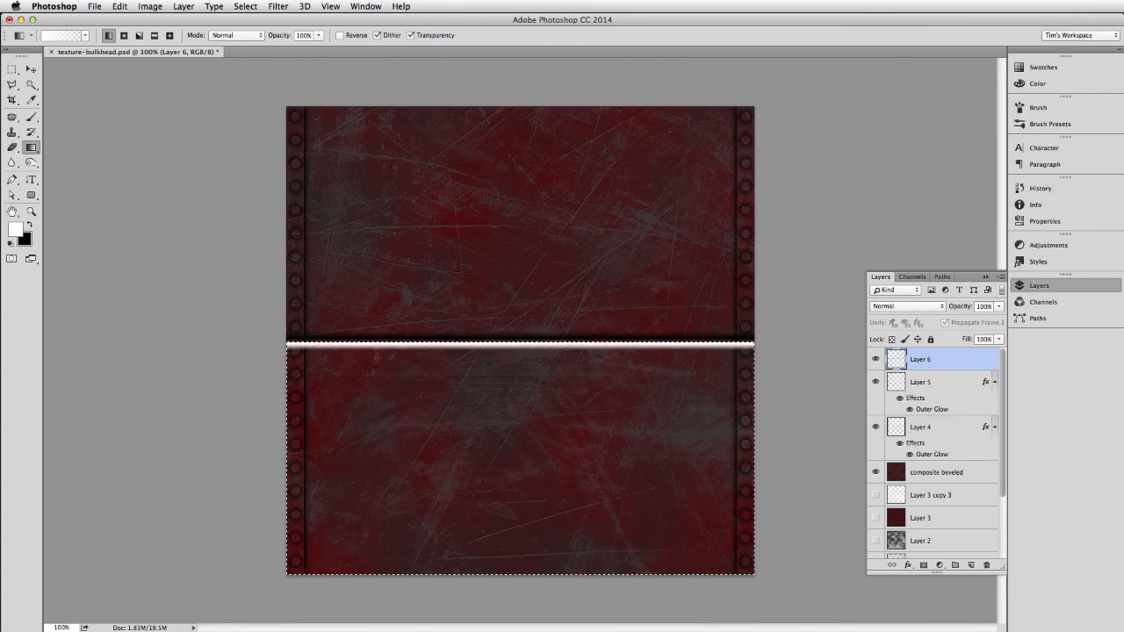
pyautogui.press('super+z')
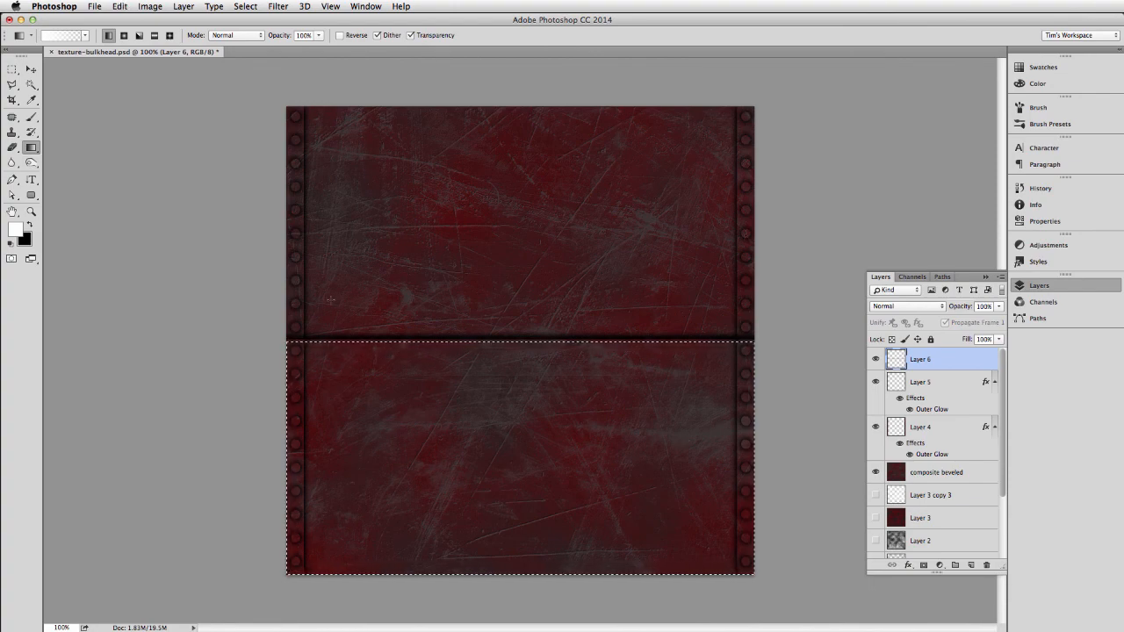
pyautogui.click(303, 35)
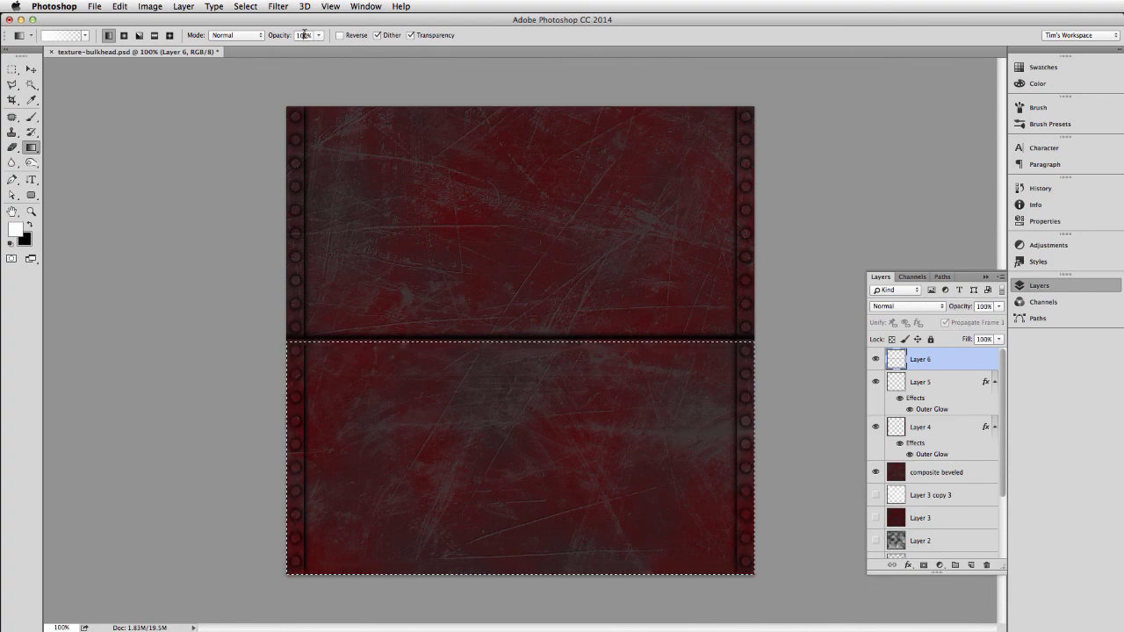
pyautogui.write('20')
pyautogui.press('Return')
pyautogui.moveTo(523, 343); pyautogui.dragTo(523, 351)
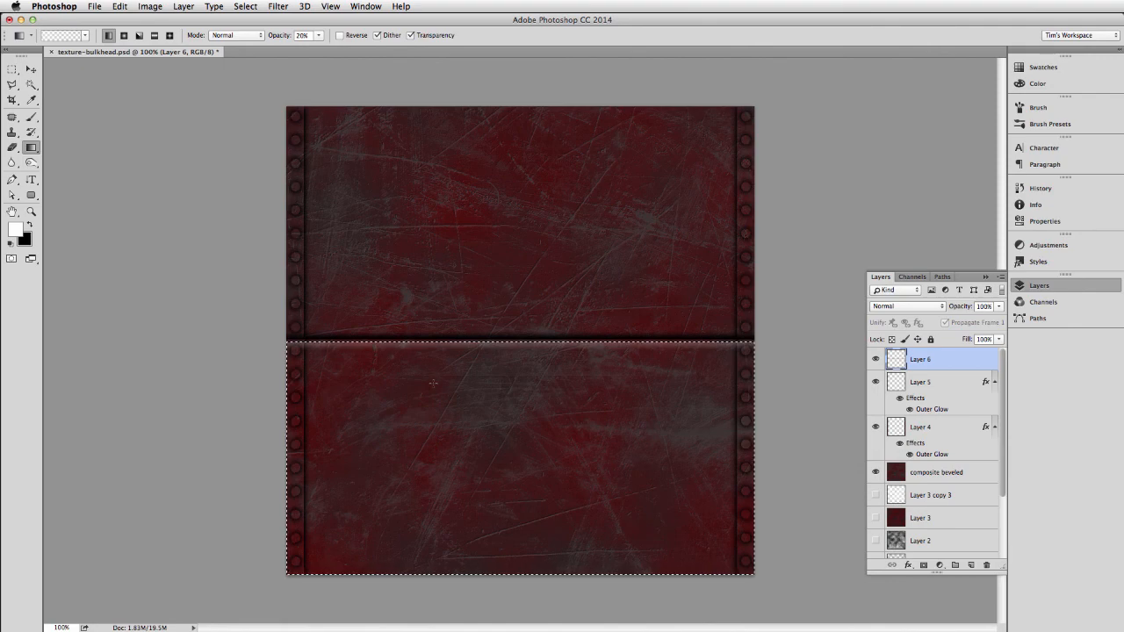
pyautogui.press('super+d')
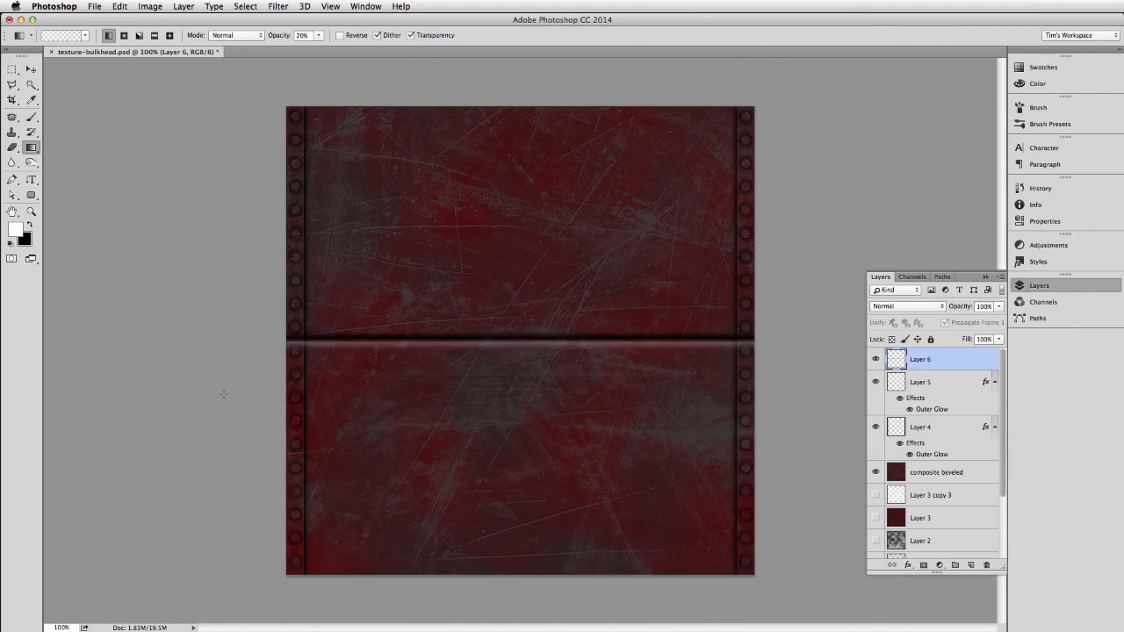
# Marquee-select the thin gap between the dark seam and the light highlight across the full canvas width.
pyautogui.press('super+equal')
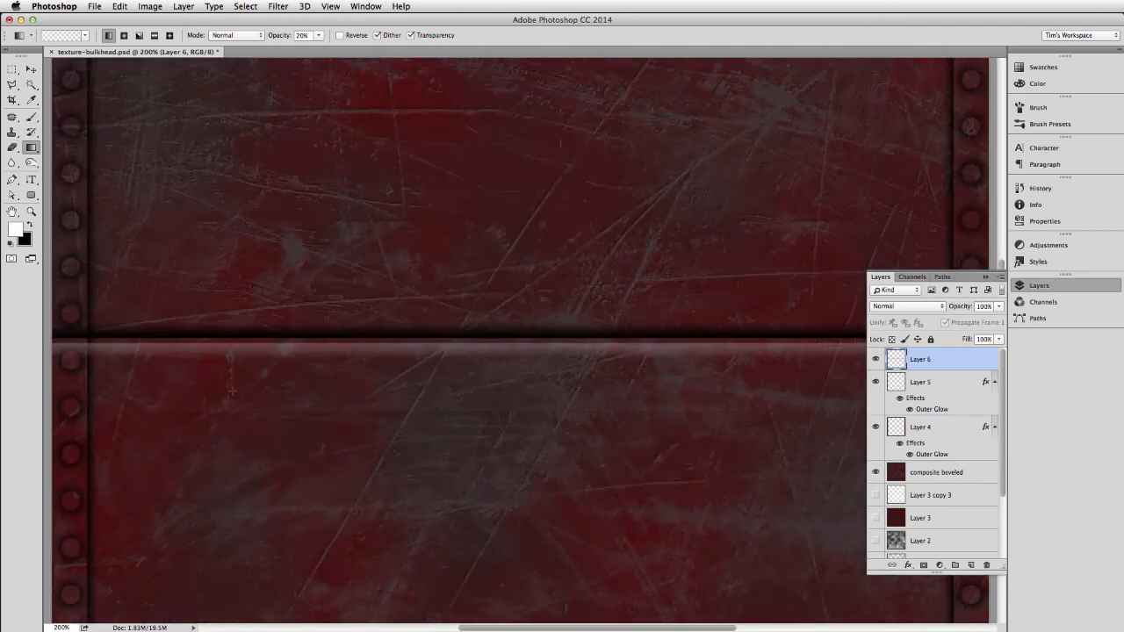
pyautogui.moveTo(293, 345); pyautogui.dragTo(413, 329)
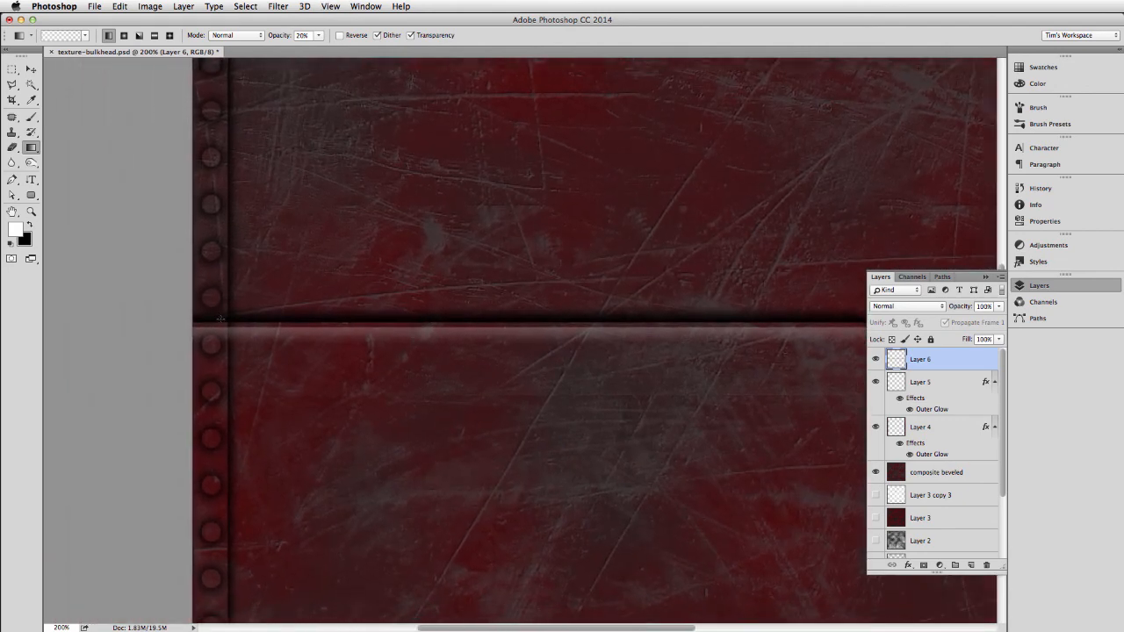
pyautogui.moveTo(187, 322); pyautogui.dragTo(278, 320)
pyautogui.press('super+z')
pyautogui.press('m')
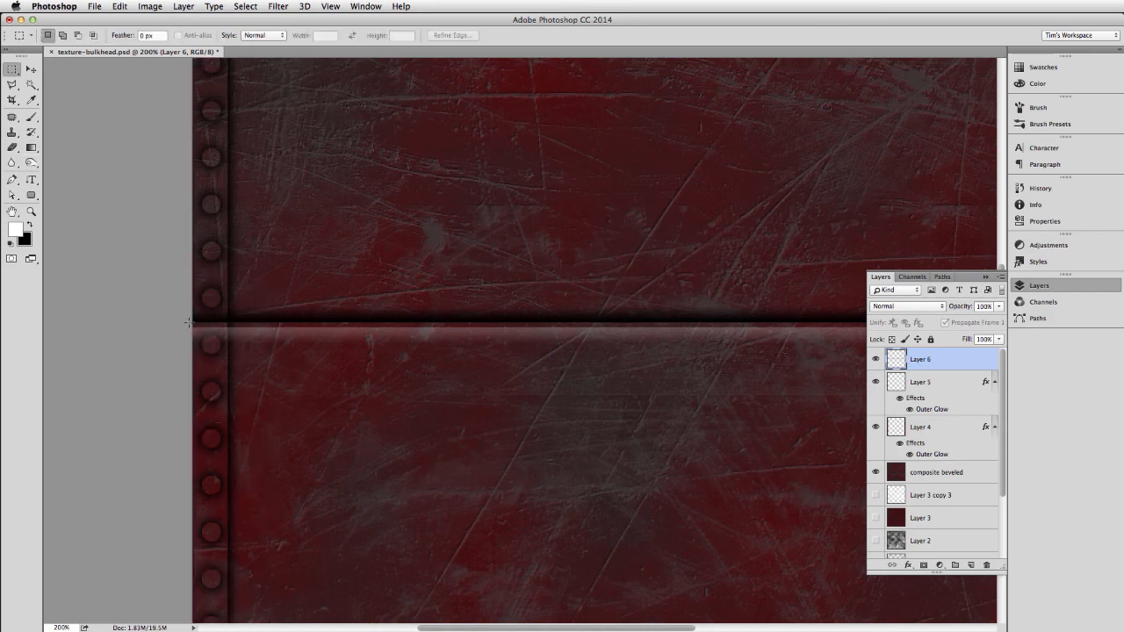
pyautogui.moveTo(471, 318); pyautogui.dragTo(783, 328)
# Fill the thin selected strip with black at 80% opacity using the Paint Bucket, and deselect.
pyautogui.press('g')
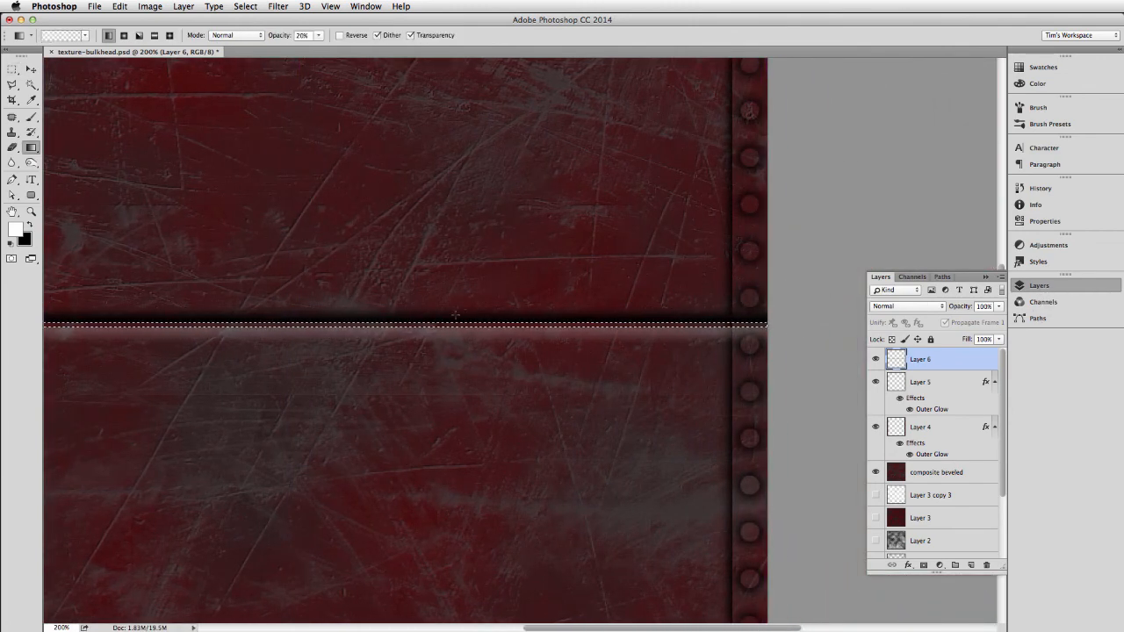
pyautogui.hotkey('shift', 'g')
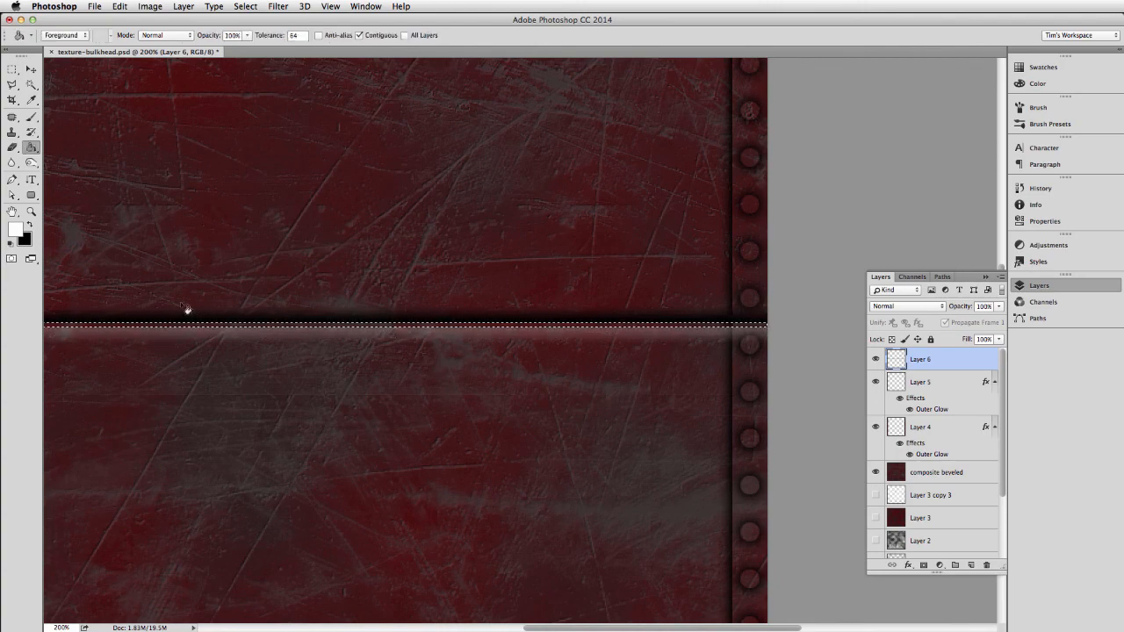
pyautogui.click(11, 244)
pyautogui.click(208, 34)
pyautogui.write('80')
pyautogui.press('Return')
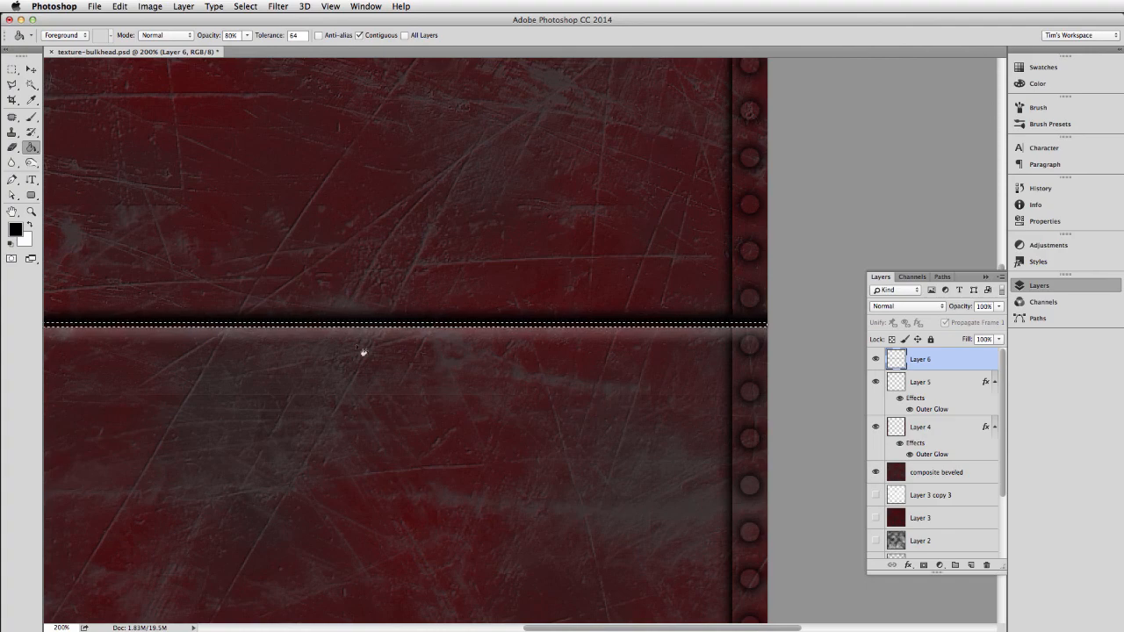
pyautogui.press('super+d')
# Move Layer 6 with the seam below Layer 4, directly above composite beveled, and activate the Rectangular Marquee tool.
pyautogui.press('super+minus')
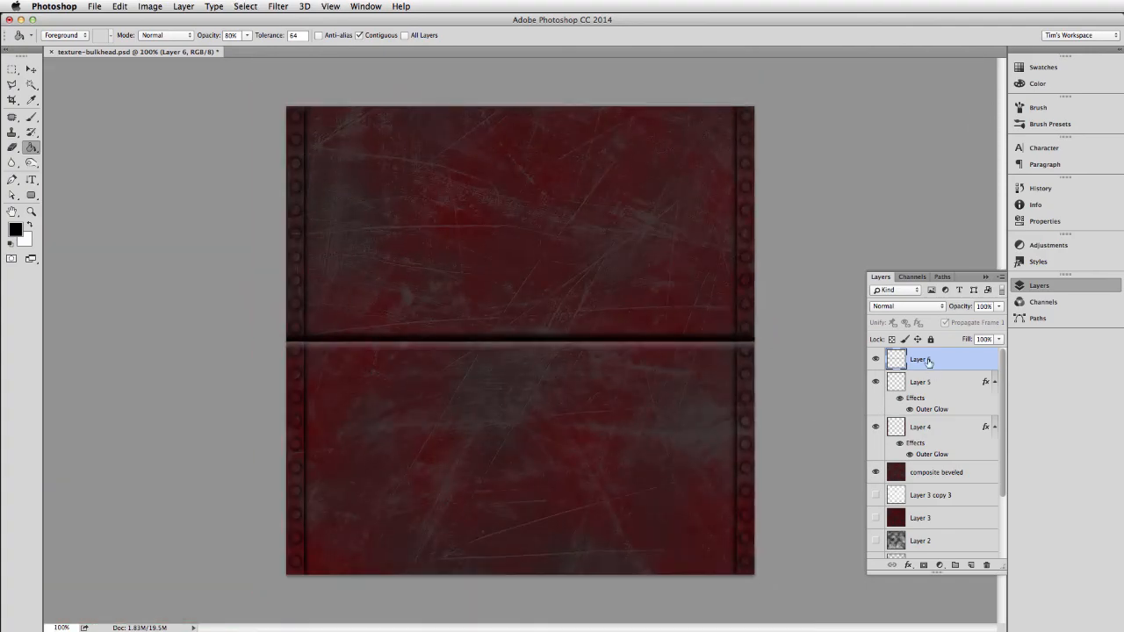
pyautogui.moveTo(931, 366); pyautogui.dragTo(925, 460)
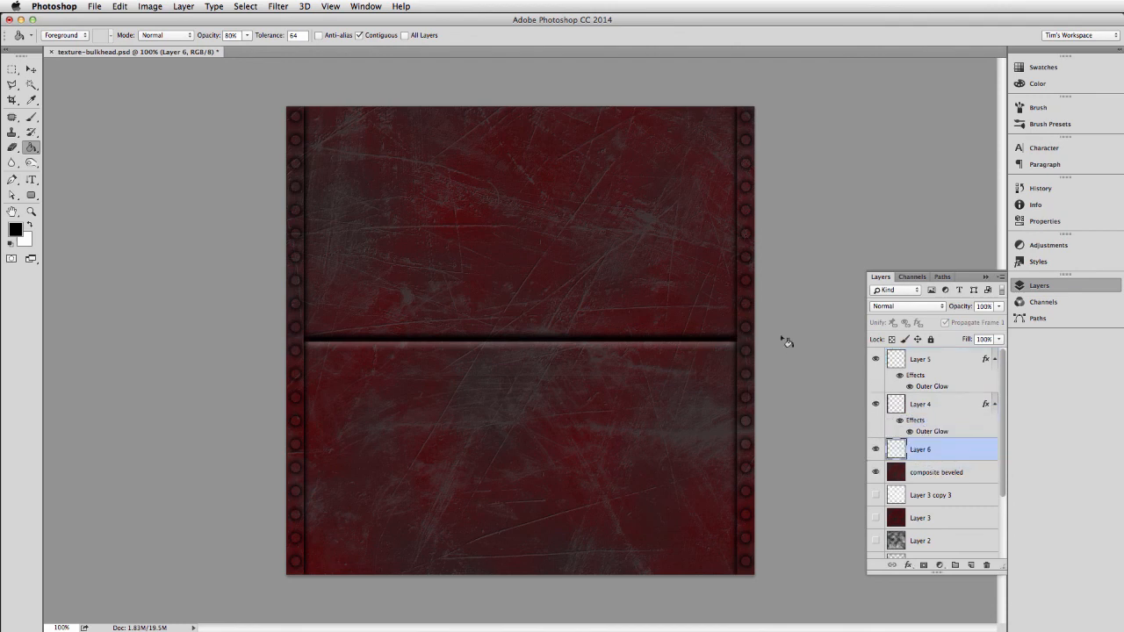
pyautogui.click(13, 68)
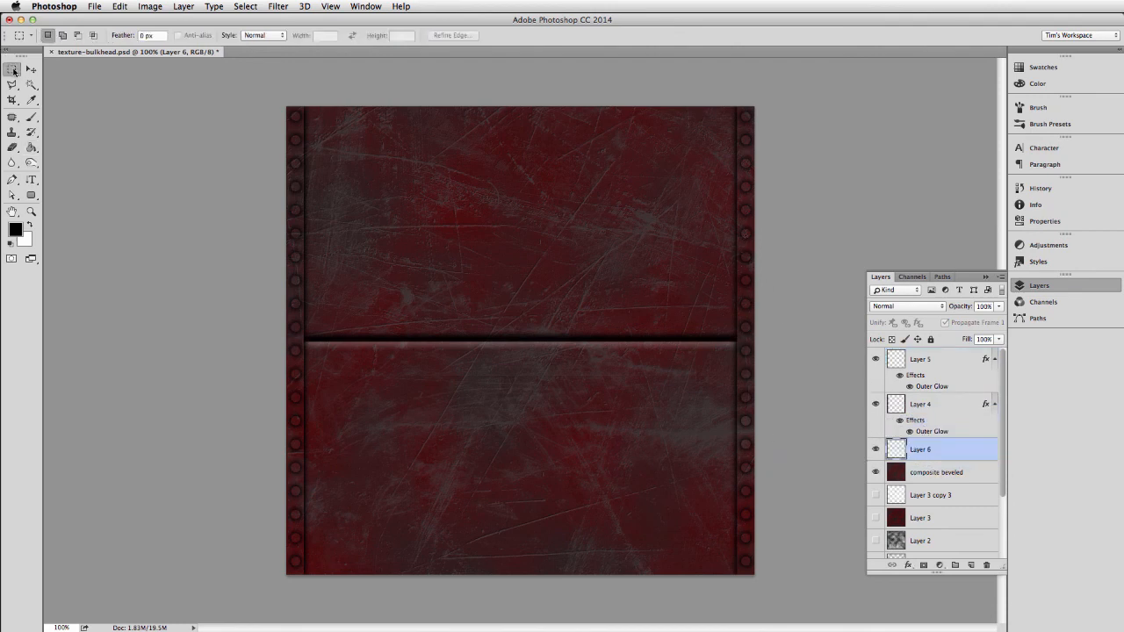